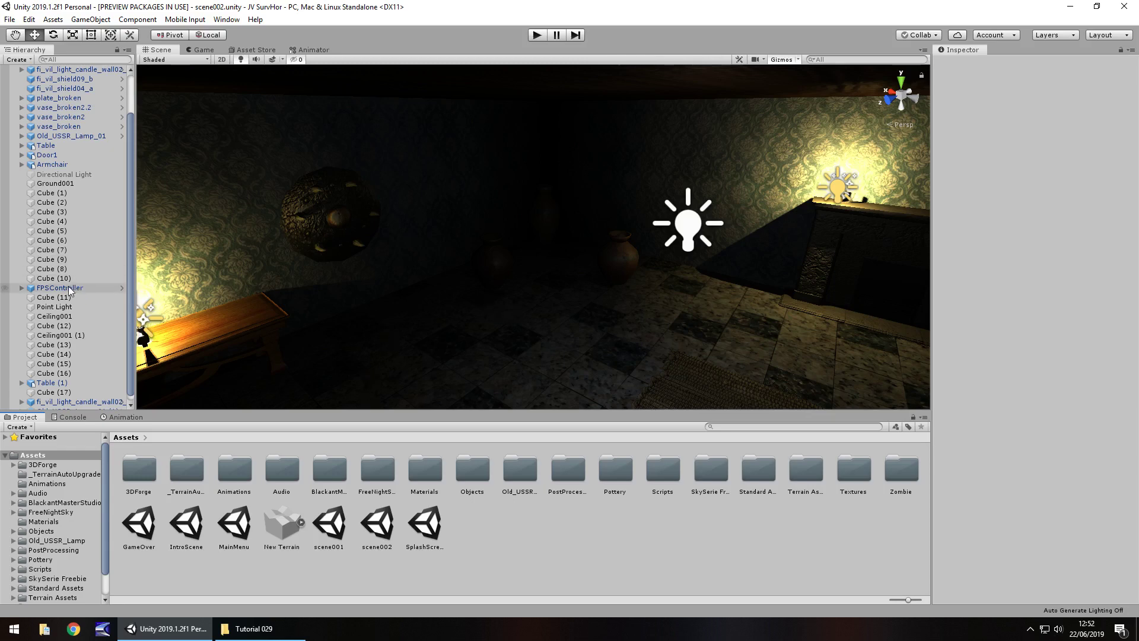
Expand FPSController > FirstPersonCharacter and activate the M9 (1) pistol so it shows in the scene
click(21, 289)
click(30, 297)
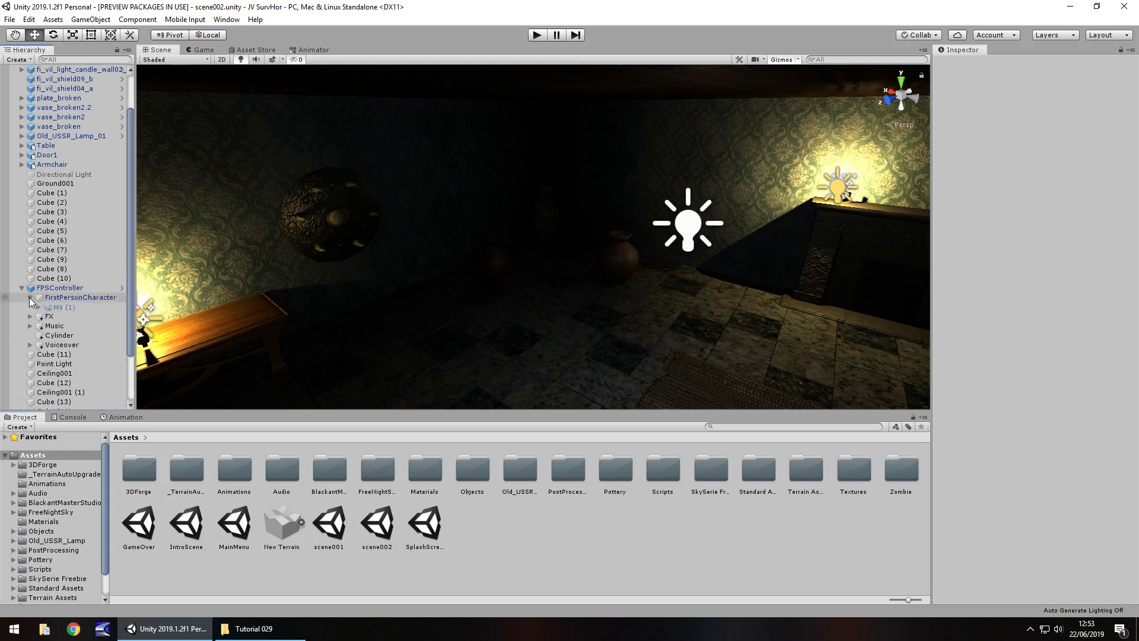
click(65, 307)
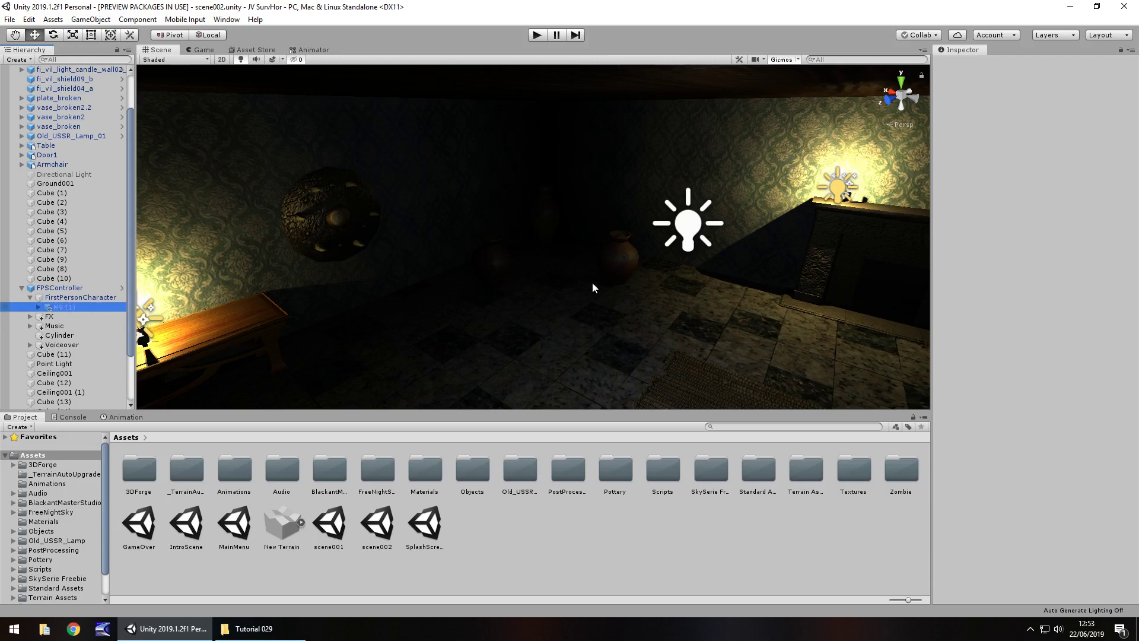
alt+drag(446, 270, 551, 229)
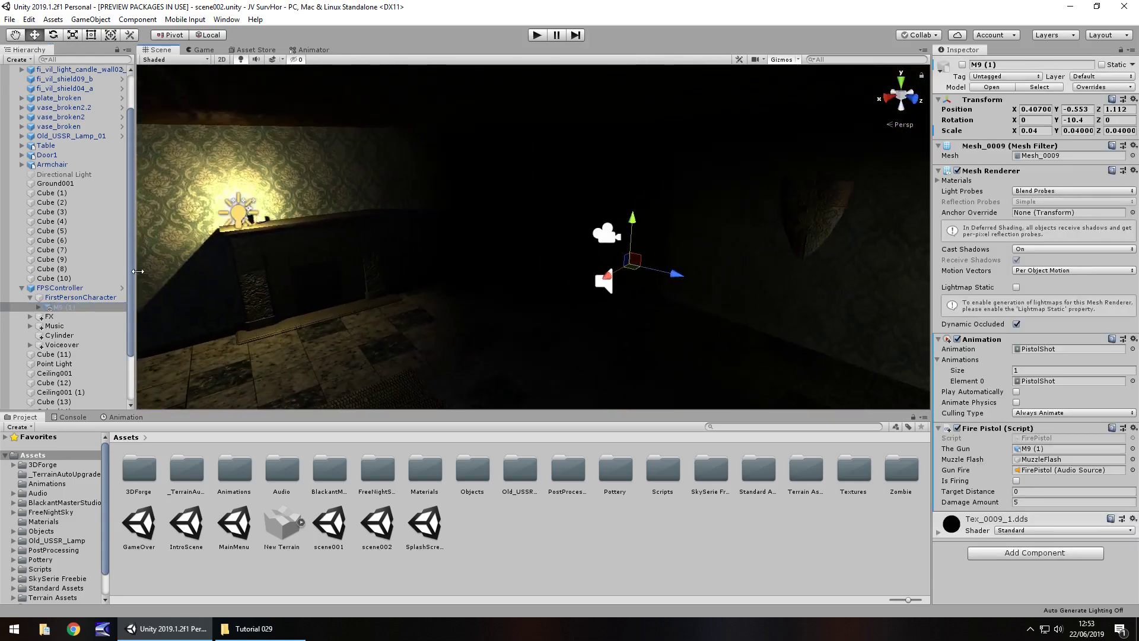
click(963, 64)
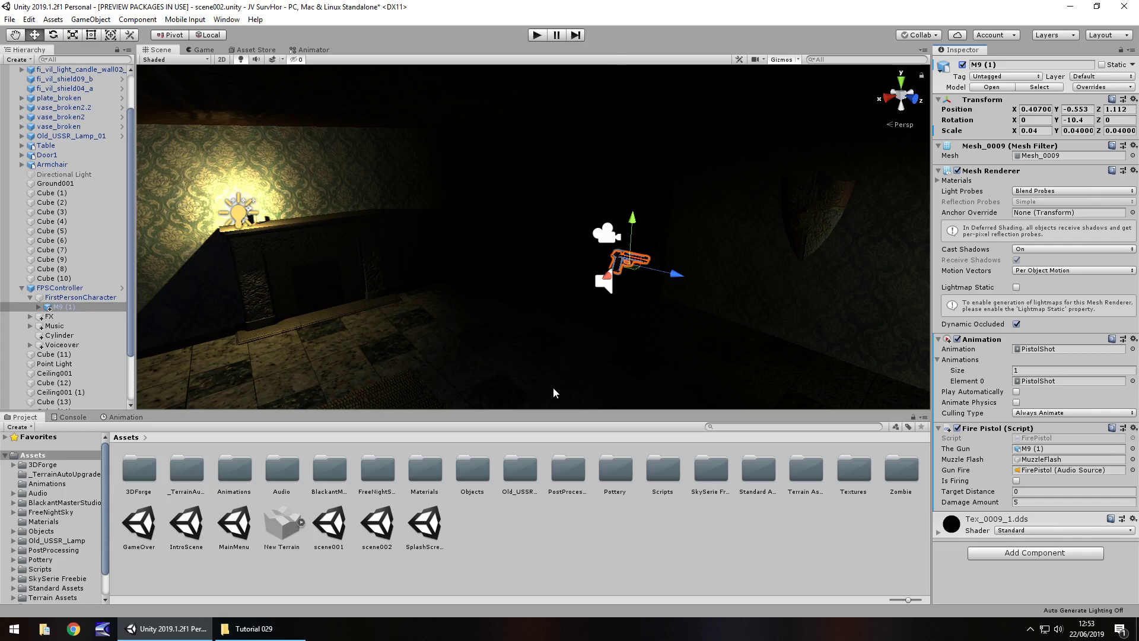
Open scene001 from the Project panel and look around its stone corridor
click(330, 525)
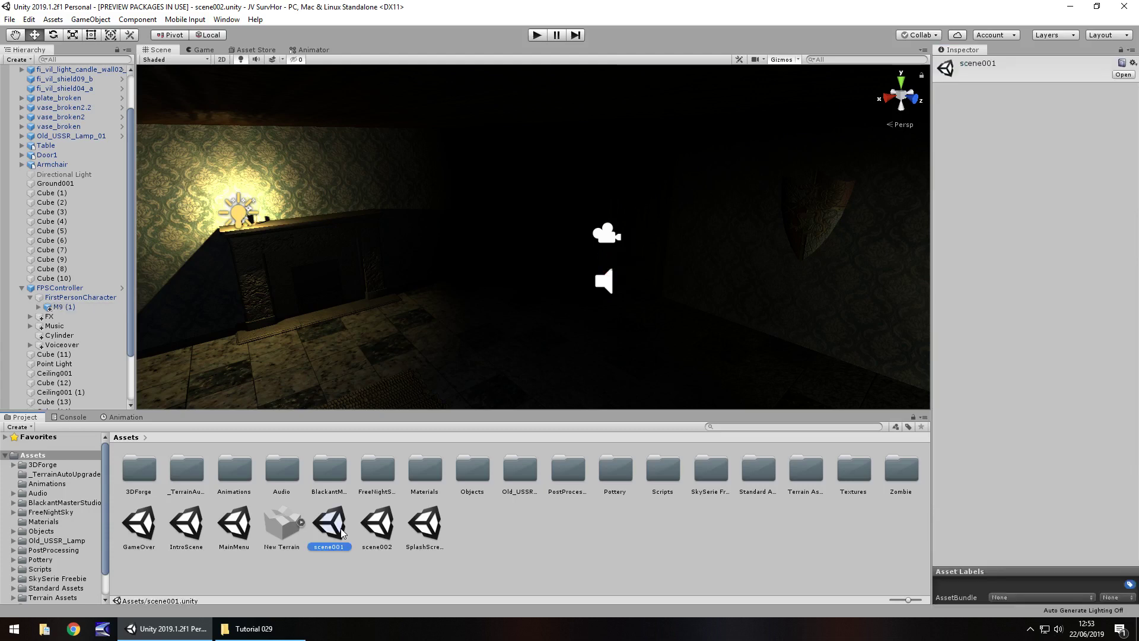
double_click(342, 532)
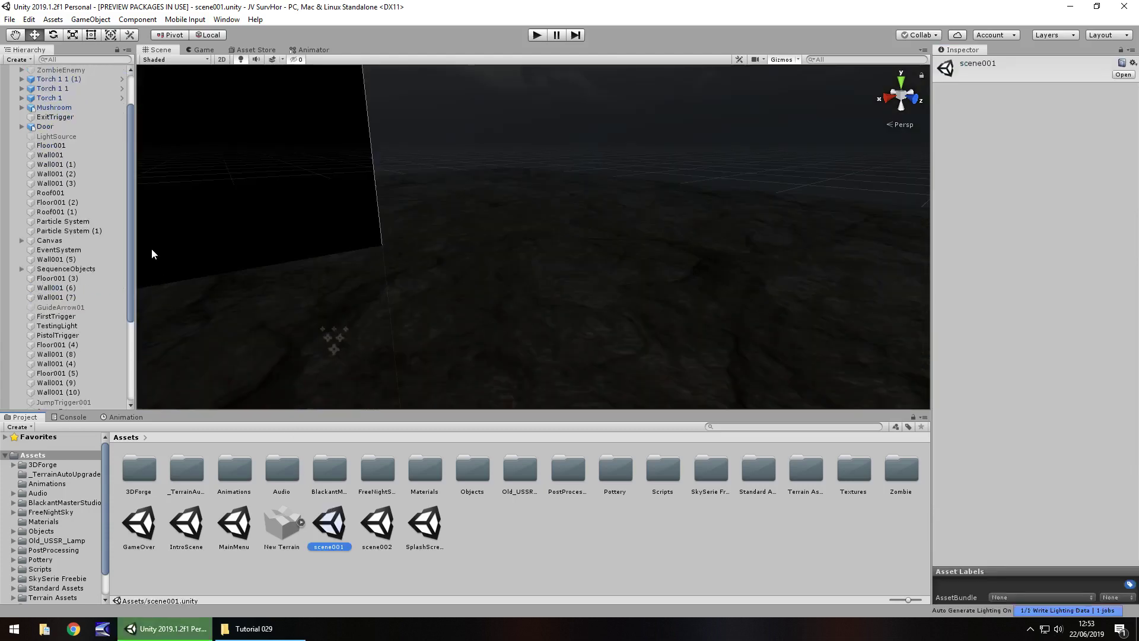
right_drag(316, 292, 514, 357)
Select the AmmoBox, Canvas and EventSystem objects together in the Hierarchy
click(513, 357)
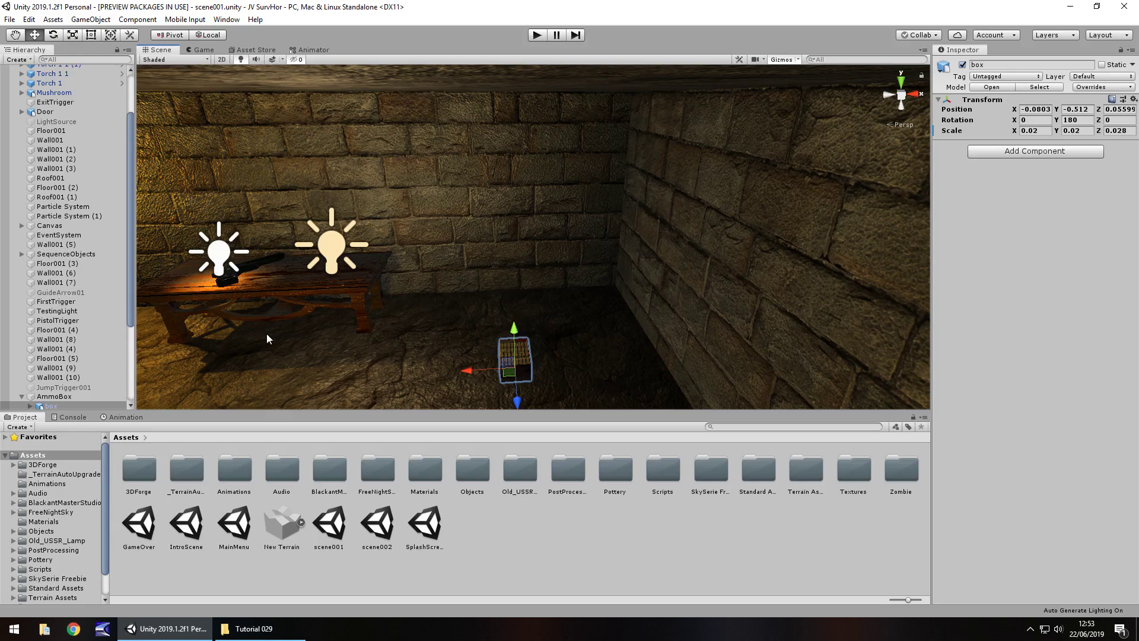
click(57, 397)
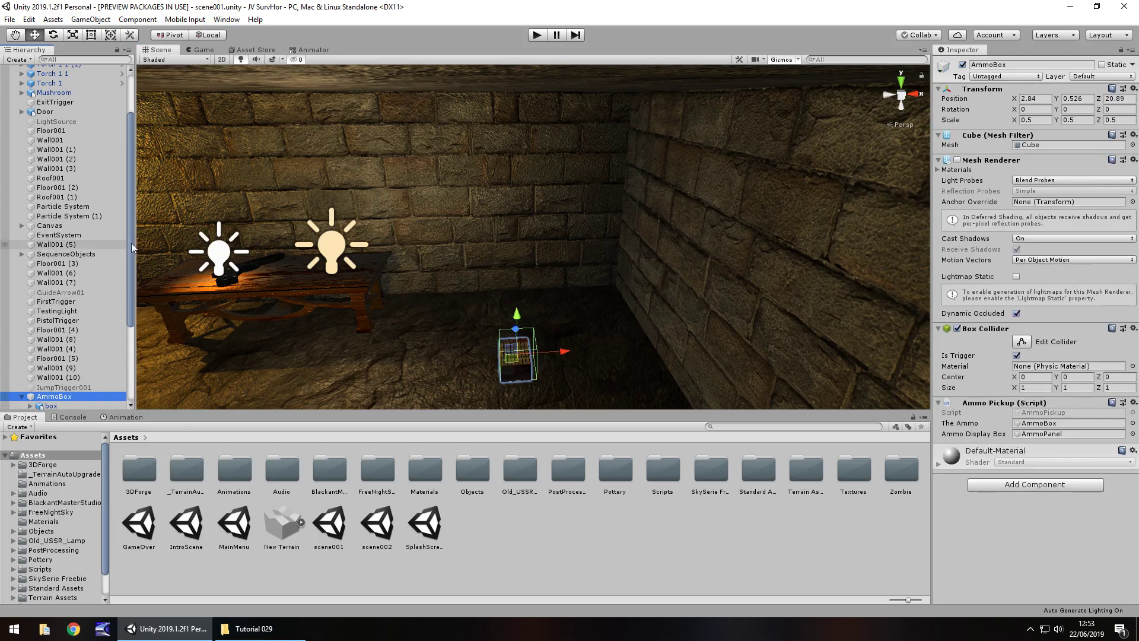
ctrl+click(58, 226)
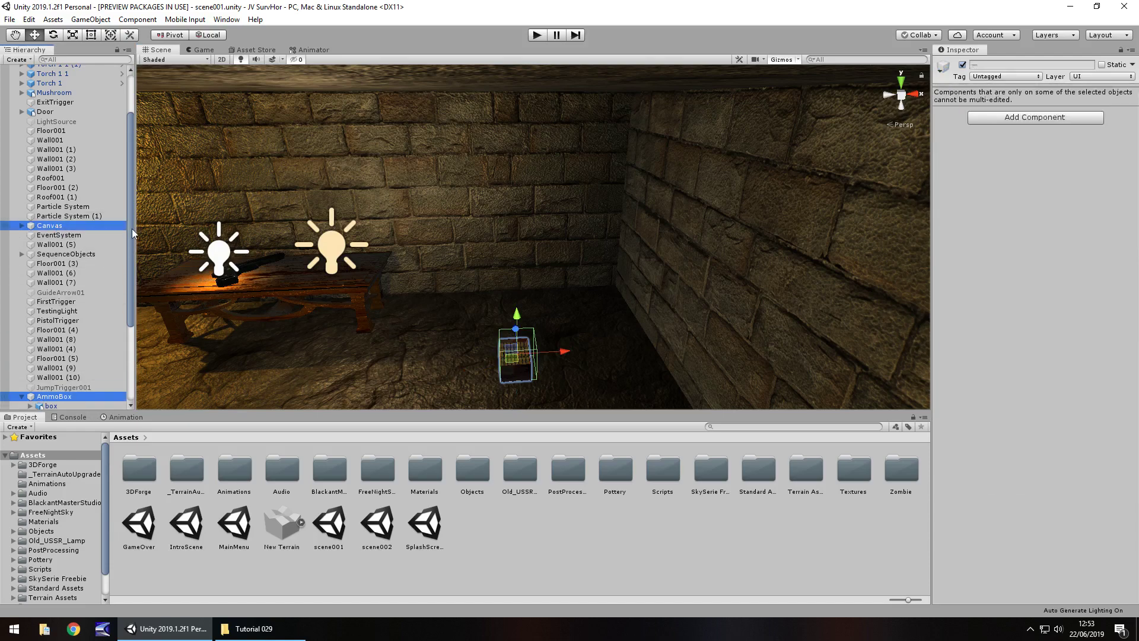
ctrl+click(67, 237)
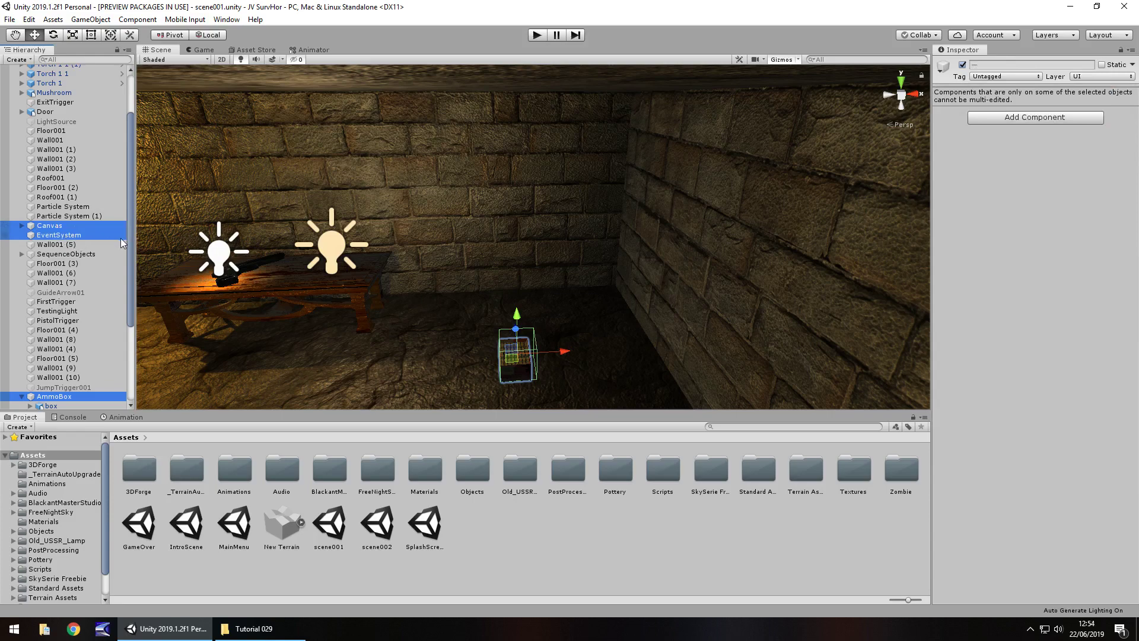
Open scene002 and paste Canvas, EventSystem and AmmoBox into its Hierarchy
click(381, 540)
double_click(381, 540)
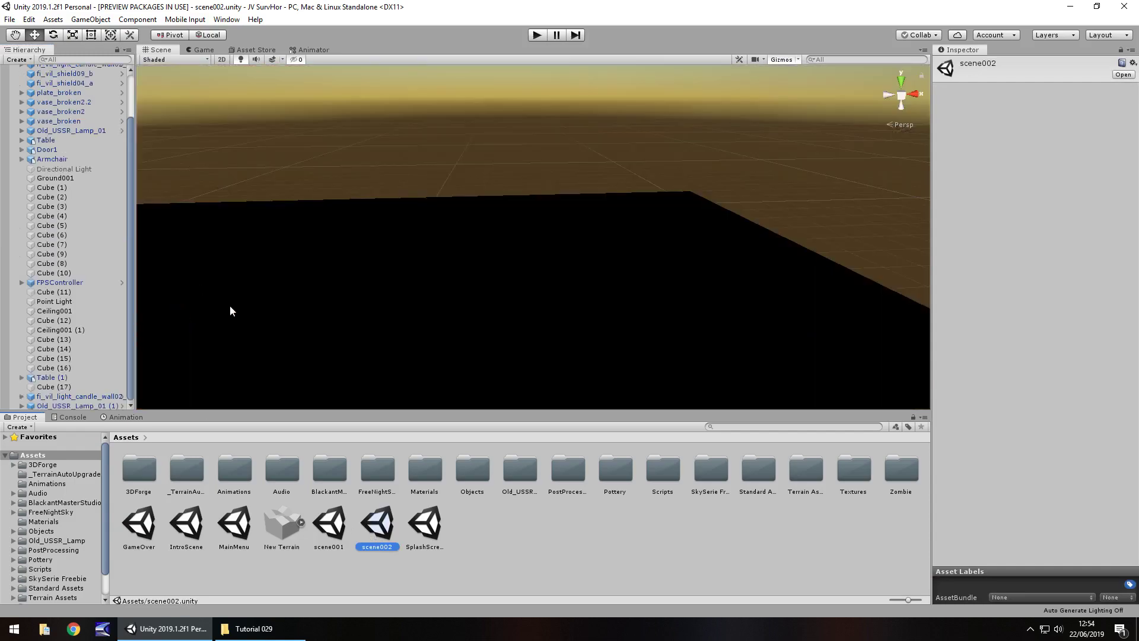
click(130, 272)
key(ctrl+v)
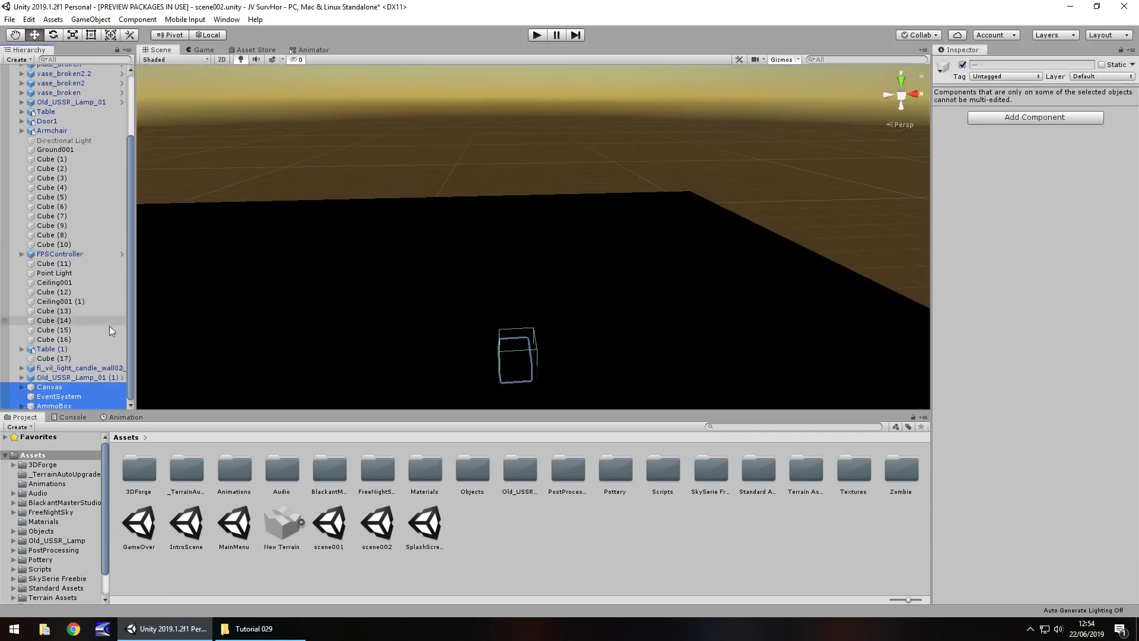
Frame the AmmoBox and move it into the dark room
double_click(53, 406)
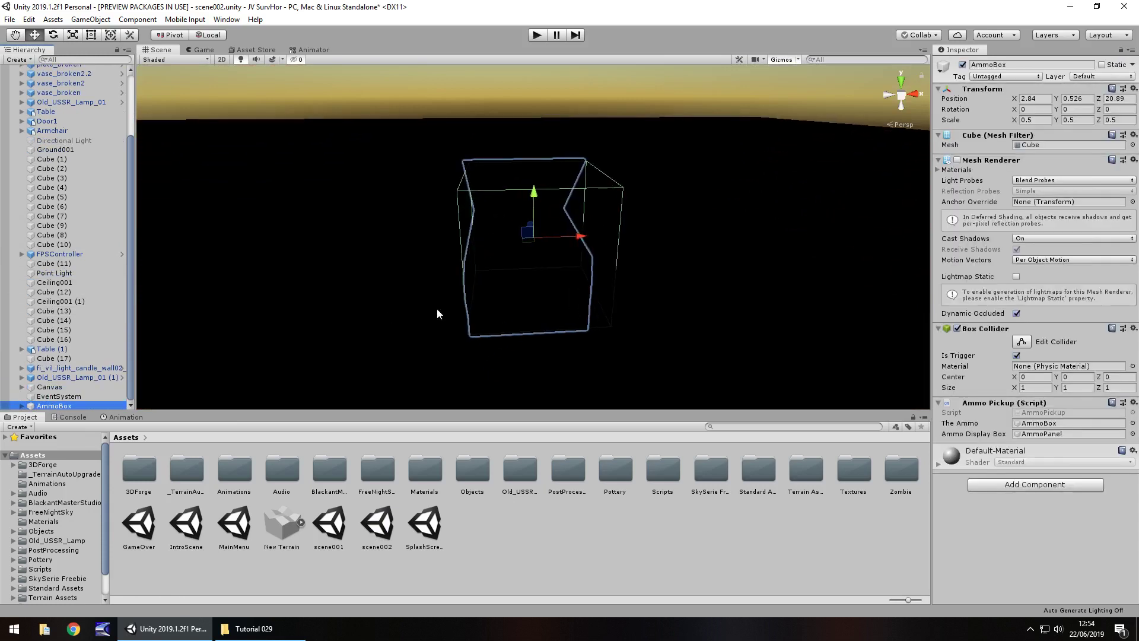
middle_drag(420, 288, 592, 288)
alt+drag(592, 288, 722, 186)
alt+right_drag(722, 186, 1055, 190)
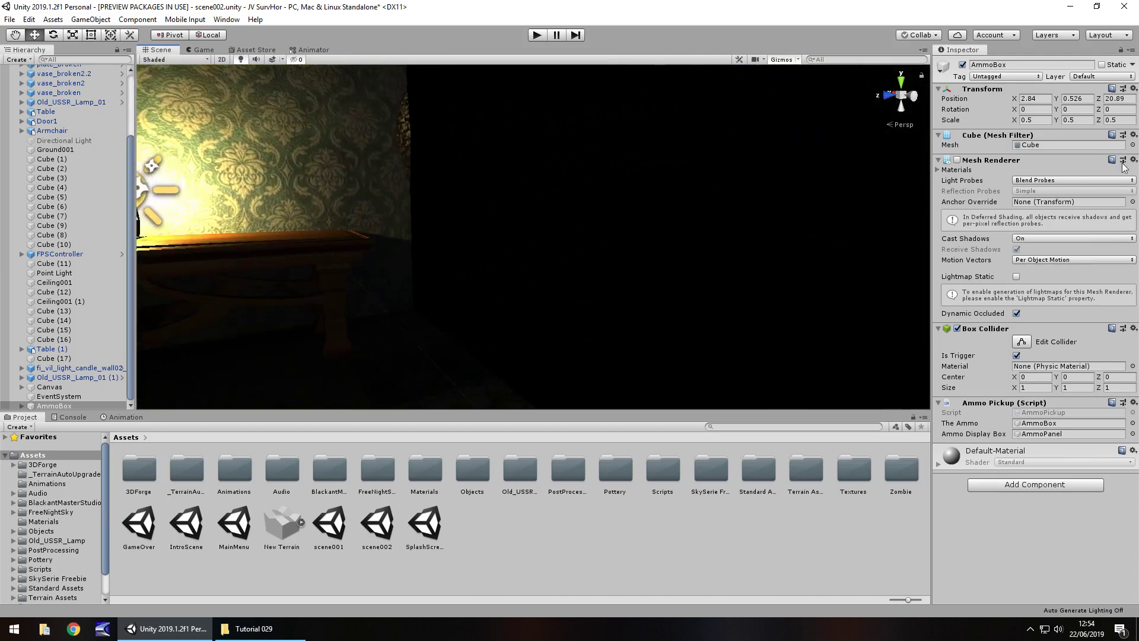
alt+drag(594, 196, 380, 178)
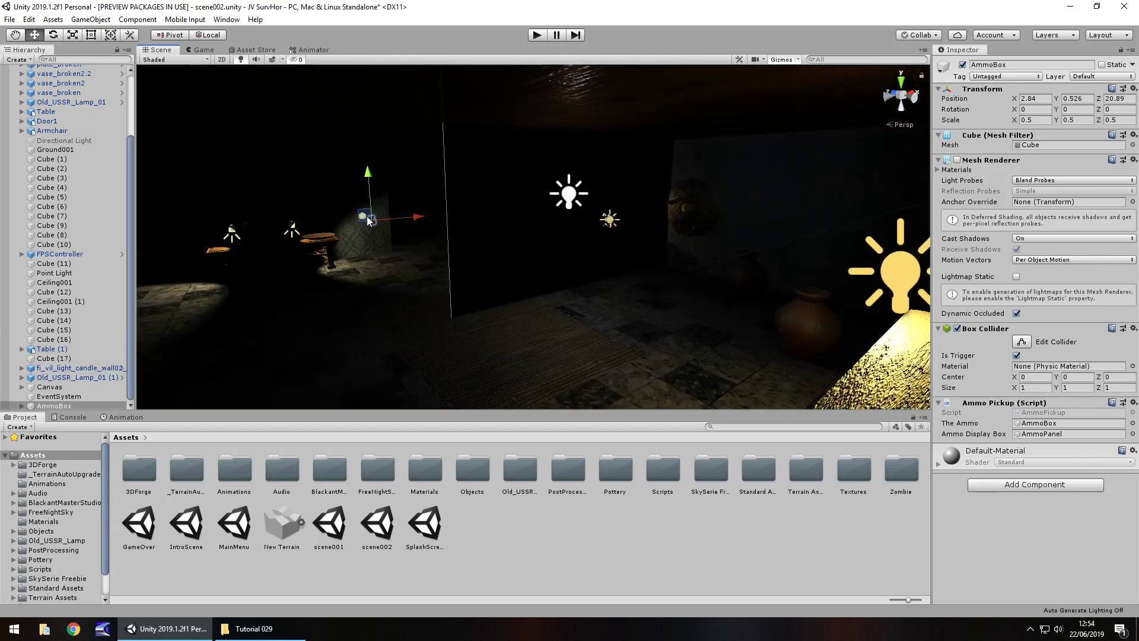
drag(368, 220, 549, 264)
scroll(362, 285, up, 5)
Raise the ammo box so it sits on the floor, then save scene002
click(512, 564)
scroll(433, 286, up, 3)
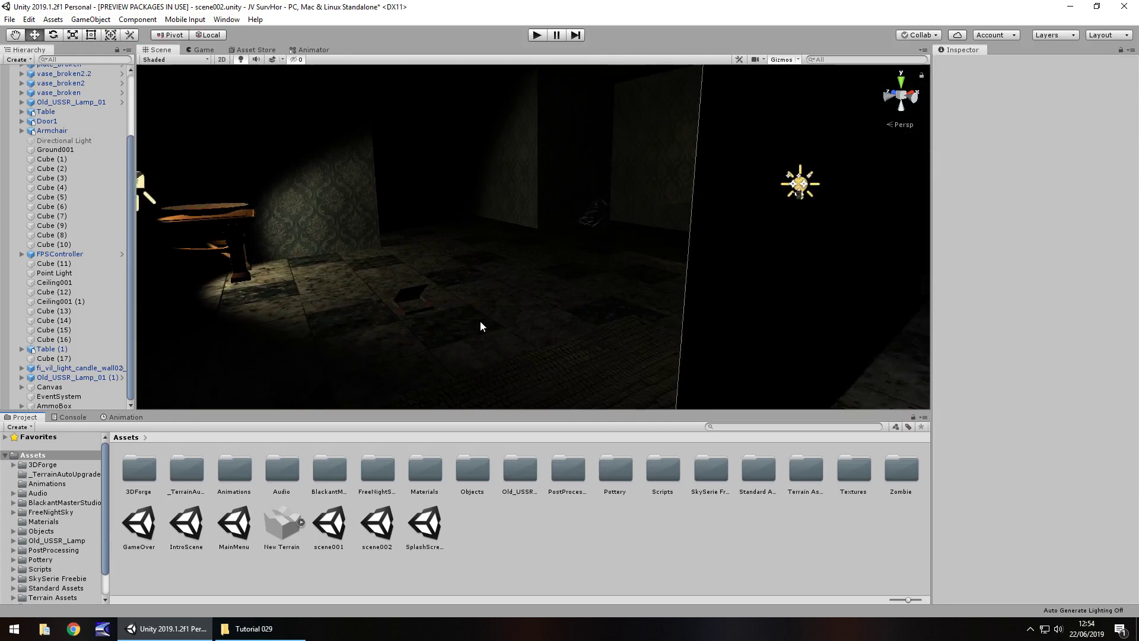
click(51, 406)
drag(410, 276, 400, 255)
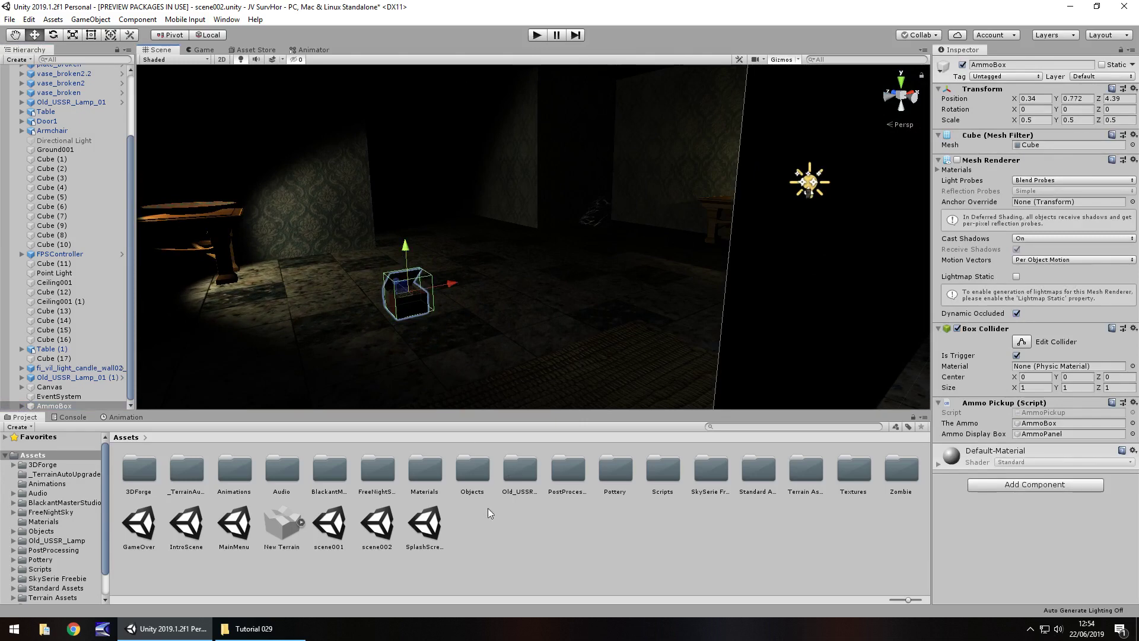
click(501, 534)
key(ctrl+s)
click(534, 35)
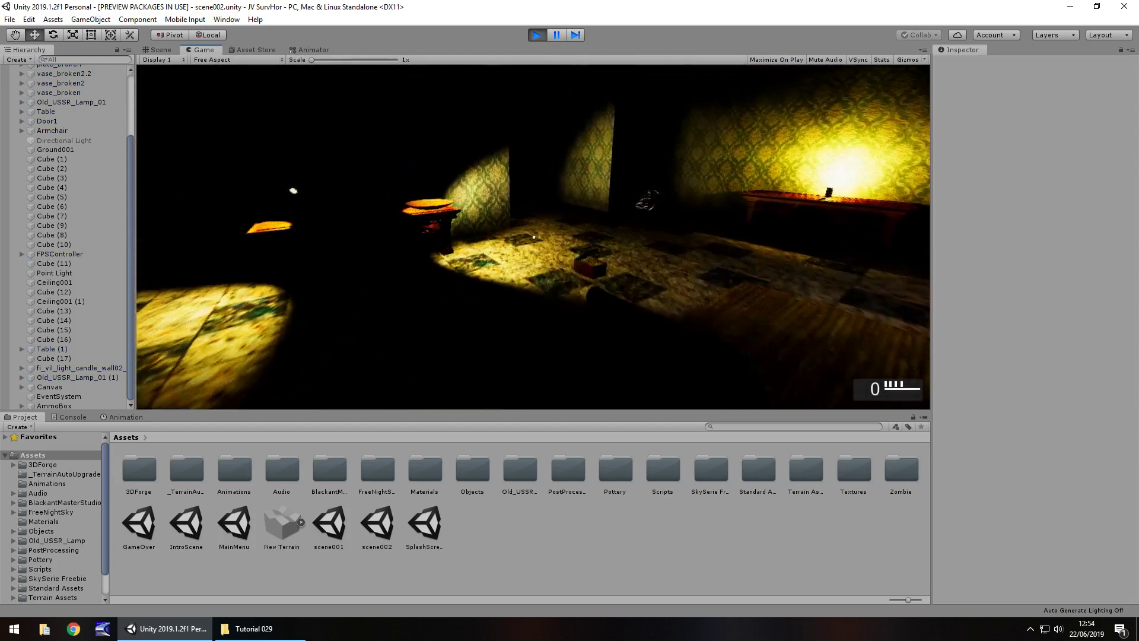
key(w)
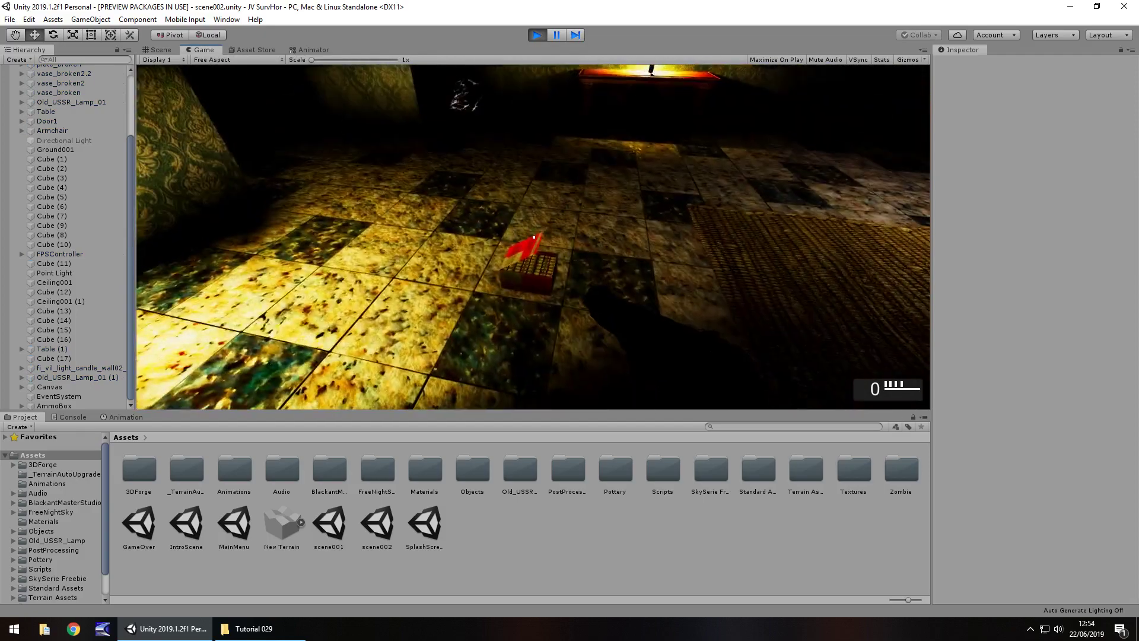
key(w)
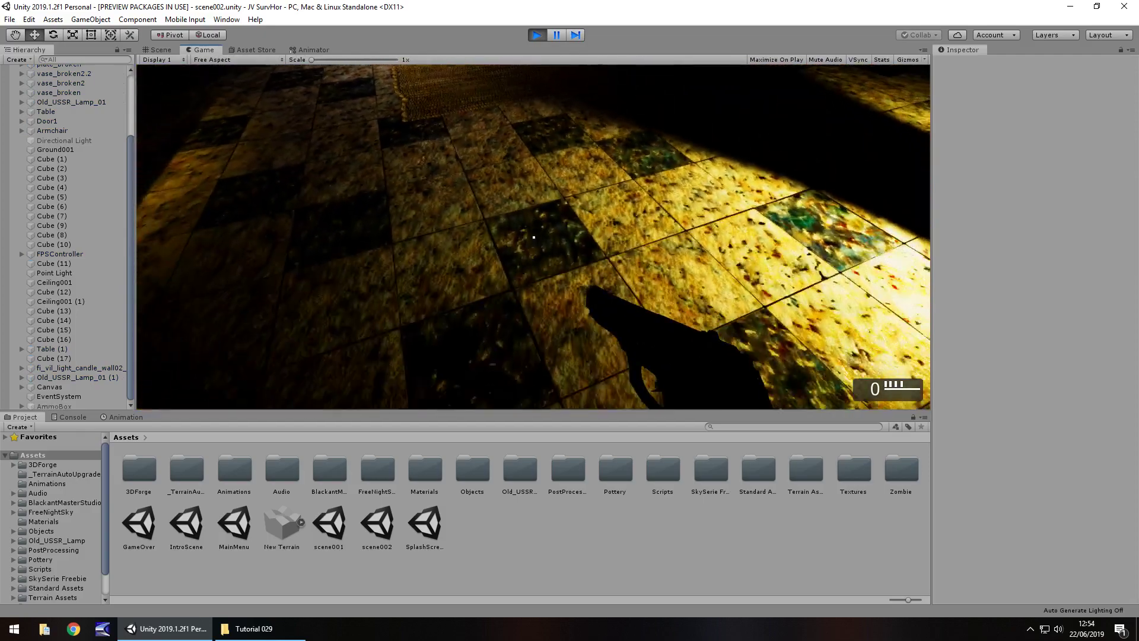
key(w)
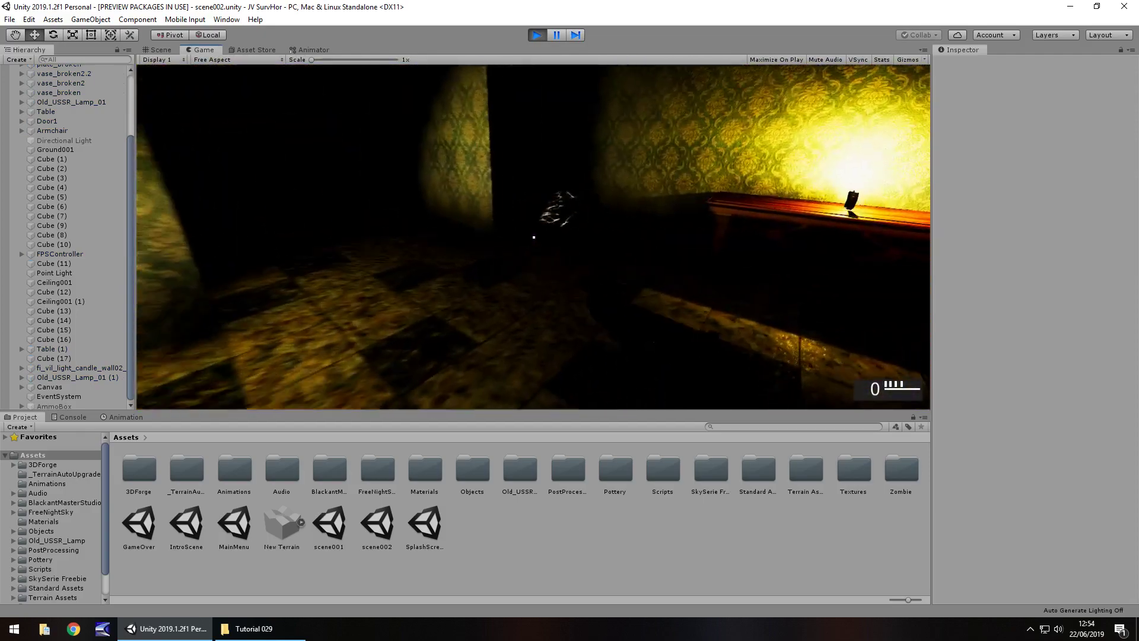
key(w)
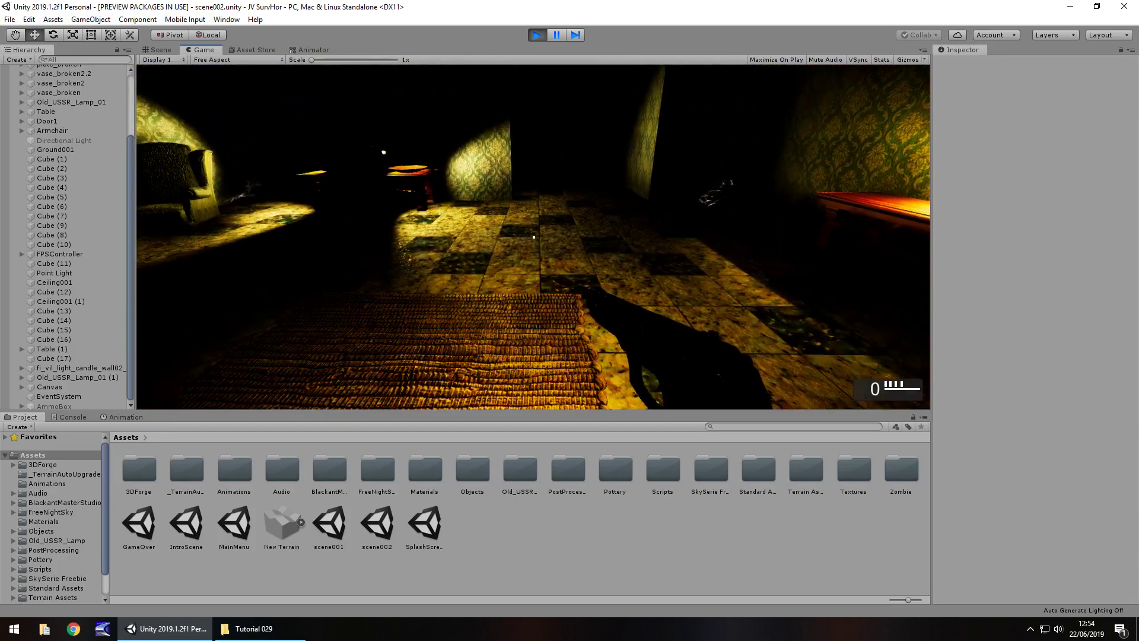
click(533, 236)
key(ctrl+p)
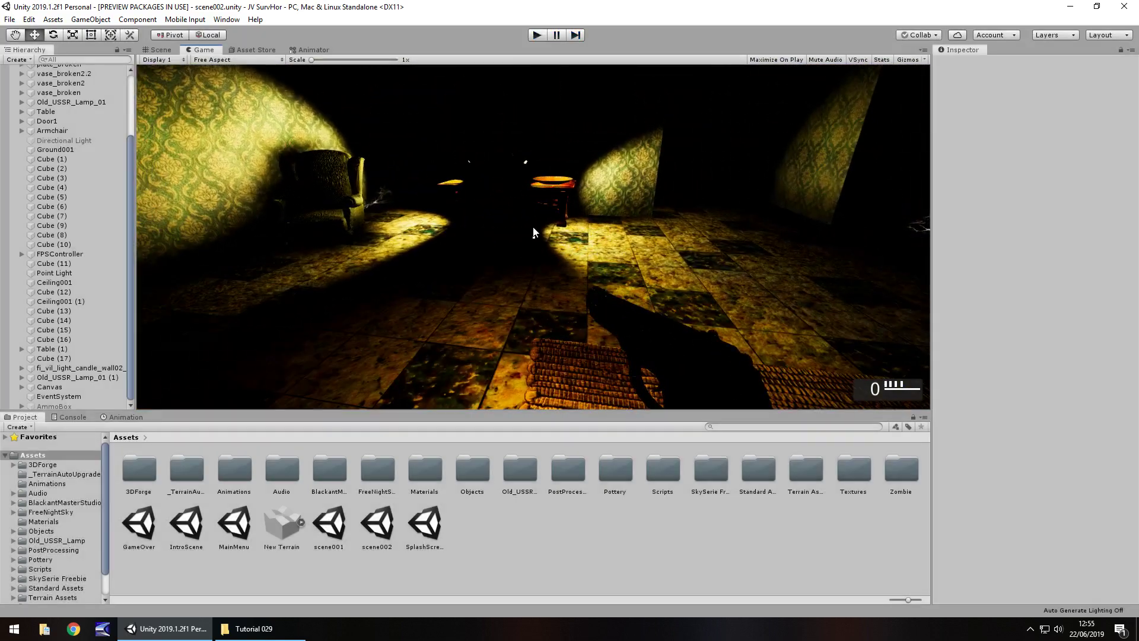
click(62, 405)
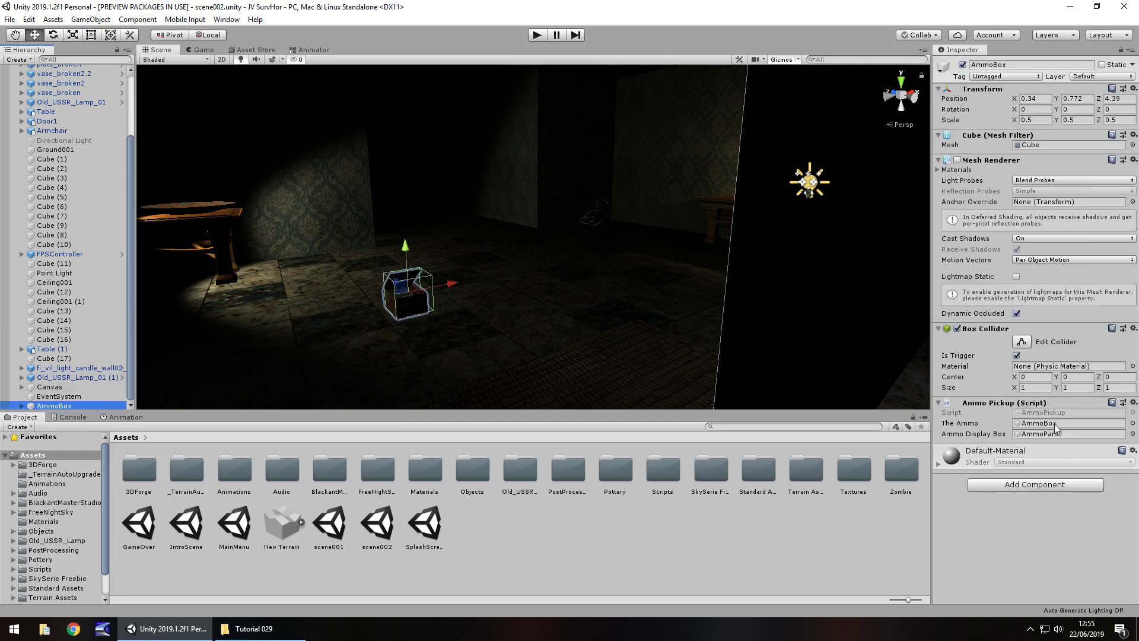
Bring the AmmoControl object from scene001 into scene002
click(1050, 414)
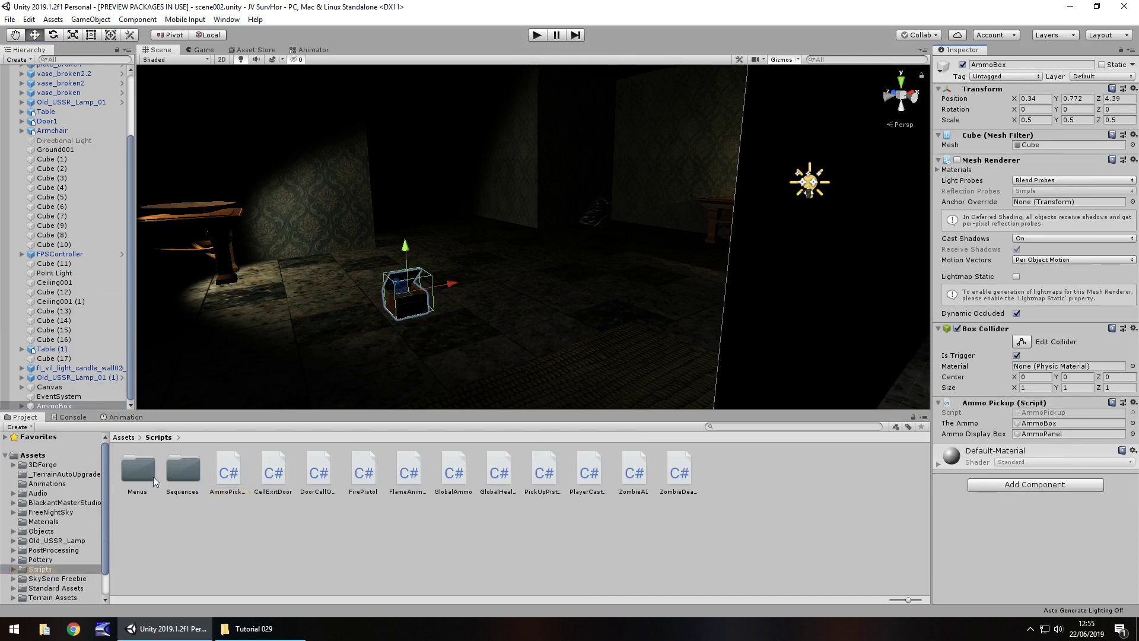
click(28, 456)
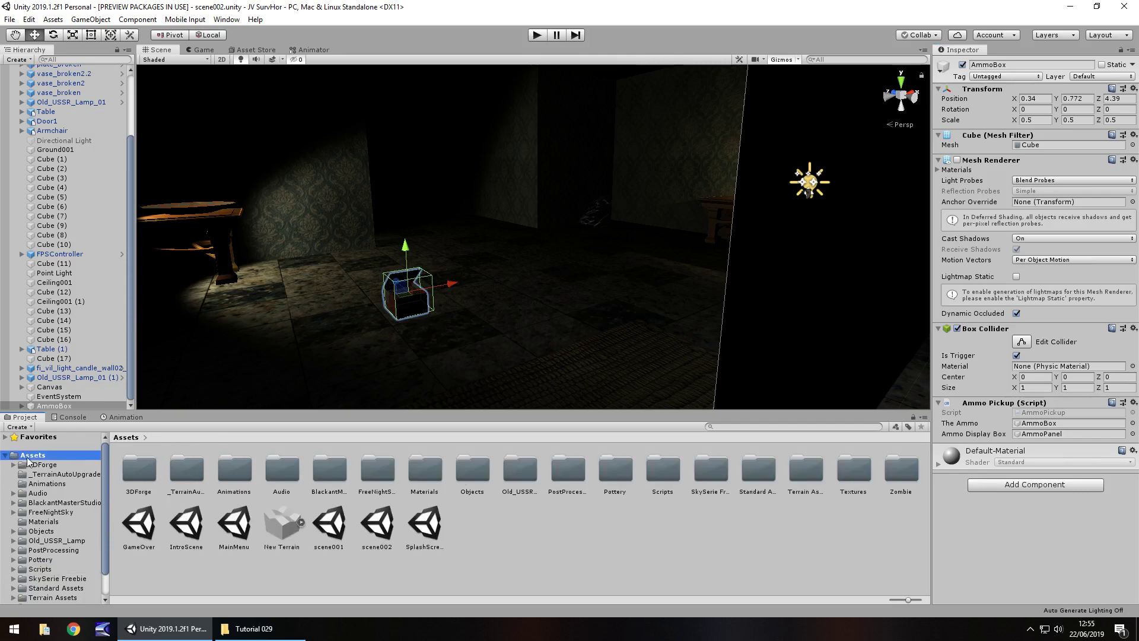
double_click(333, 523)
click(52, 389)
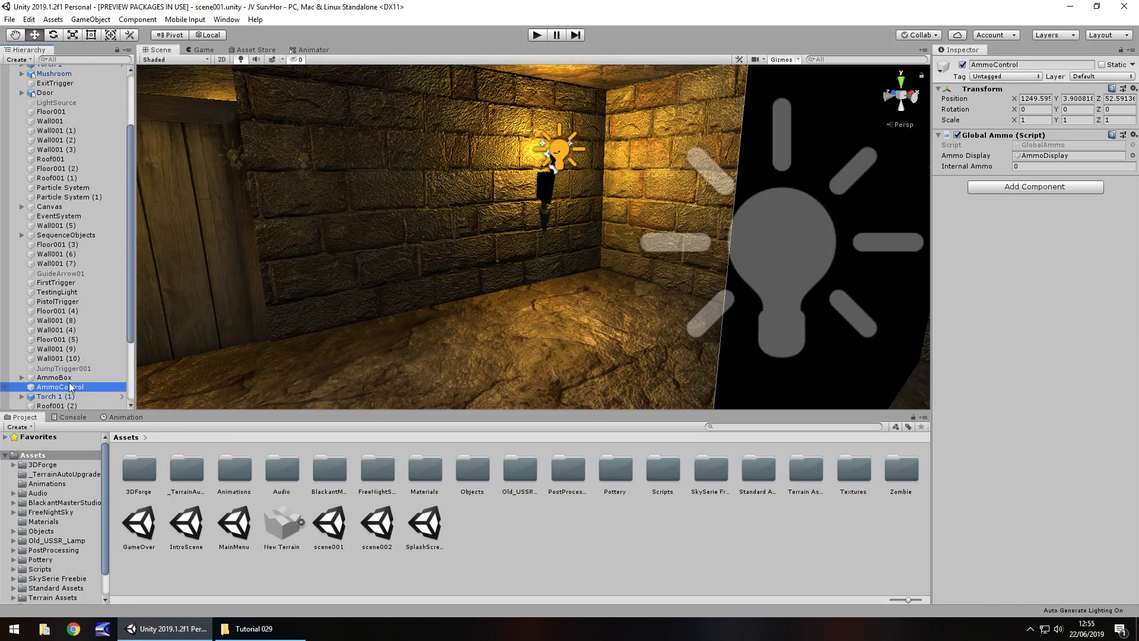
double_click(378, 522)
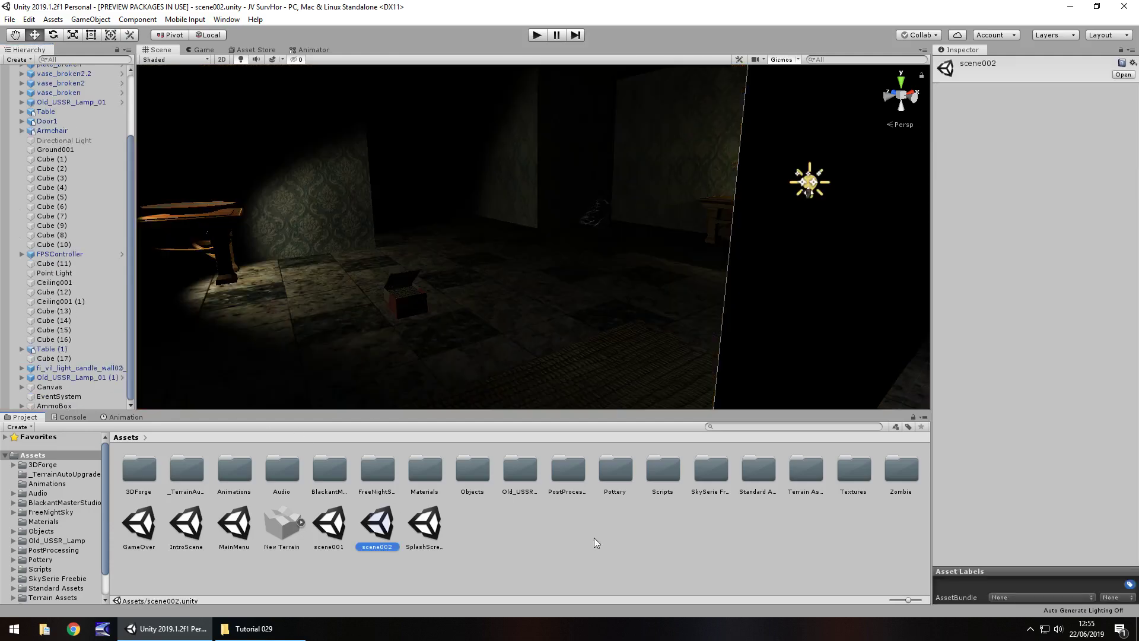
click(131, 386)
key(ctrl+v)
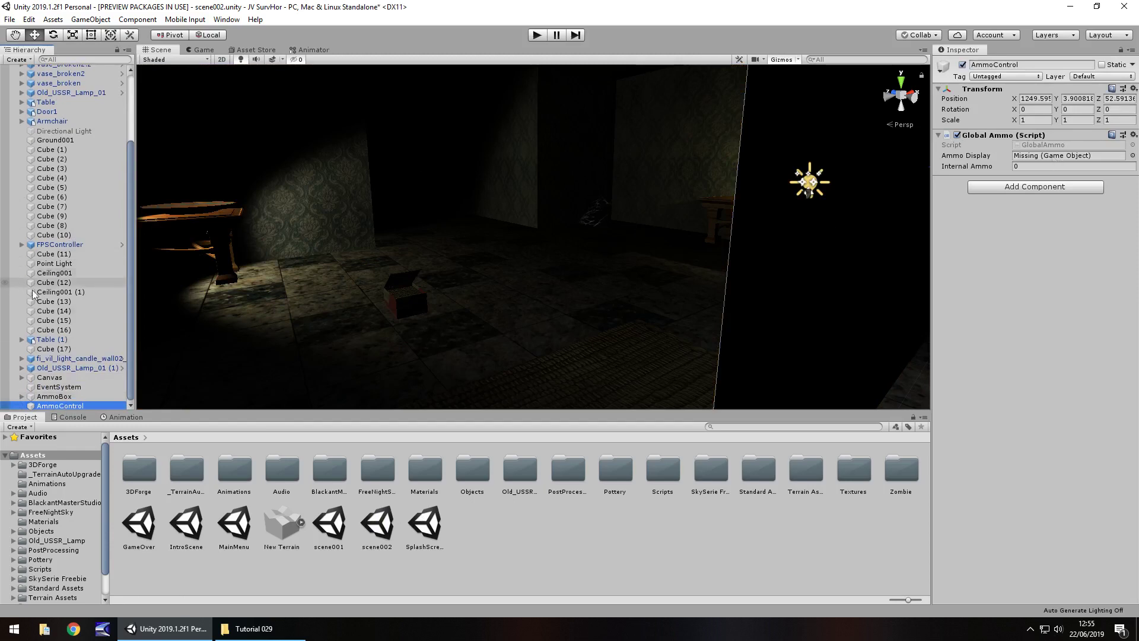
Expand Canvas > AmmoPanel and link AmmoDisplay to Global Ammo's Ammo Display slot
click(21, 378)
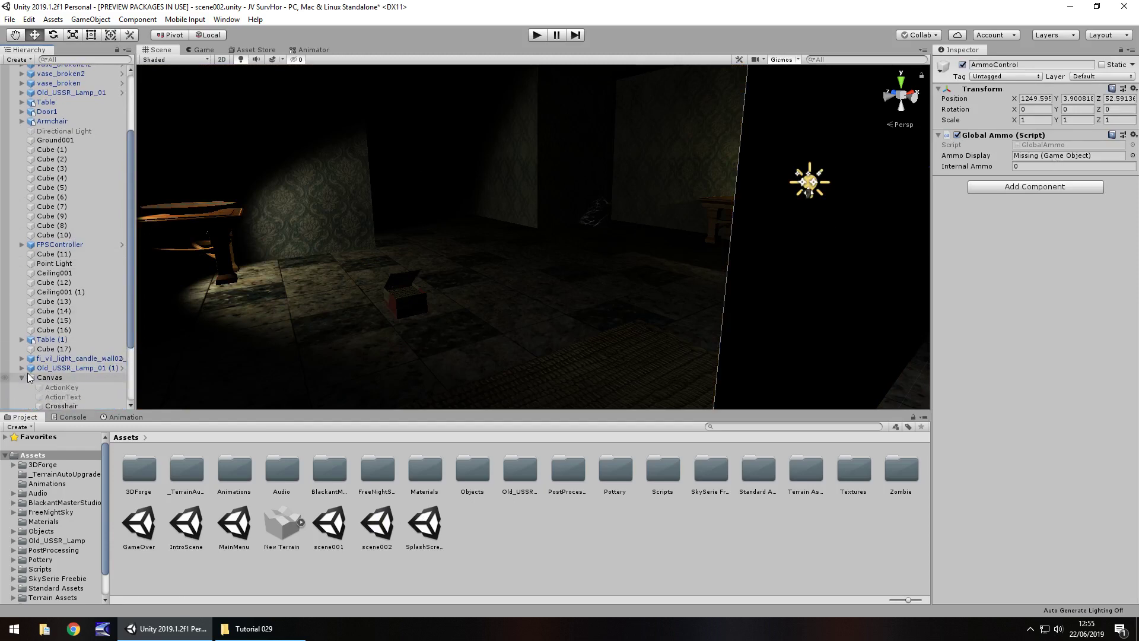
scroll(110, 376, down, 3)
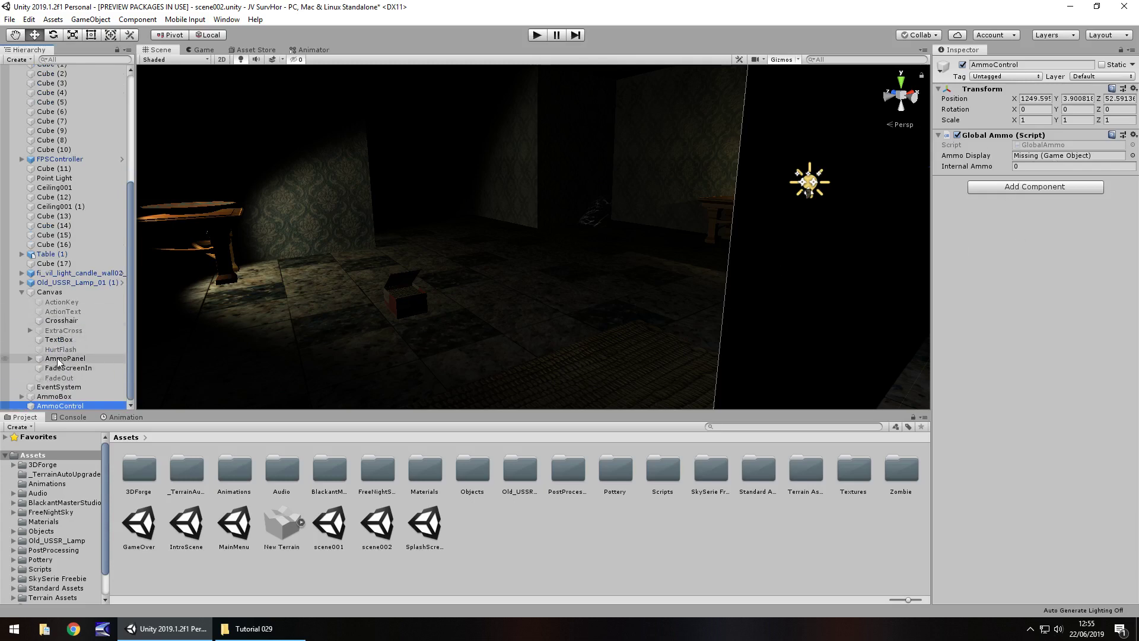
click(29, 359)
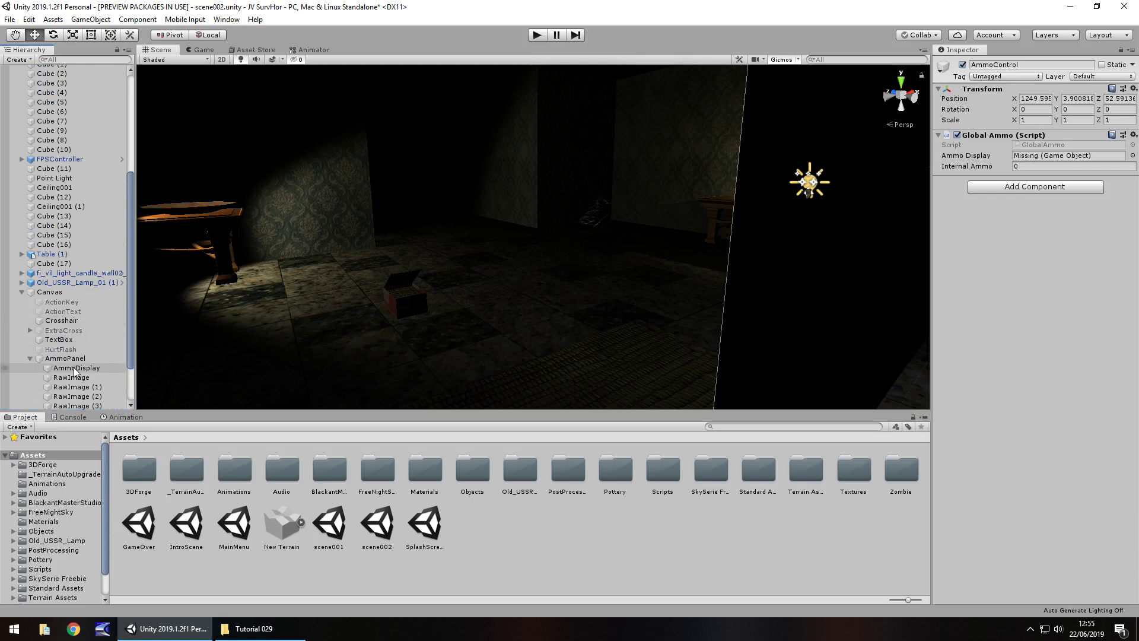
drag(76, 368, 1051, 156)
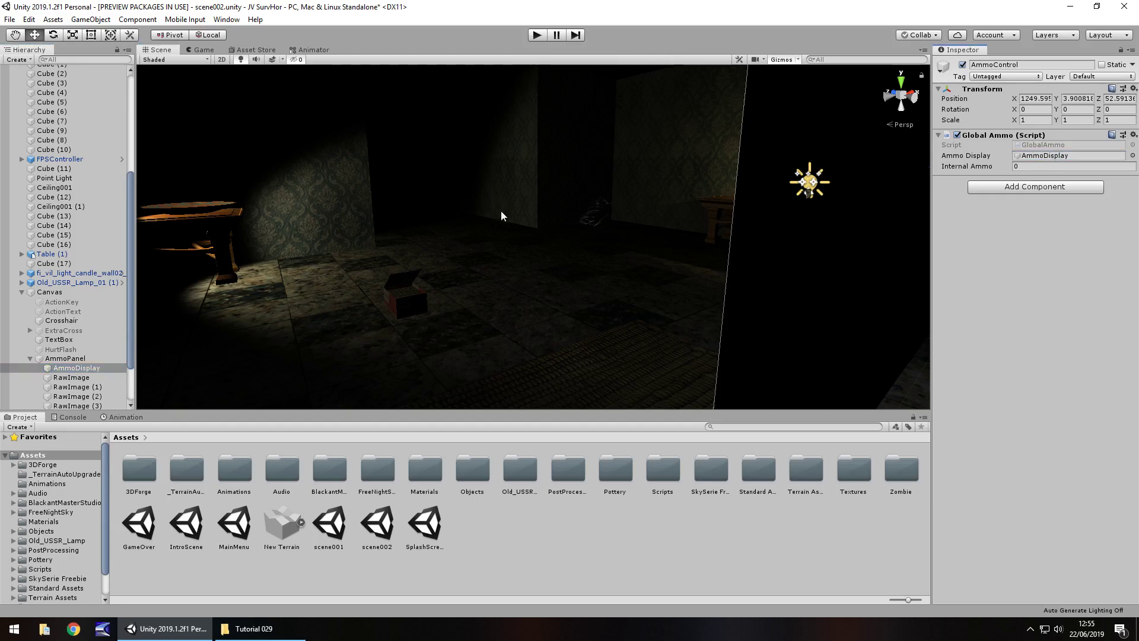
Play the game, reload to 7 rounds, walk to the pot, fire two shots, then stop
click(542, 35)
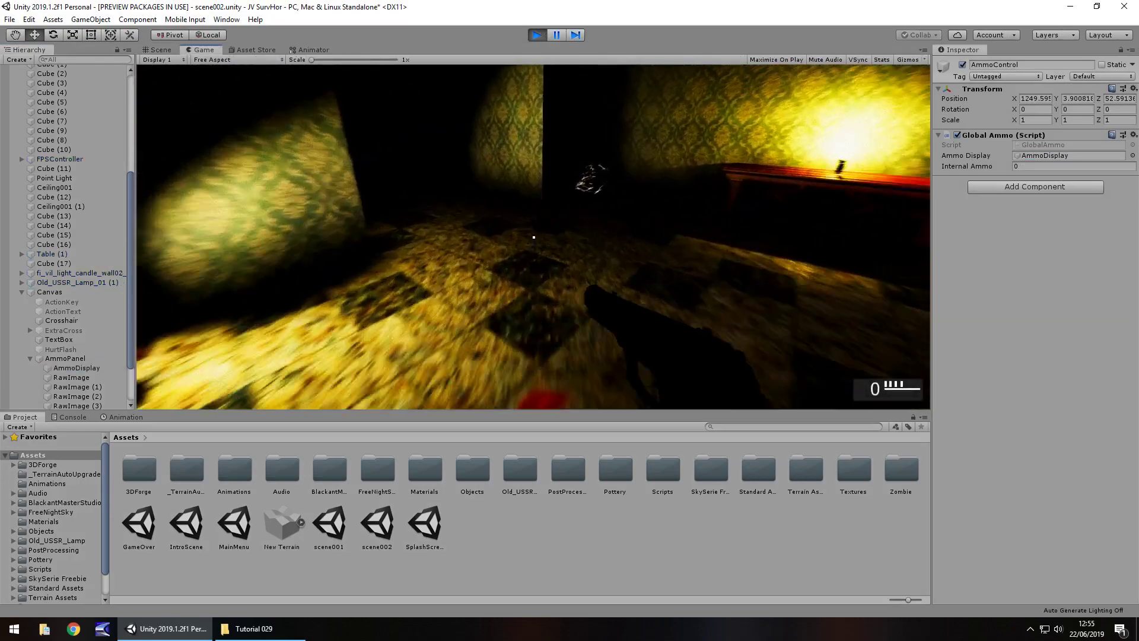
key(r)
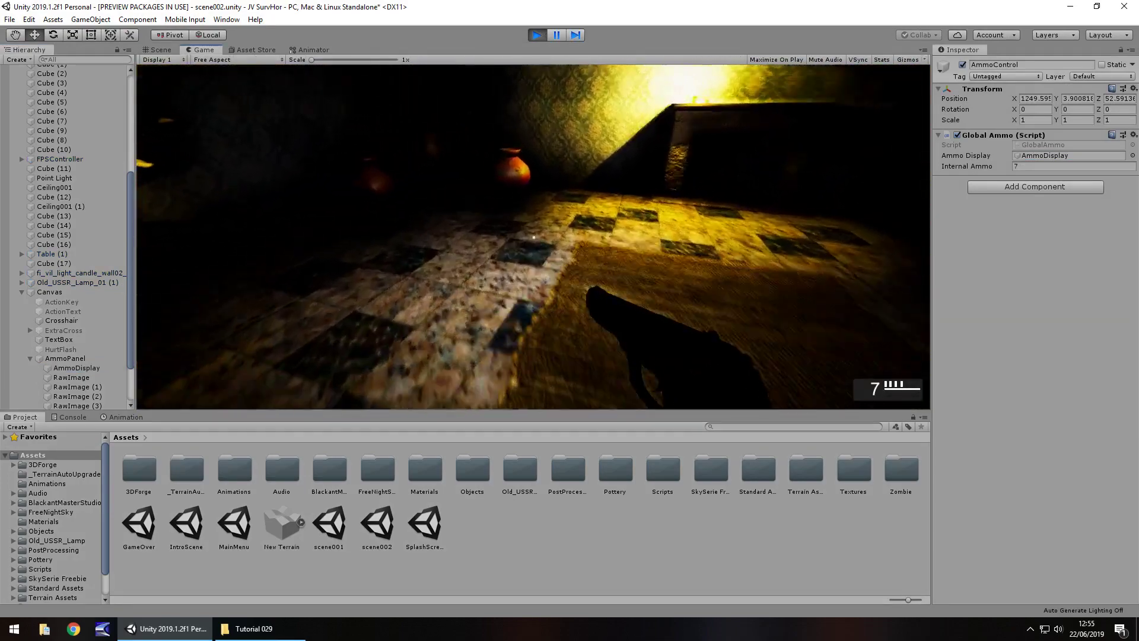
key(w)
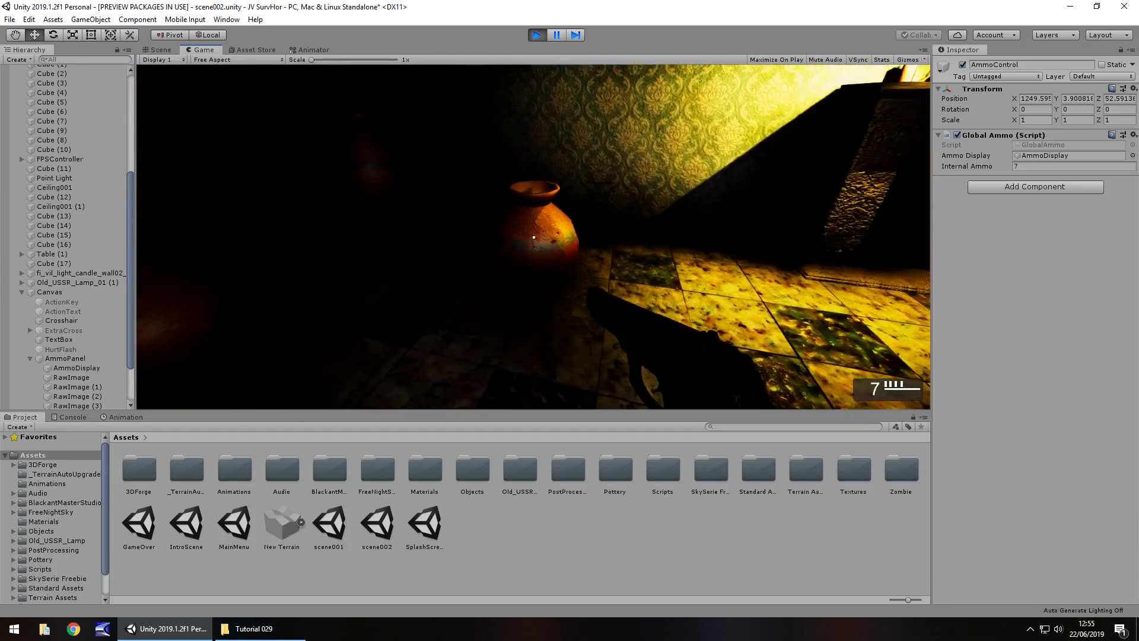
click(534, 237)
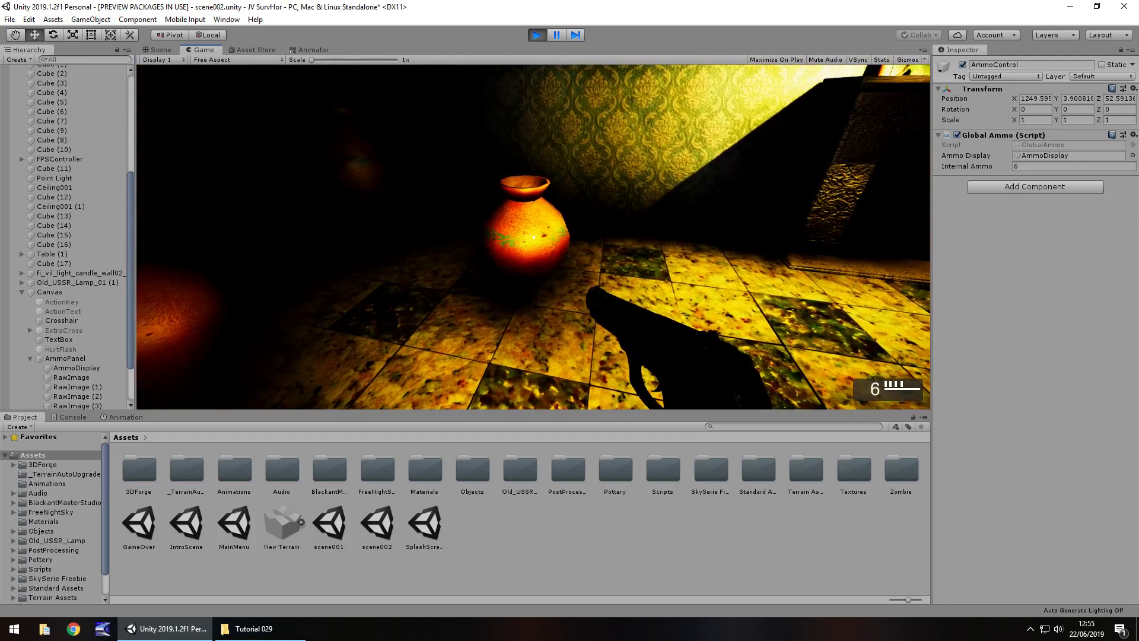
click(534, 234)
key(ctrl+p)
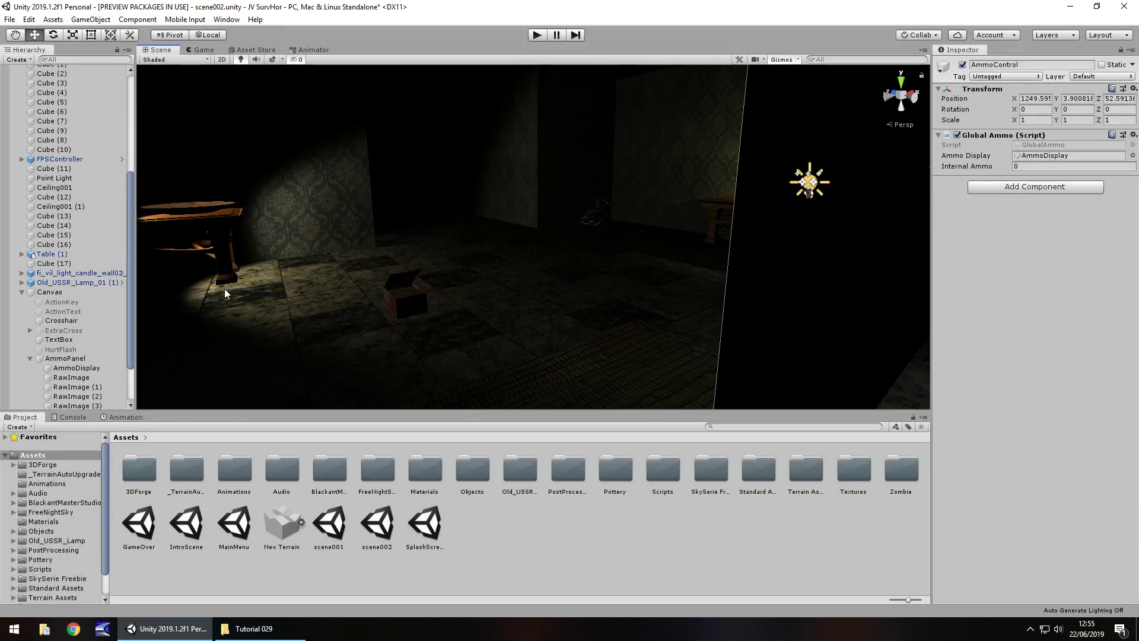
Orbit the Scene view toward the clay vases by the wall and select vase_broken2
right_drag(184, 244, 511, 255)
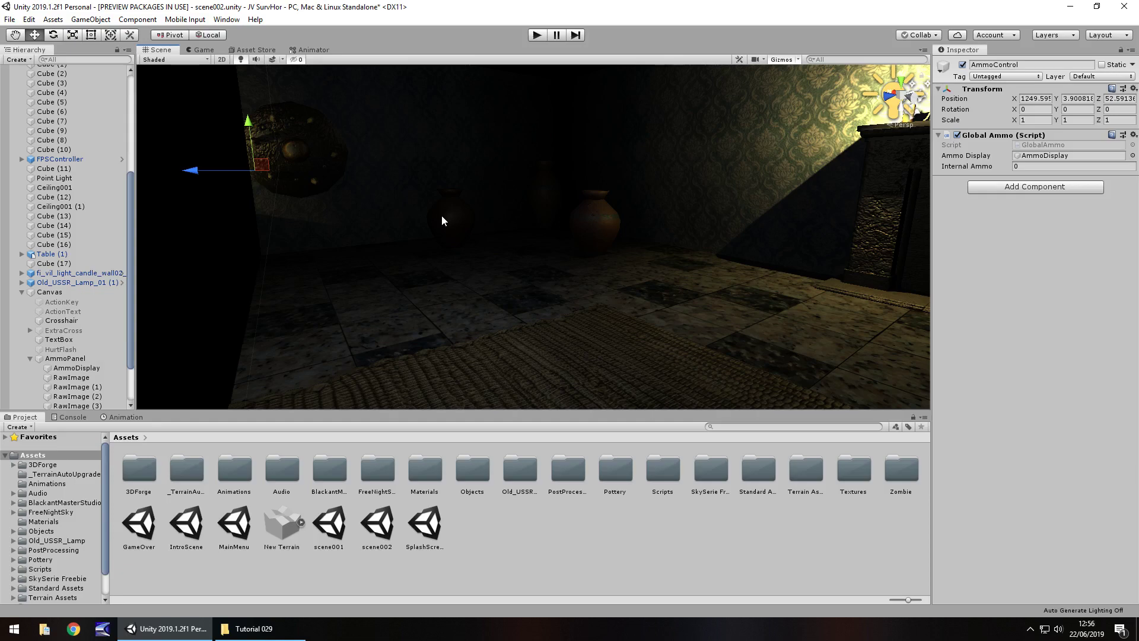
right_drag(548, 257, 365, 284)
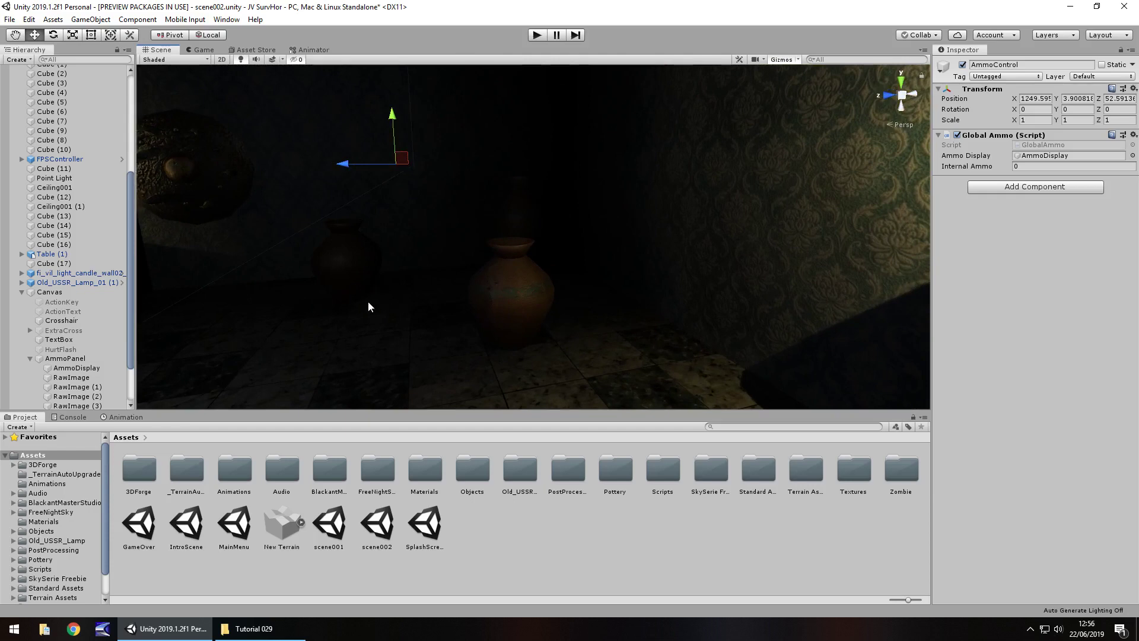
click(514, 311)
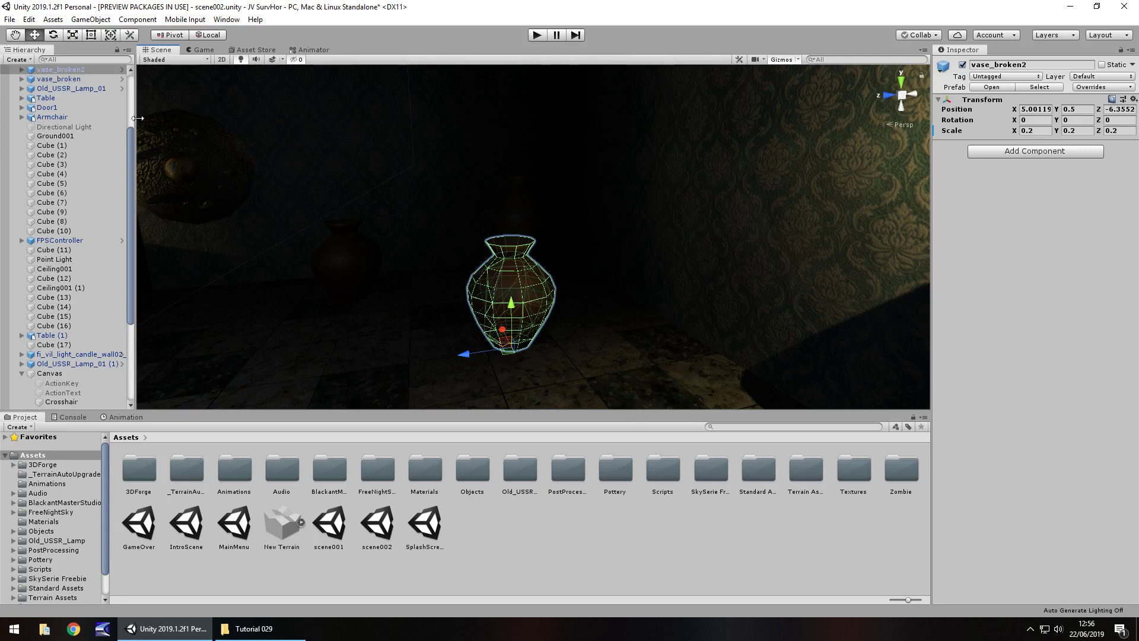
Add a Rigidbody to vase_part1–vase_part4, then play-test to watch the pieces fall
click(21, 70)
click(22, 70)
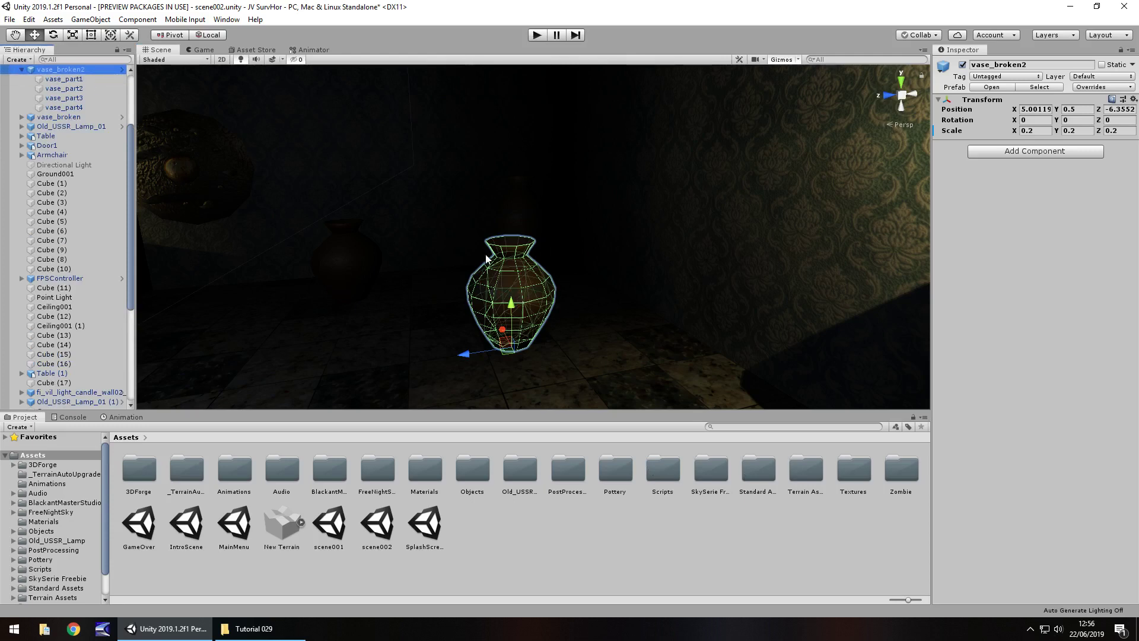
click(62, 78)
shift+click(68, 107)
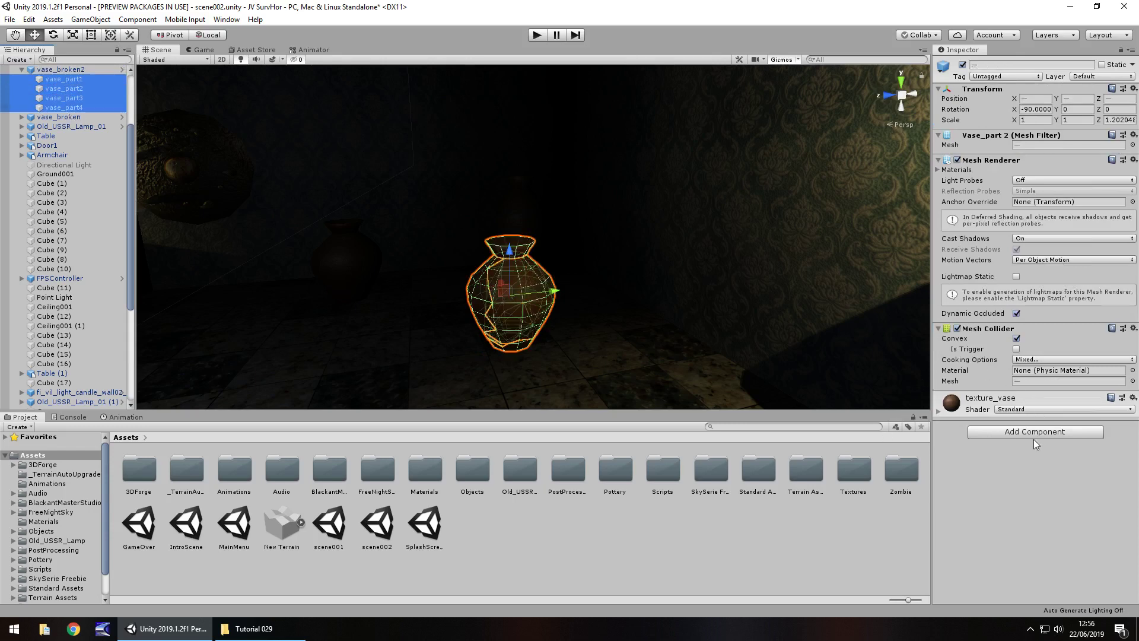
click(1014, 432)
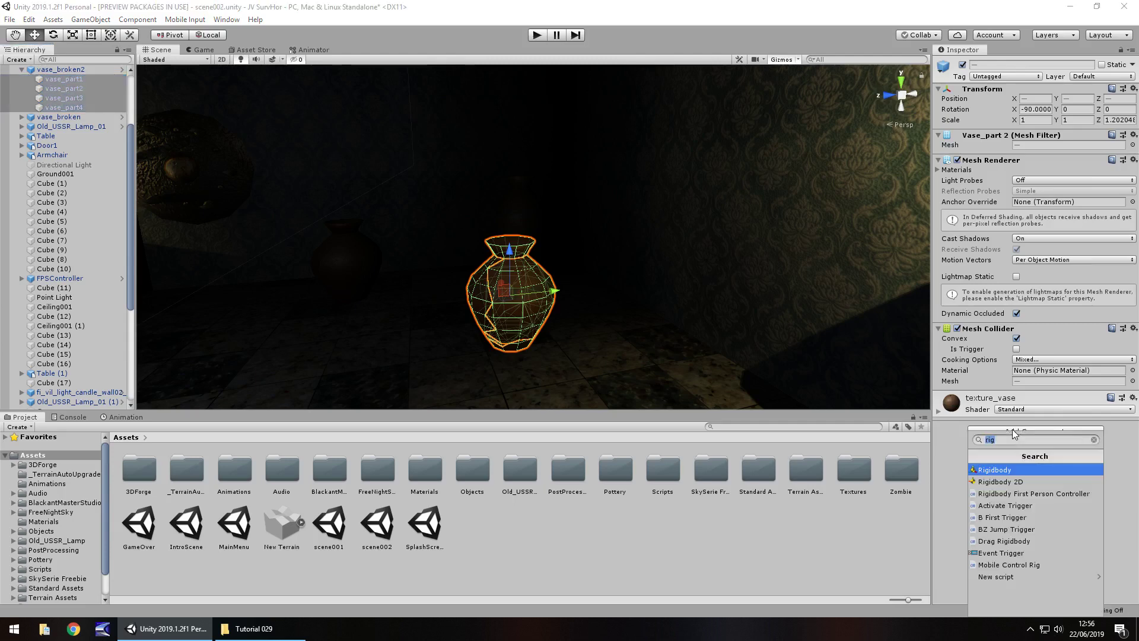
text(ri)
click(999, 470)
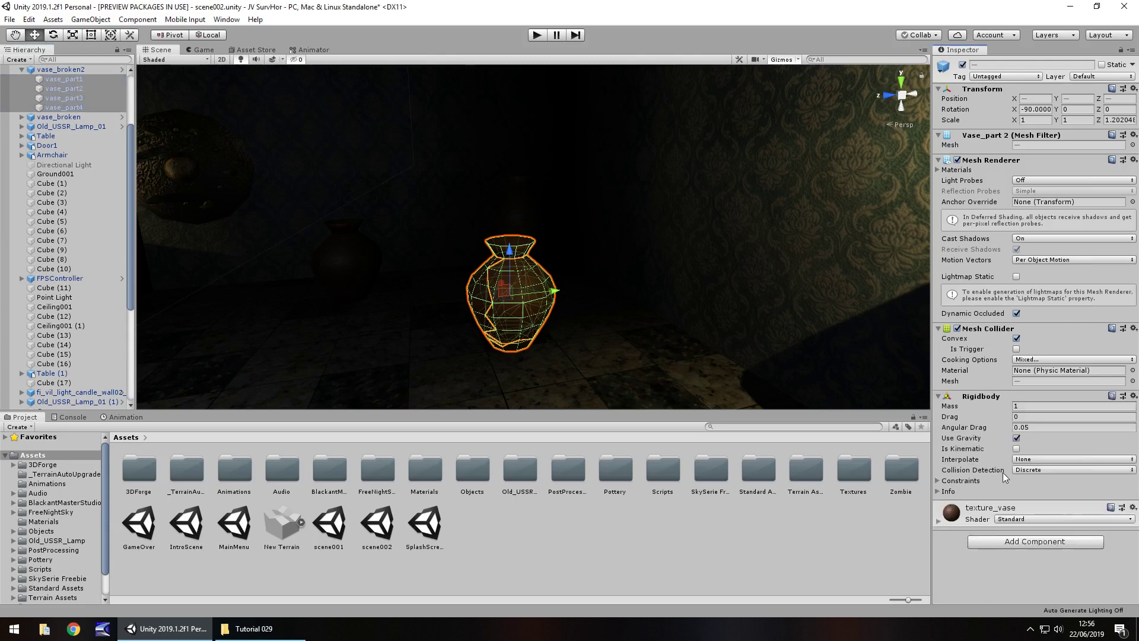
click(535, 35)
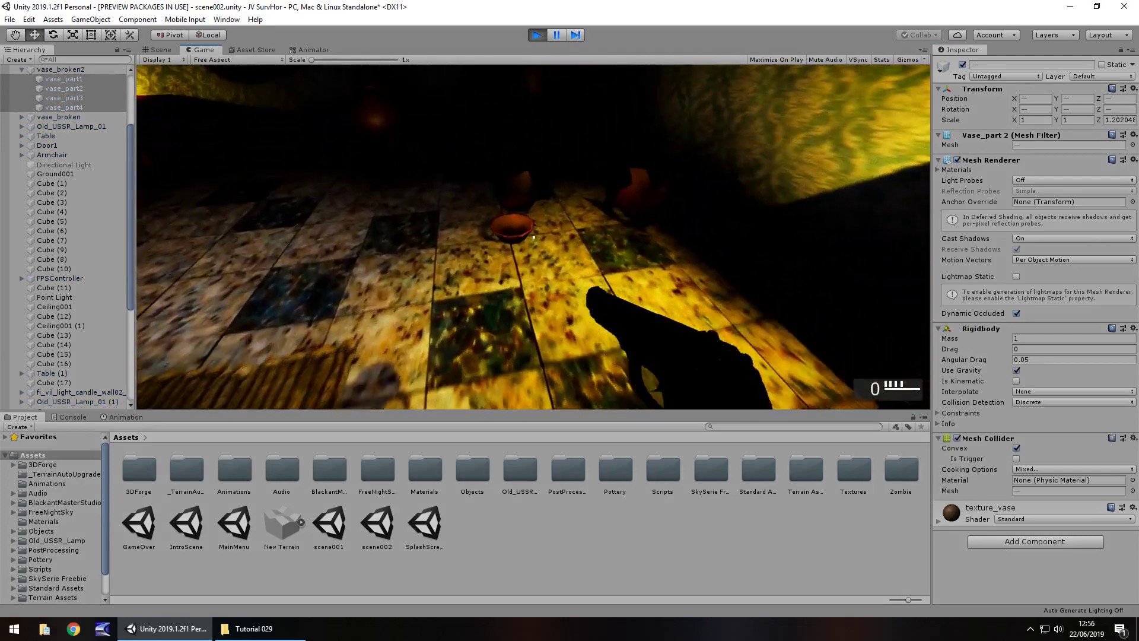
key(ctrl+p)
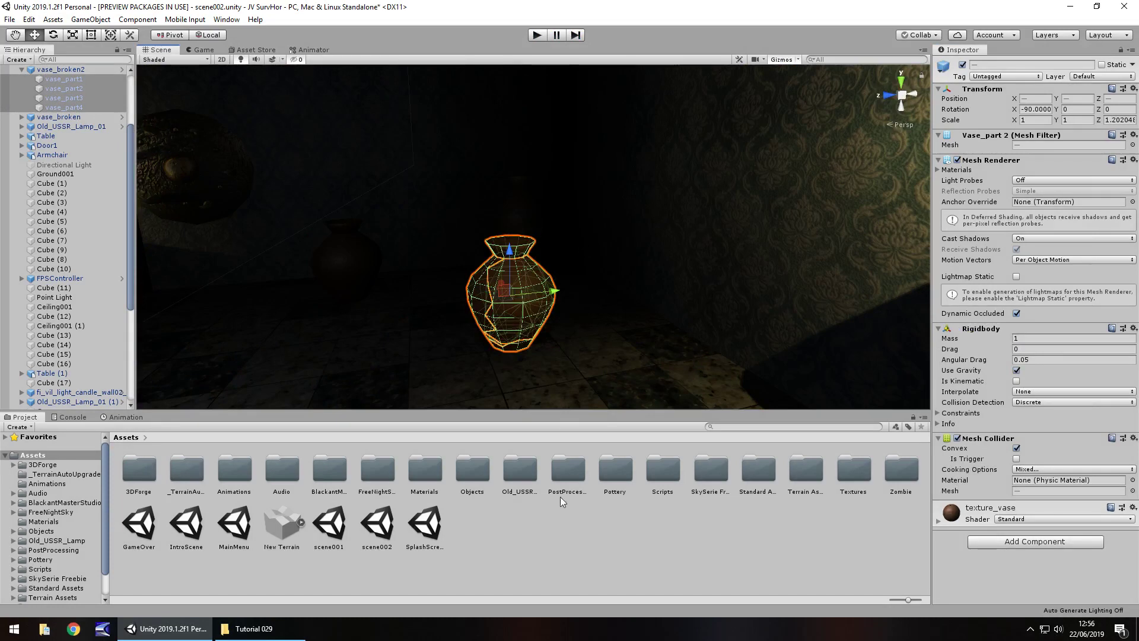
Place the vase2 prefab from Assets/Pottery/prefabs into the scene
double_click(613, 472)
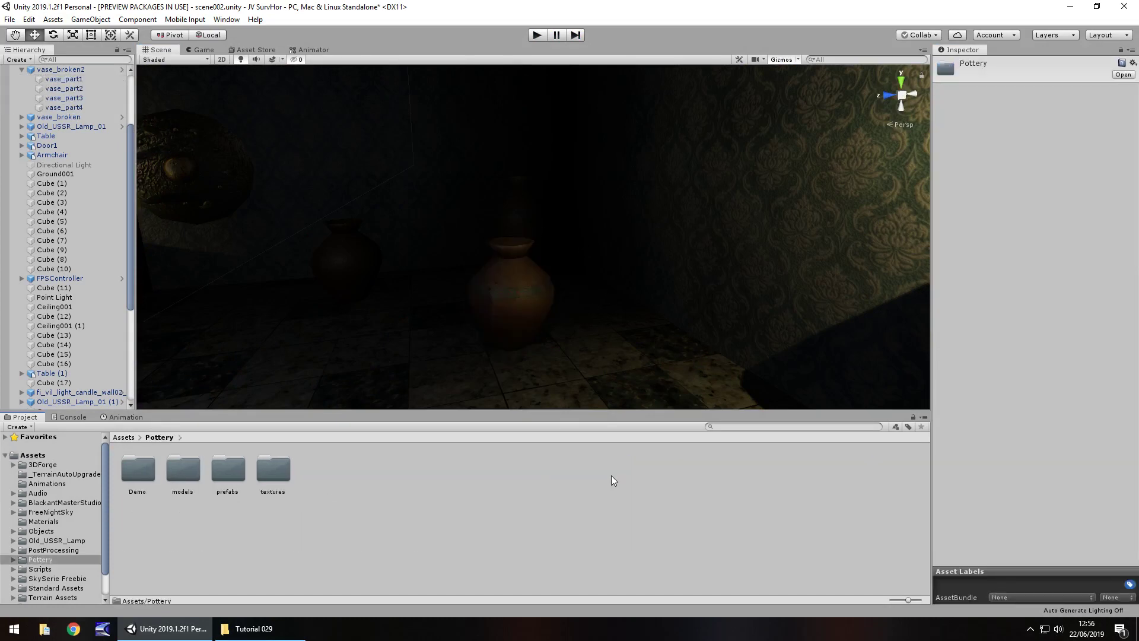
double_click(237, 474)
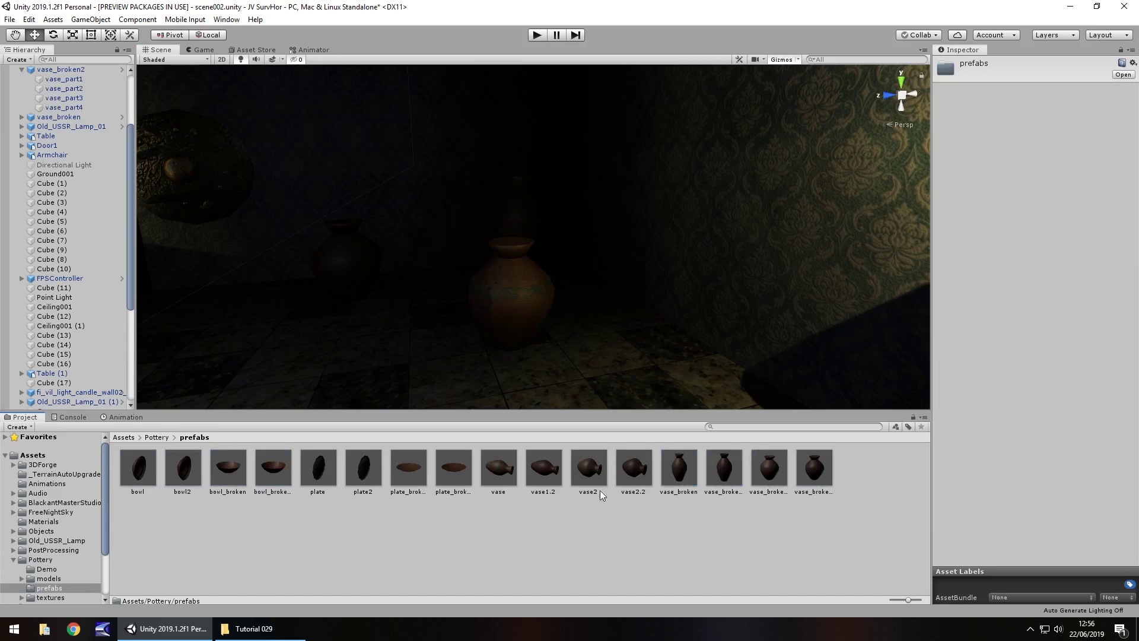
drag(584, 473, 516, 268)
Scale vase2 to 0.2 on X, Y and Z, matching vase_broken2
scroll(65, 131, up, 1)
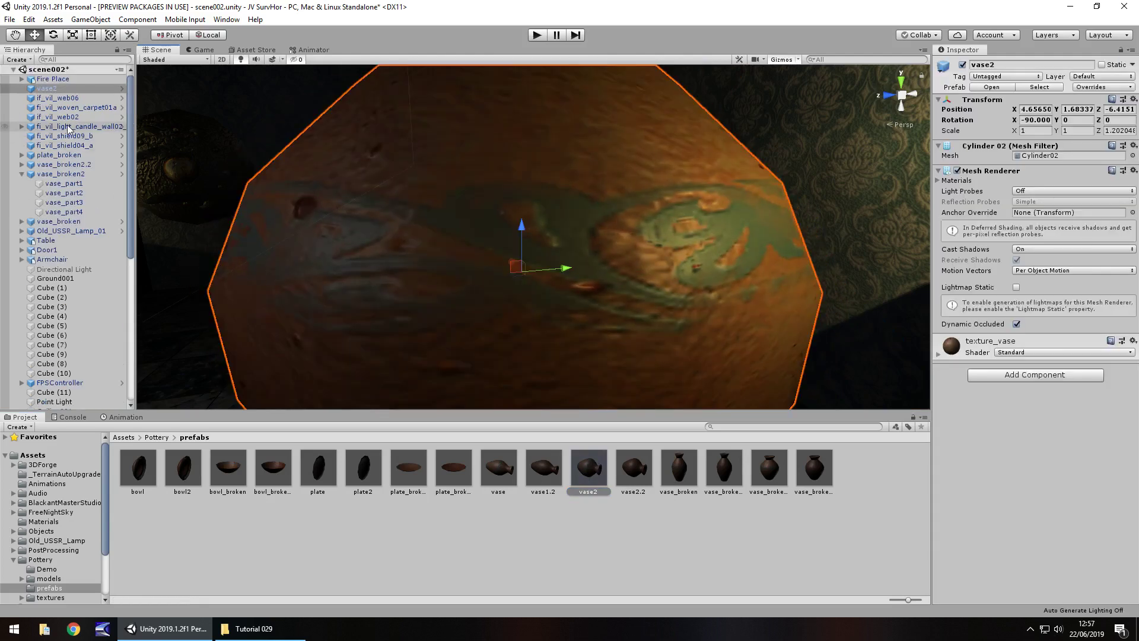
click(65, 173)
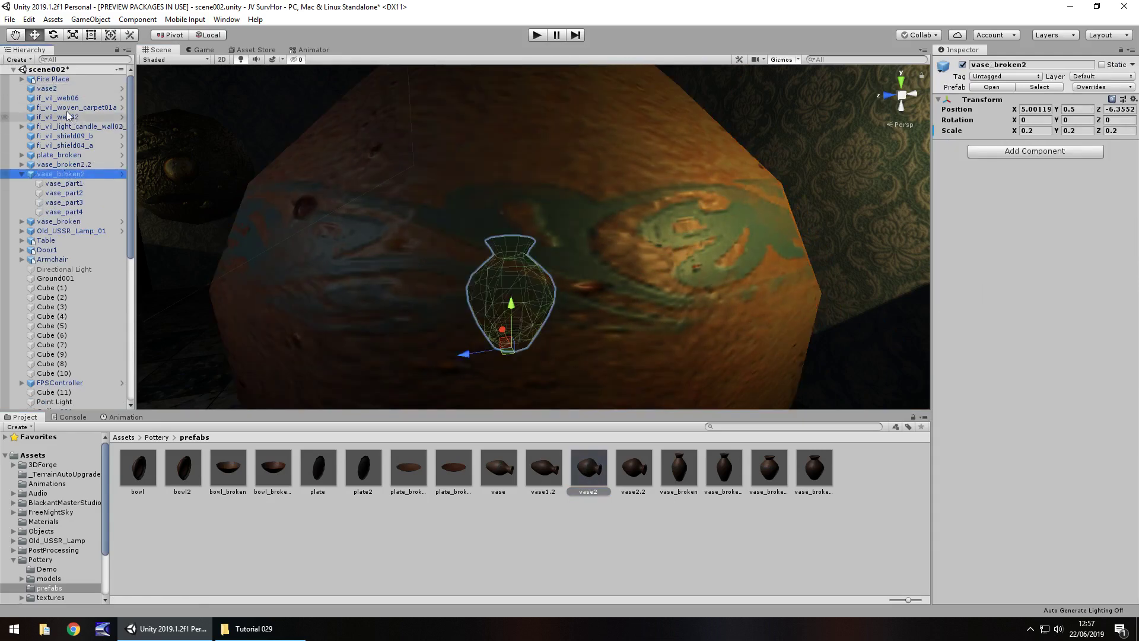
click(49, 88)
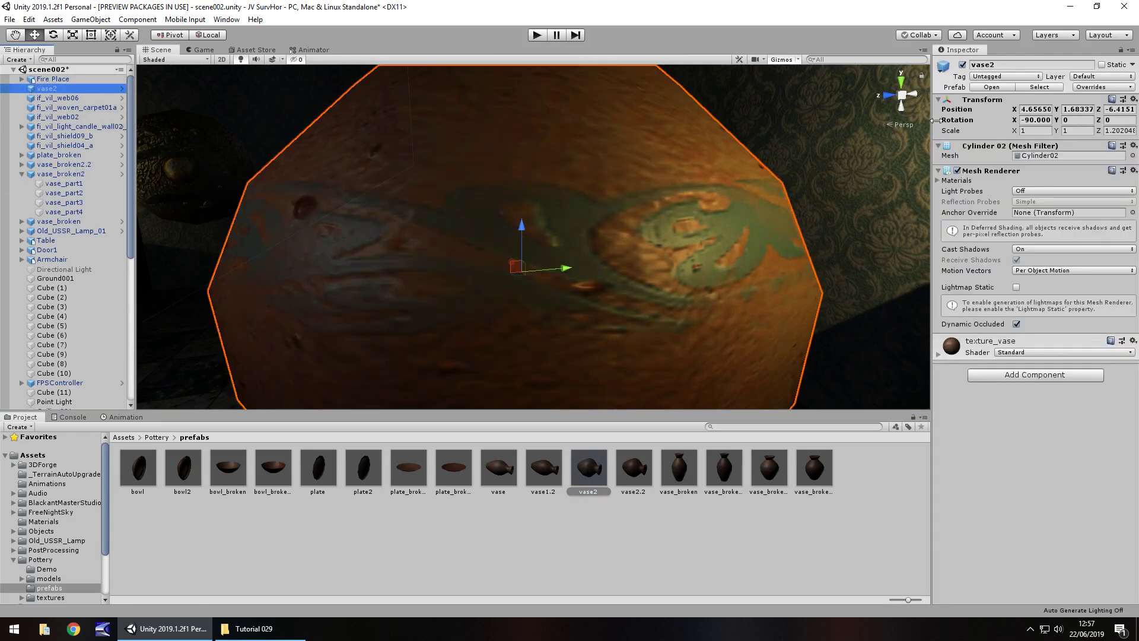
click(1035, 132)
text(.0)
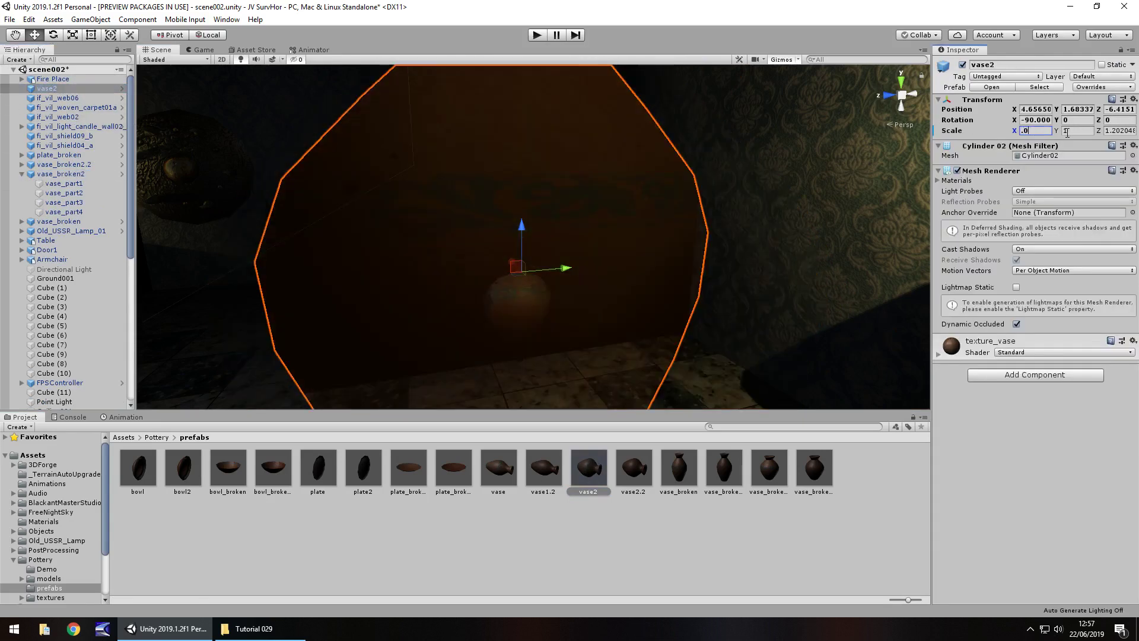
text(2)
click(1067, 130)
text(0.2)
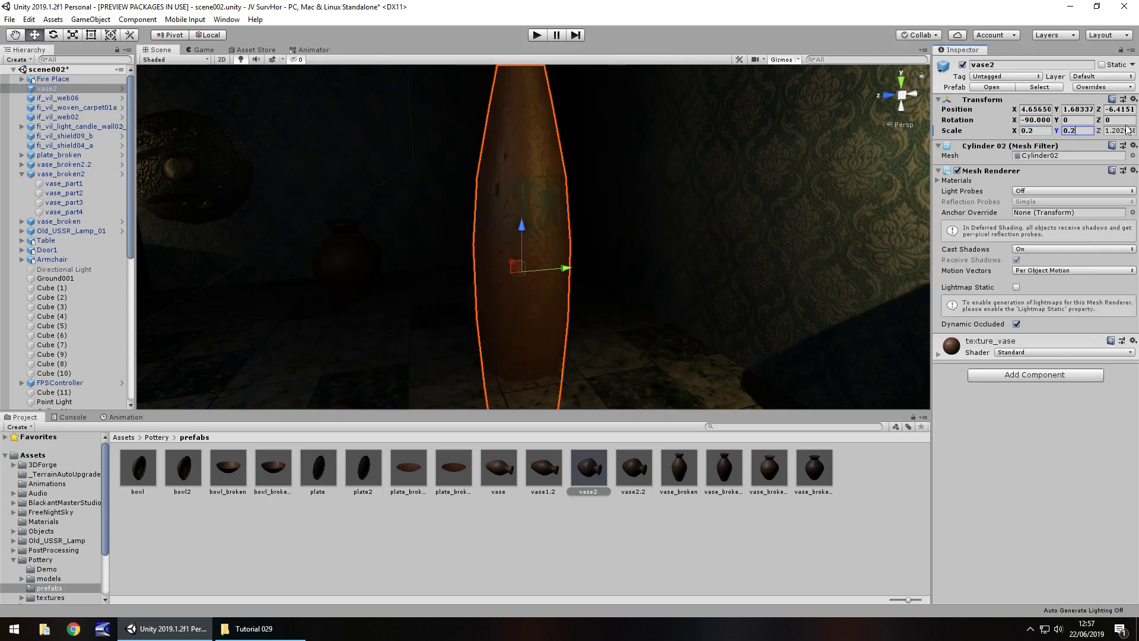
click(1119, 131)
text(0.2)
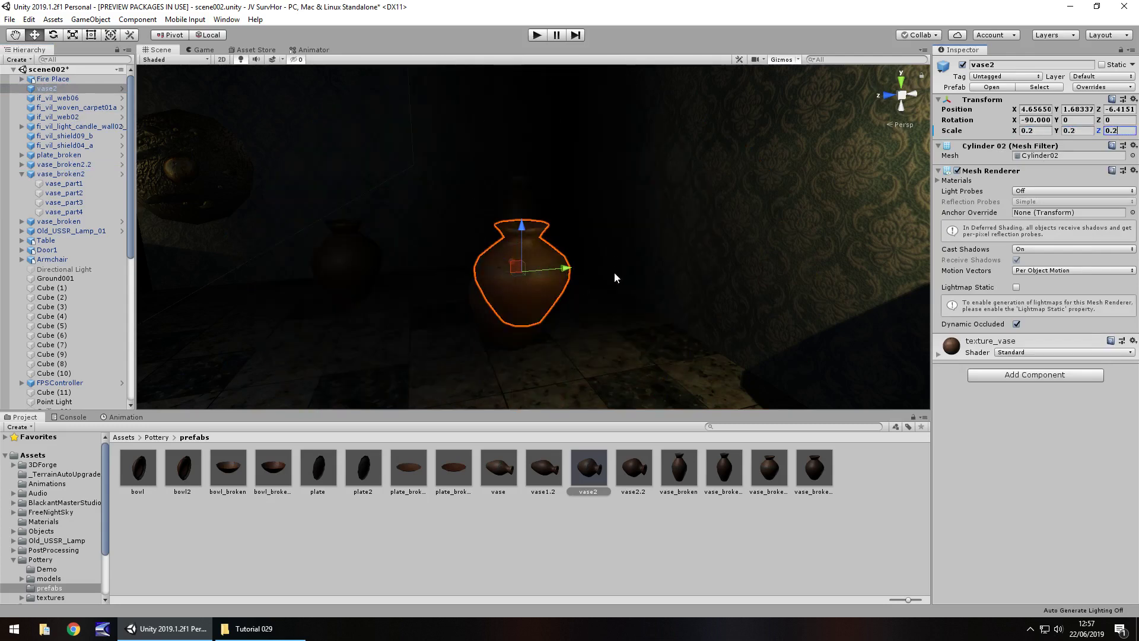
right_drag(613, 279, 546, 309)
Add a Directional Light through GameObject > Light, then select vase2
click(137, 20)
mouse_move(90, 20)
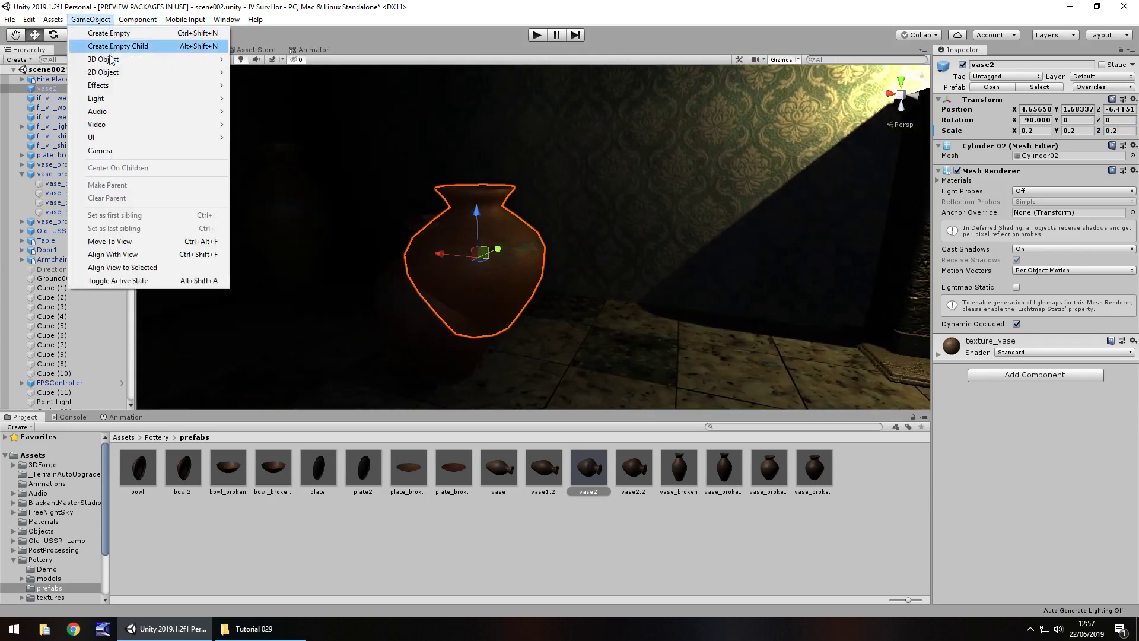
mouse_move(178, 98)
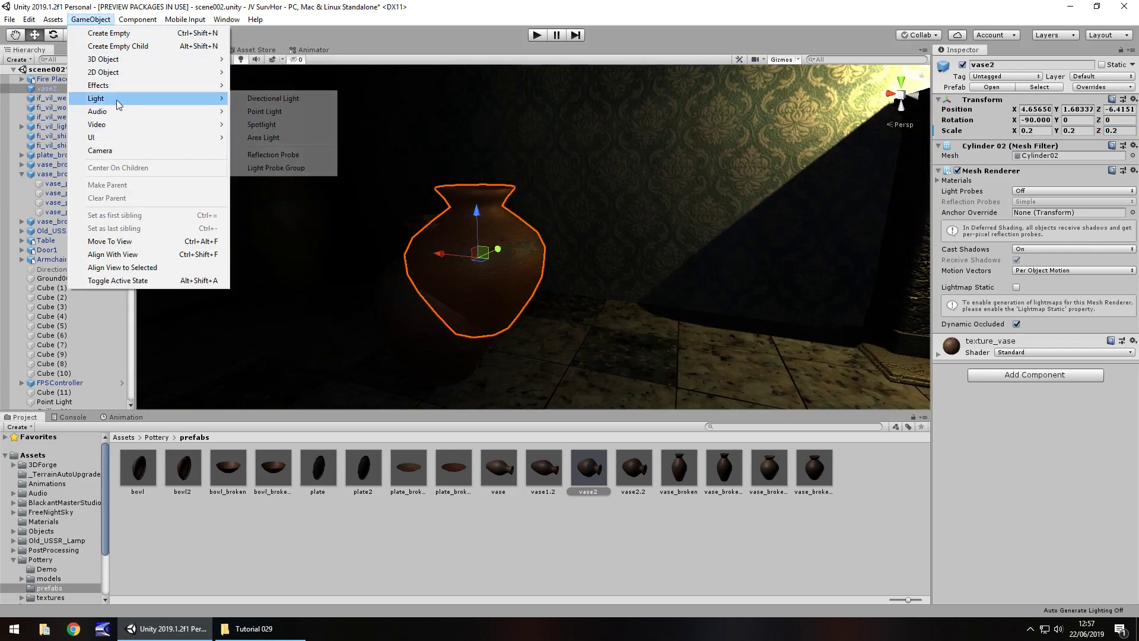
click(267, 99)
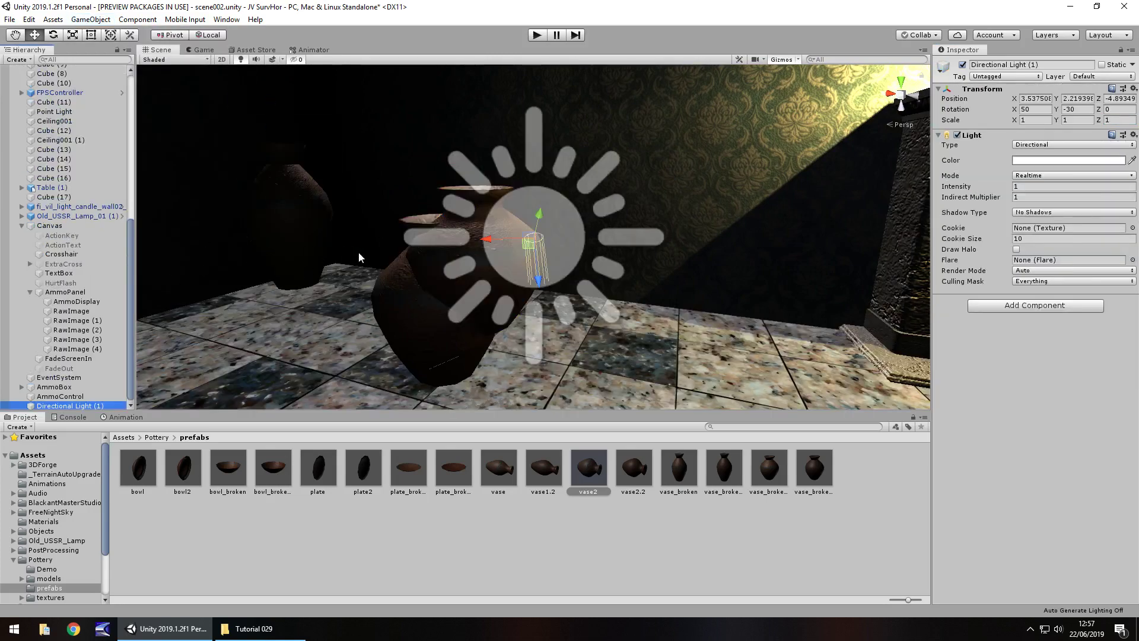
right_drag(349, 257, 660, 226)
click(660, 225)
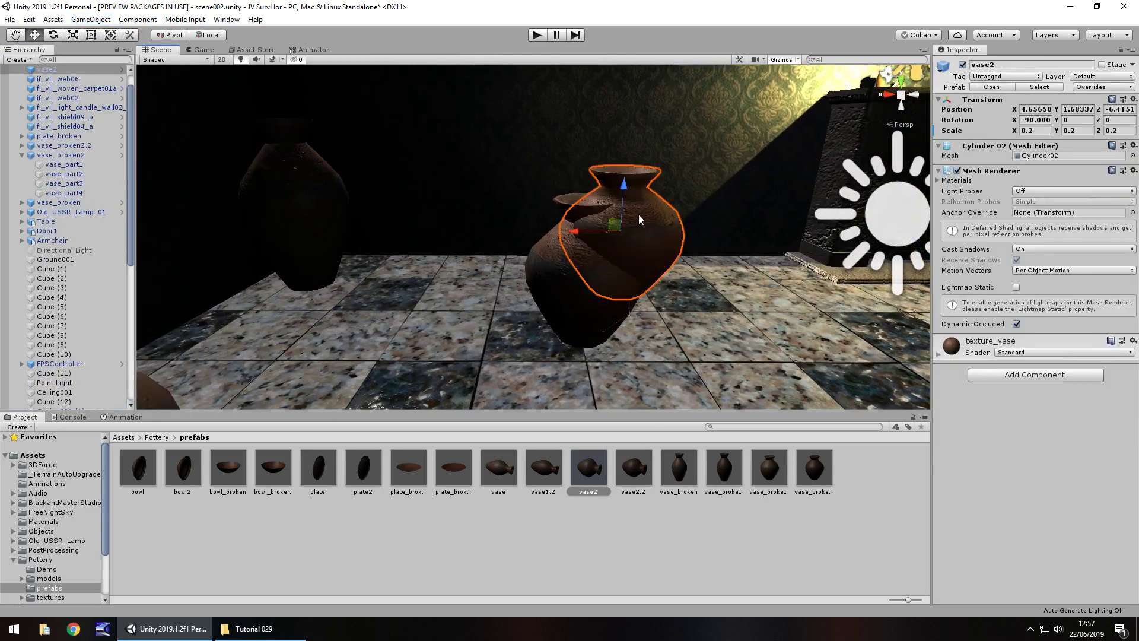
Place a trial vase2 copy scaled to 0.2, then delete it
click(571, 325)
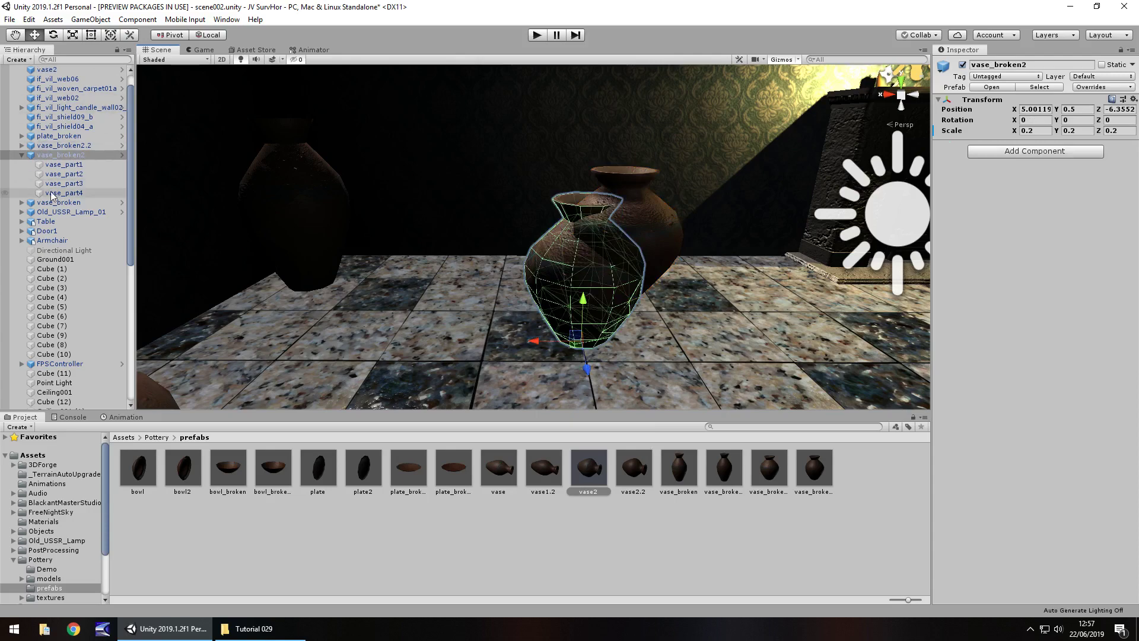
click(771, 478)
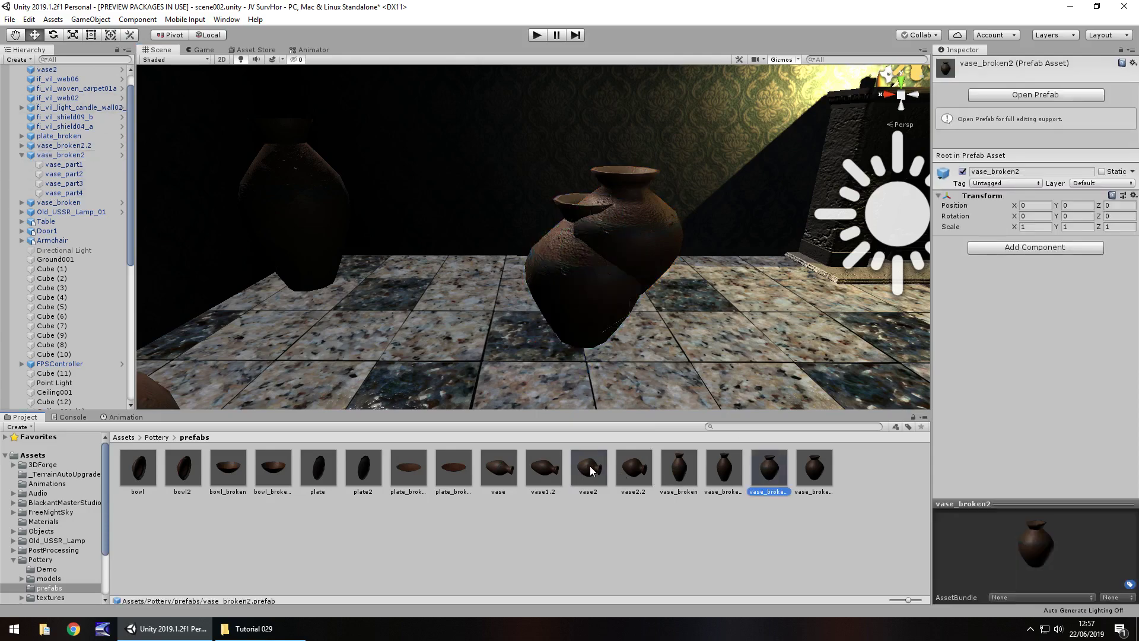
drag(591, 471, 520, 269)
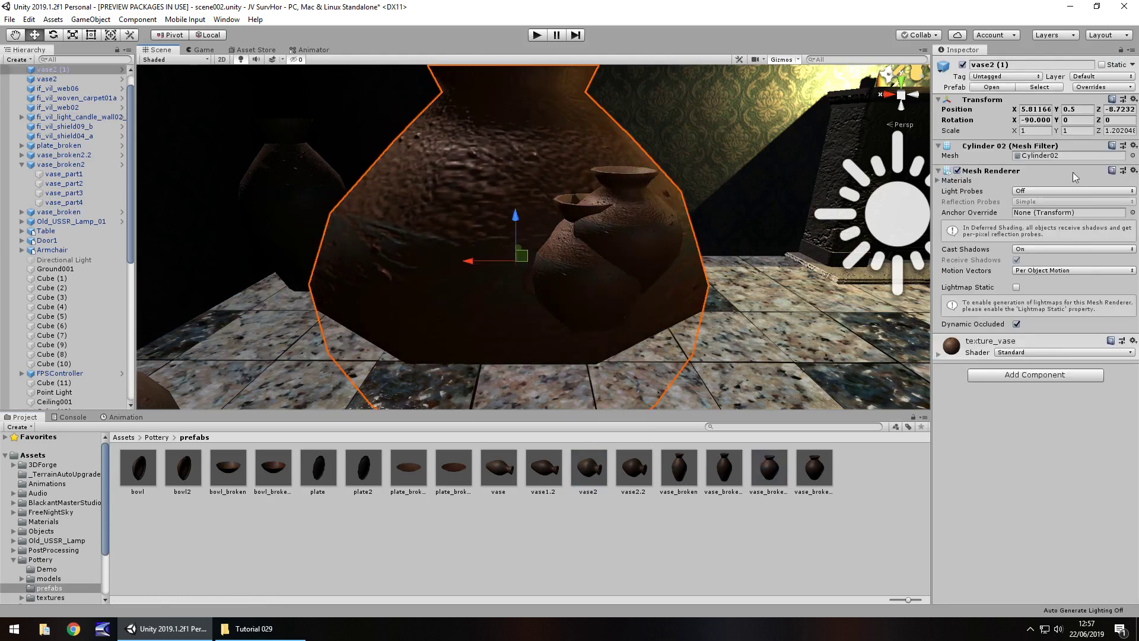
click(1035, 130)
text(.2)
click(1086, 130)
text(.2)
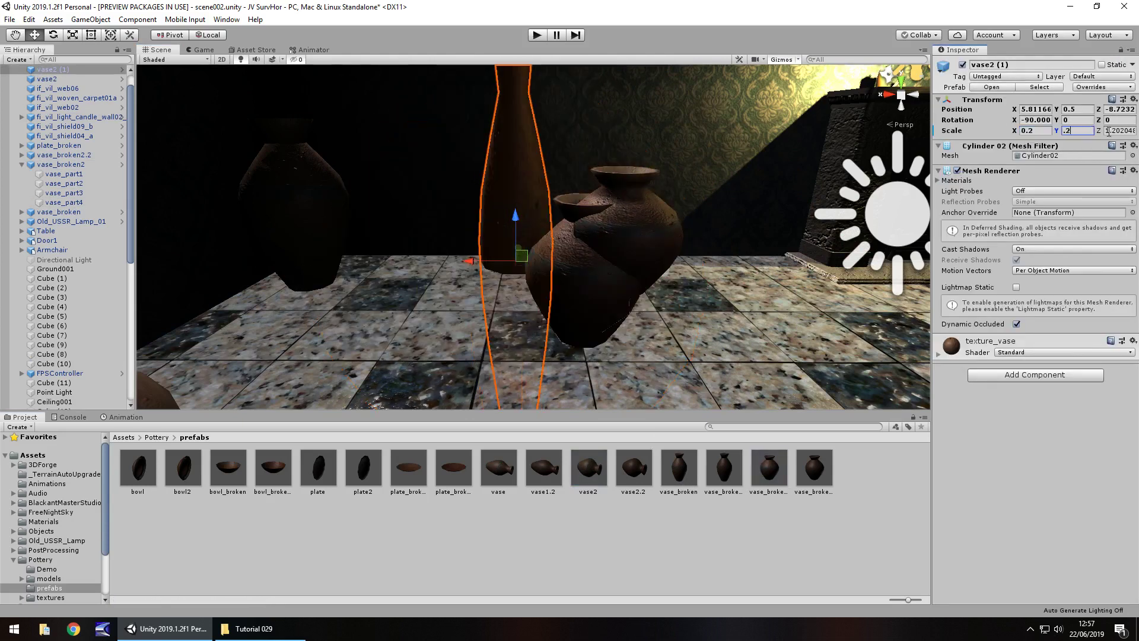
key(Tab)
text(.2)
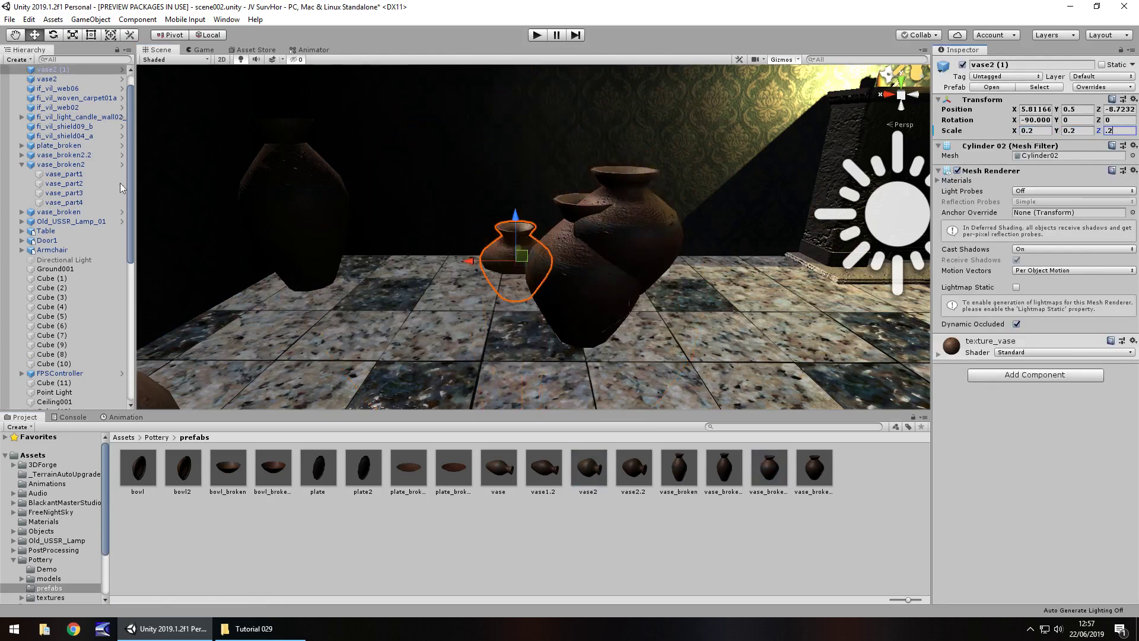
key(Delete)
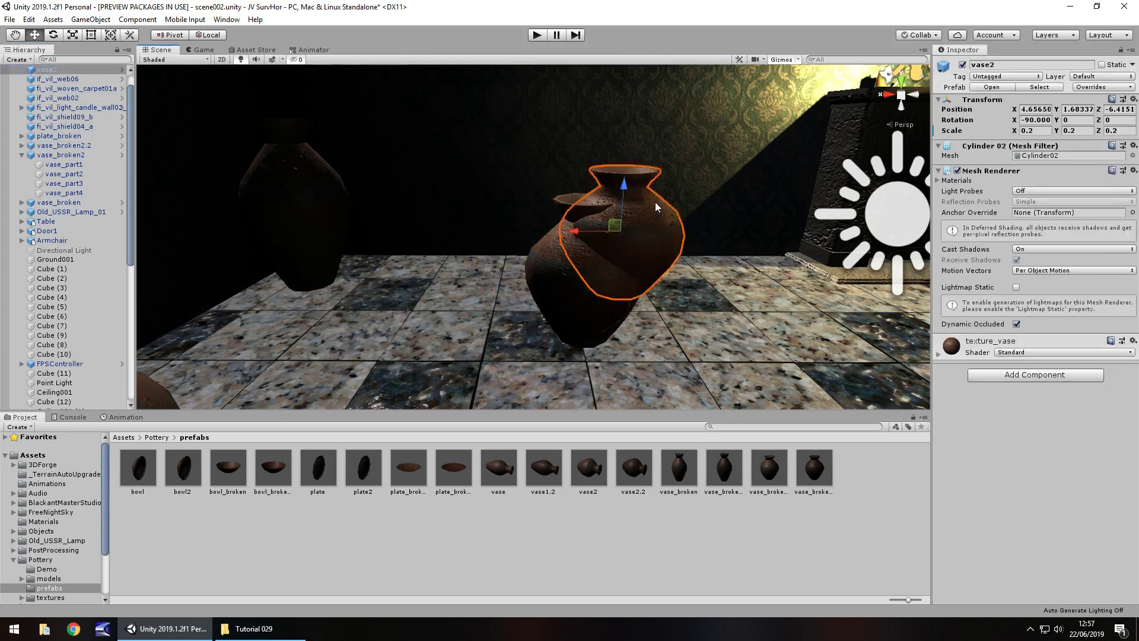
Place a vase1.2 prefab instance and scale it to 0.2 on all three axes
click(537, 473)
key(Right)
key(Right)
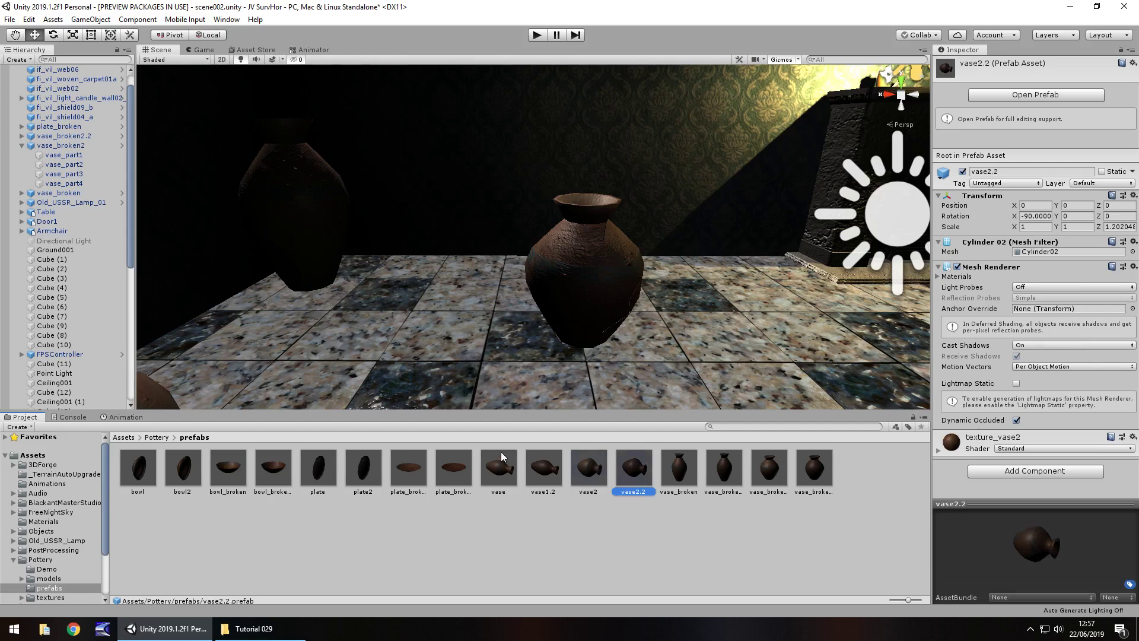
drag(548, 474, 558, 298)
click(1036, 129)
text(0.2)
key(Tab)
text(0.2)
key(Tab)
text(.2)
Move vase1.2 onto the floor beside the broken vase
right_drag(760, 199, 291, 273)
scroll(291, 273, down, 5)
drag(350, 261, 432, 251)
drag(386, 218, 392, 236)
right_drag(392, 249, 567, 359)
drag(567, 360, 558, 361)
right_drag(558, 361, 504, 77)
right_drag(285, 213, 599, 300)
drag(604, 295, 596, 297)
drag(653, 327, 659, 337)
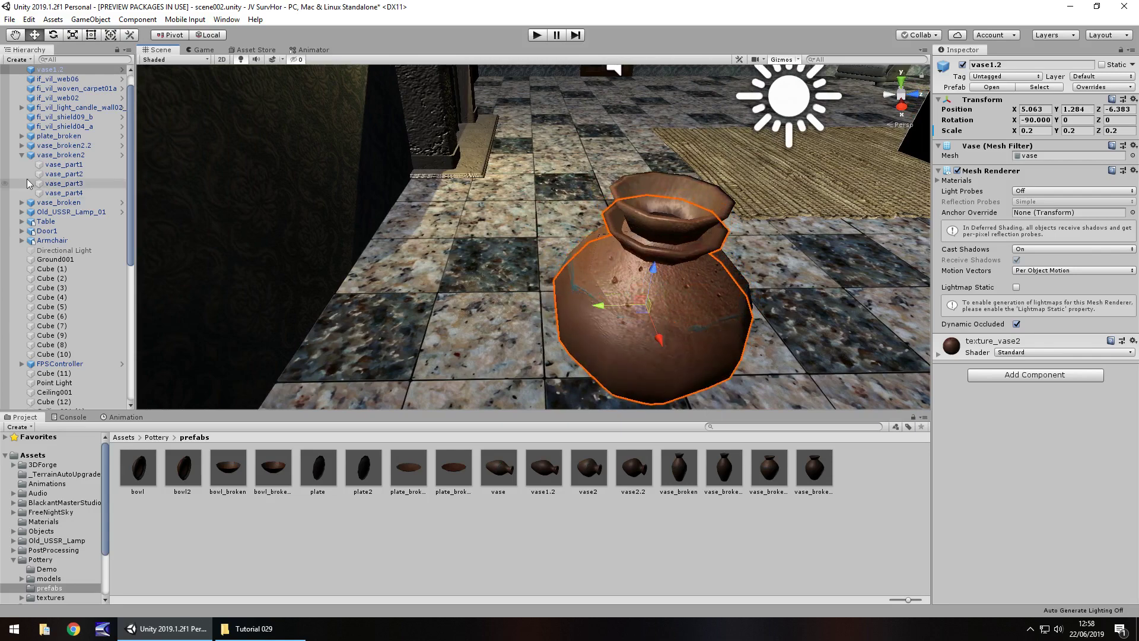
Adjust vase1.2's scale to 0.2, 0.2, 0.25
click(1082, 129)
text(0.25)
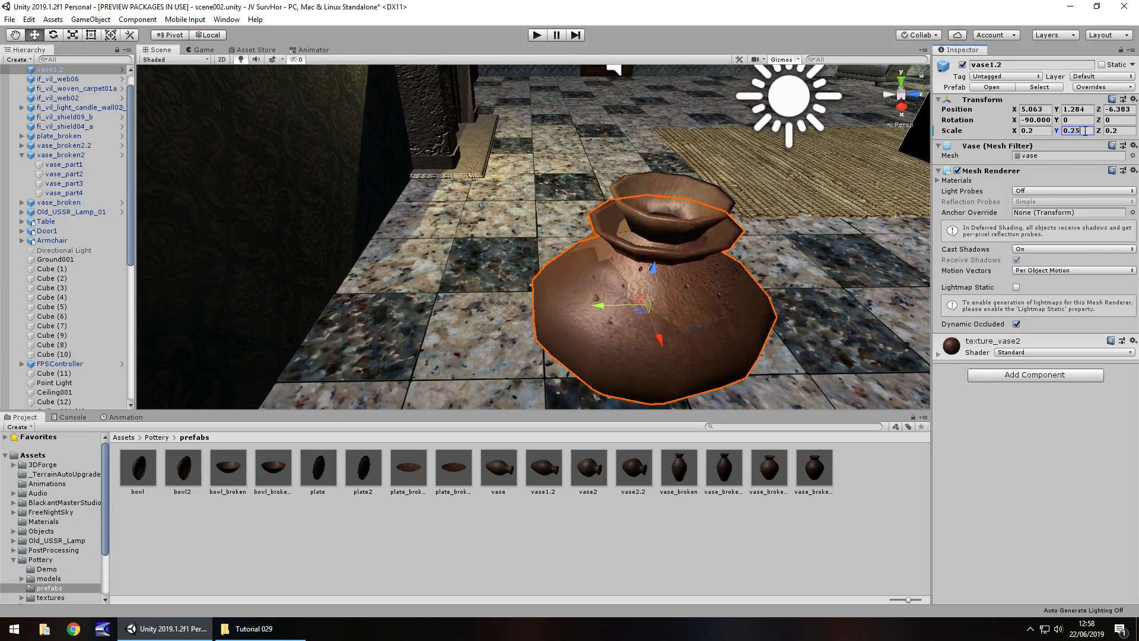
key(BackSpace)
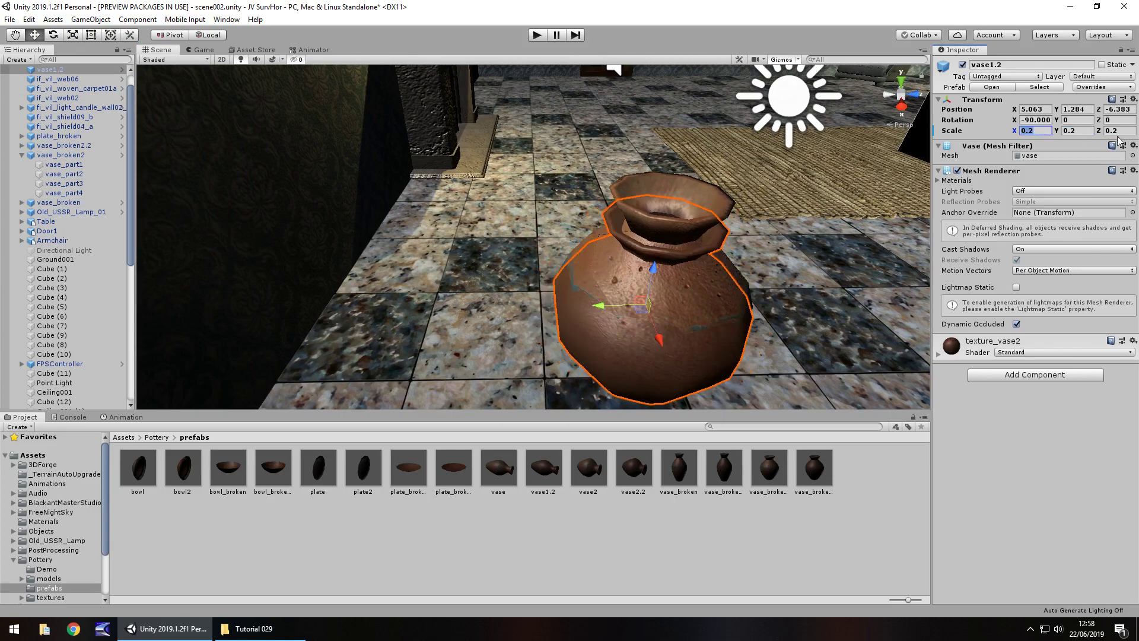
click(1124, 132)
text(5)
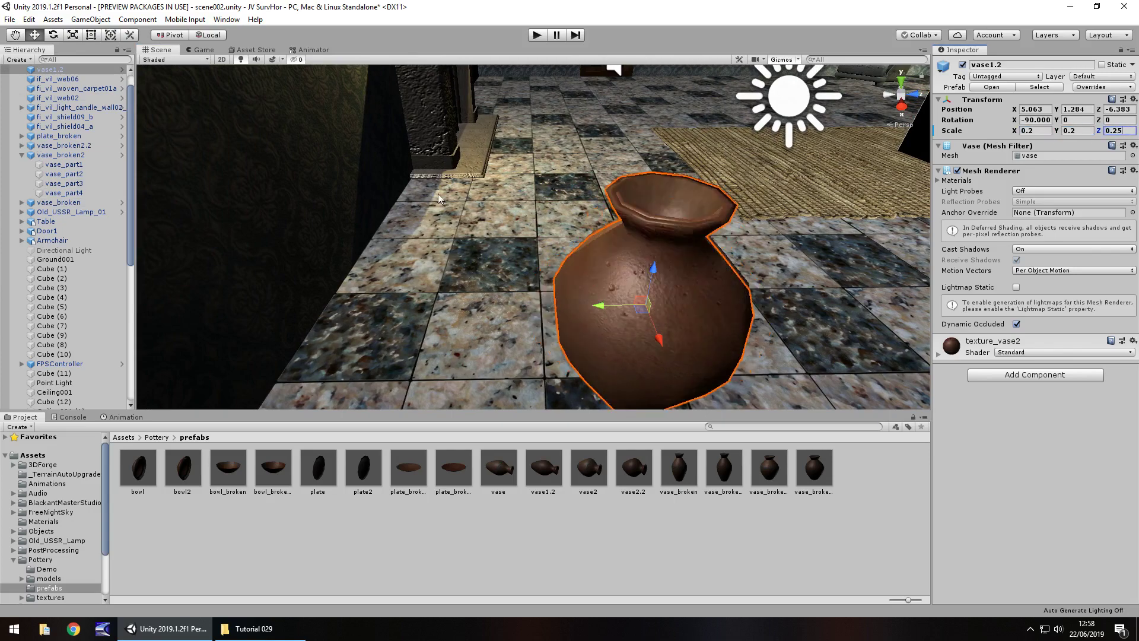
scroll(74, 101, up, 1)
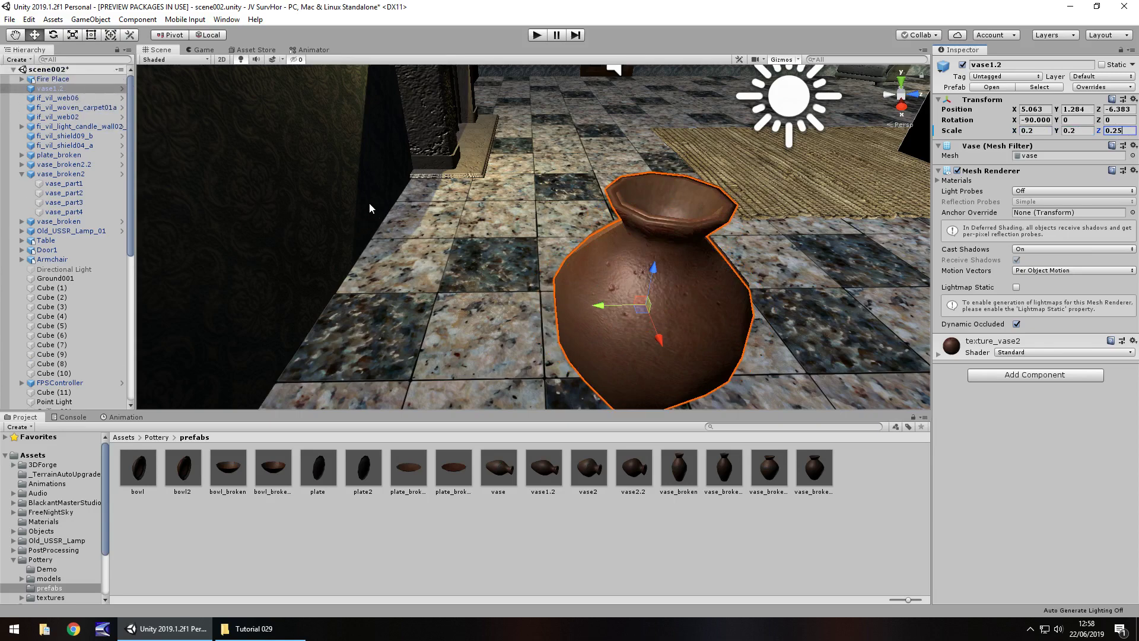
Create a new cube and move it down over the vase
click(1024, 376)
key(BackSpace)
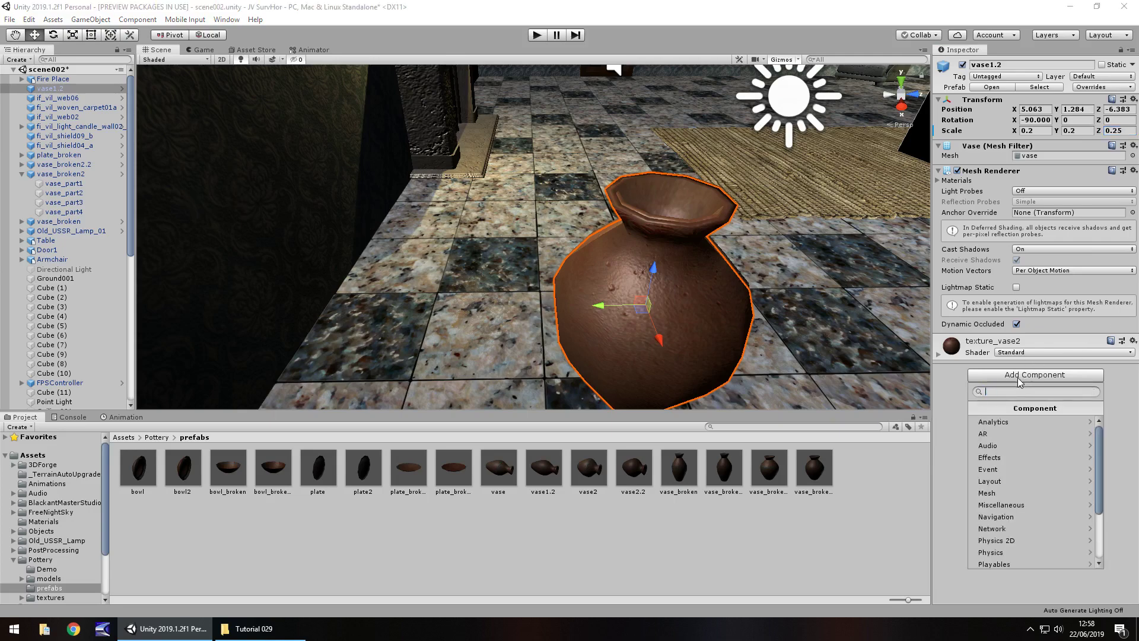
key(Escape)
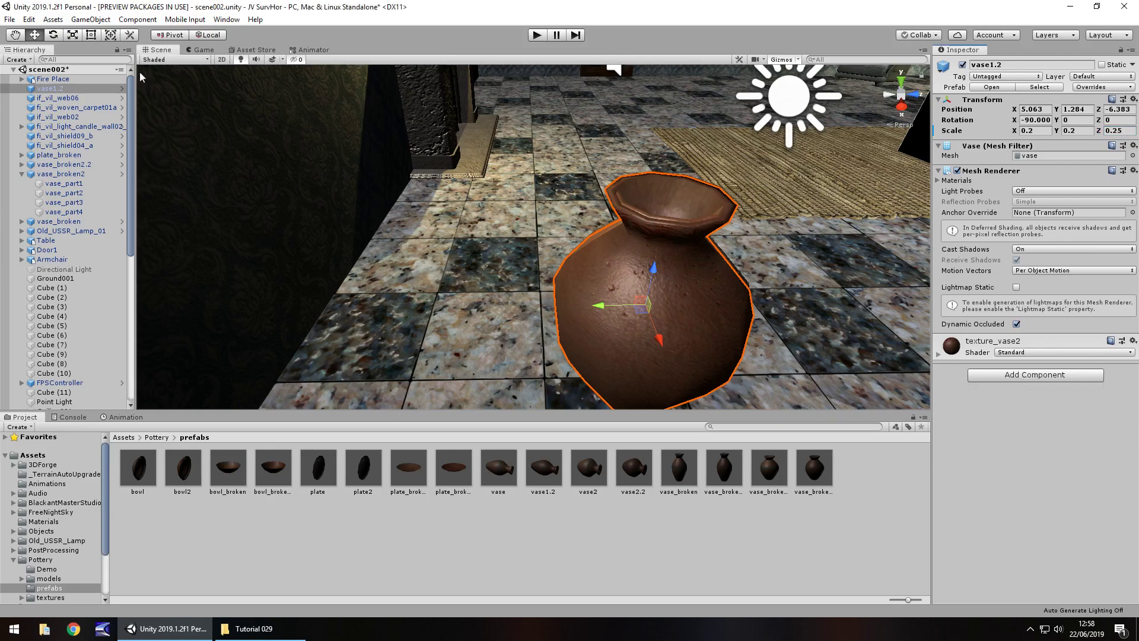
click(90, 19)
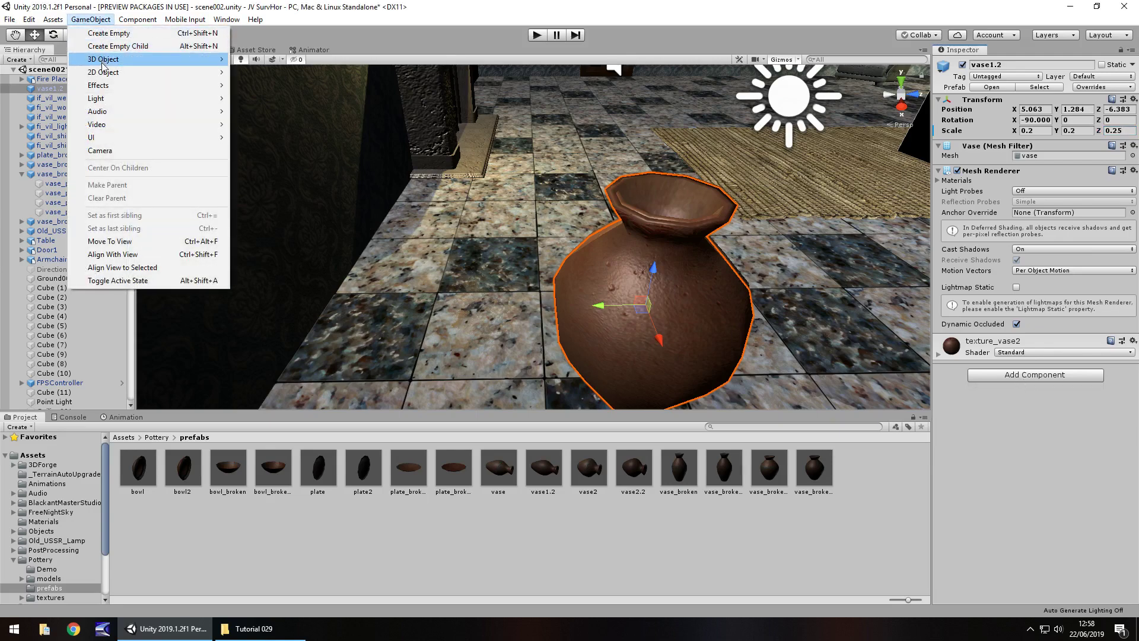
mouse_move(105, 60)
click(278, 62)
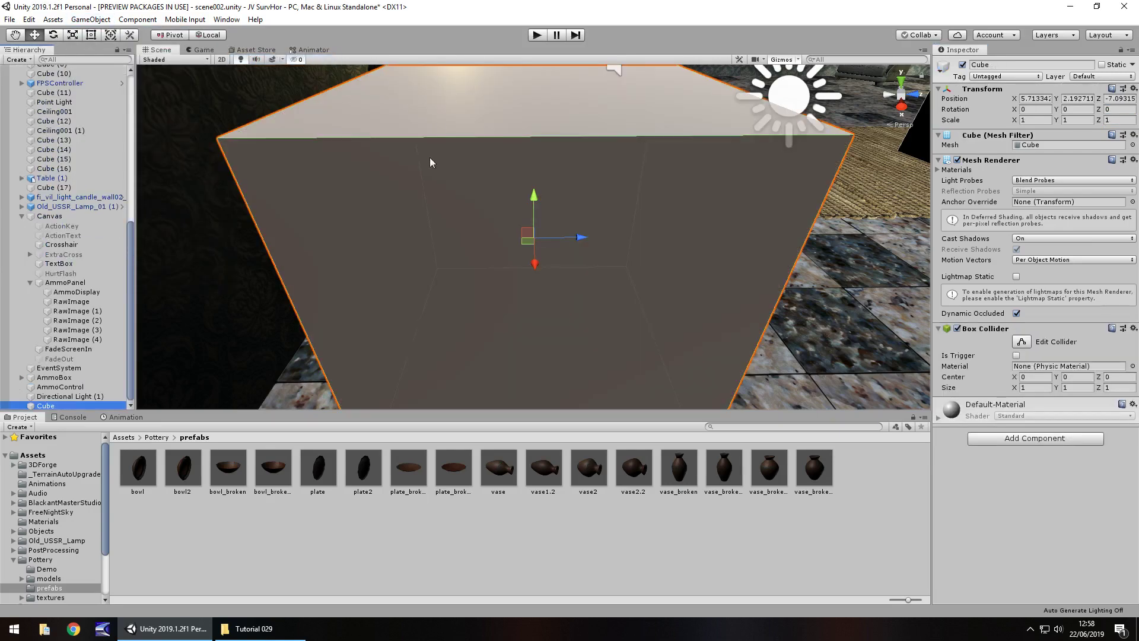
drag(534, 255, 534, 184)
scroll(534, 183, down, 4)
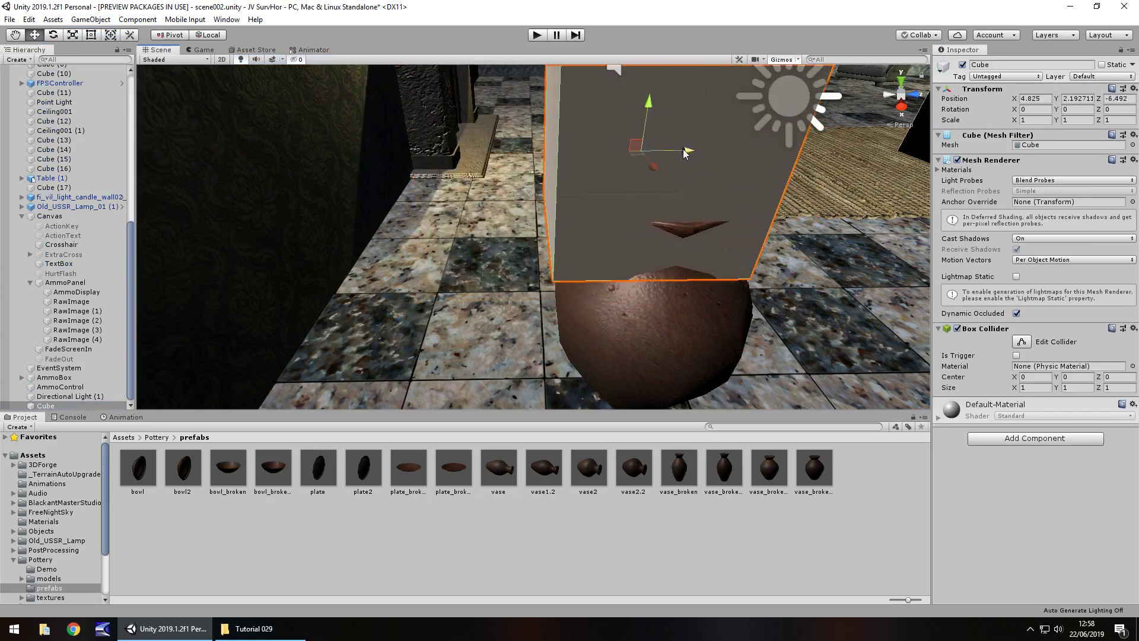
drag(645, 113, 651, 213)
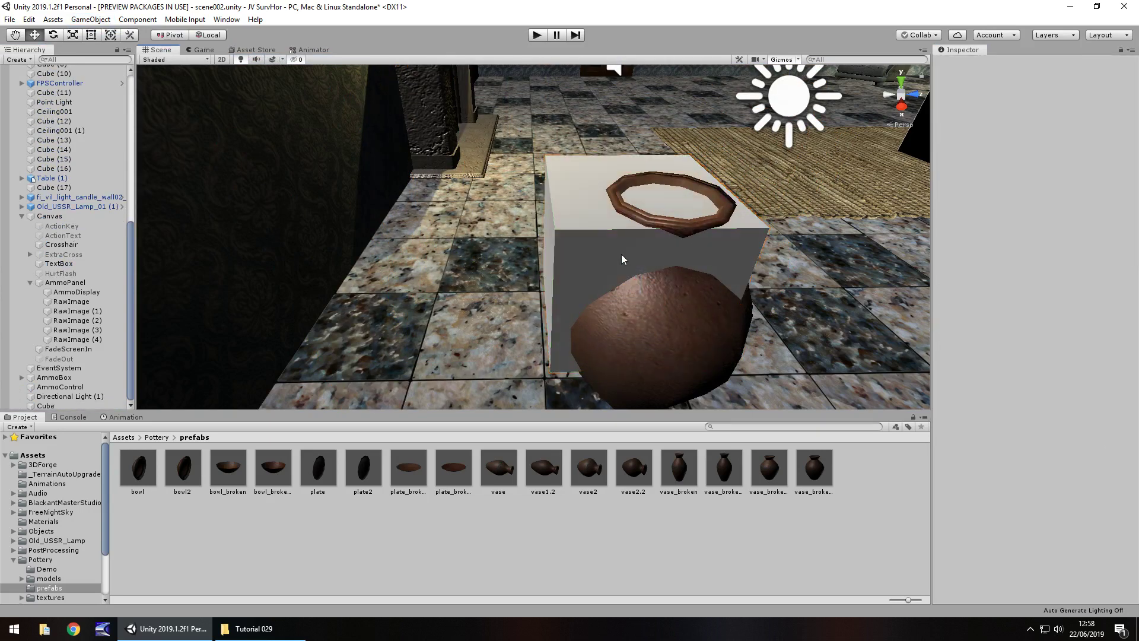
drag(636, 284, 647, 314)
alt+drag(635, 222, 327, 175)
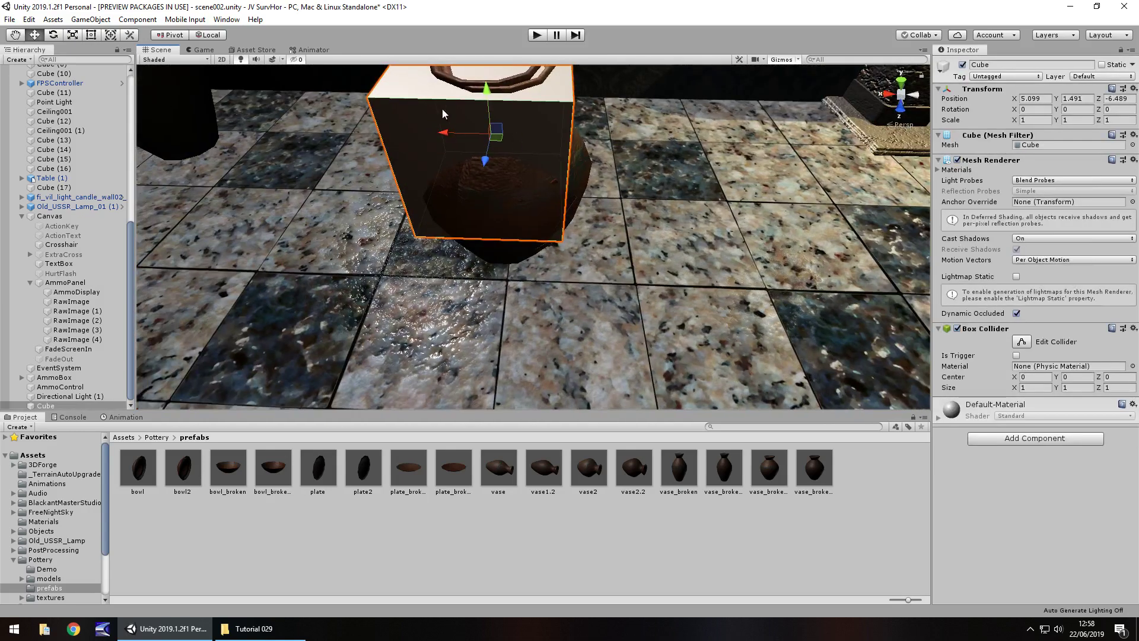
Scale the cube to 1.3 on X, Y and Z and nudge it into place
click(1025, 121)
text(1.3)
click(1079, 121)
text(1.3)
click(1121, 121)
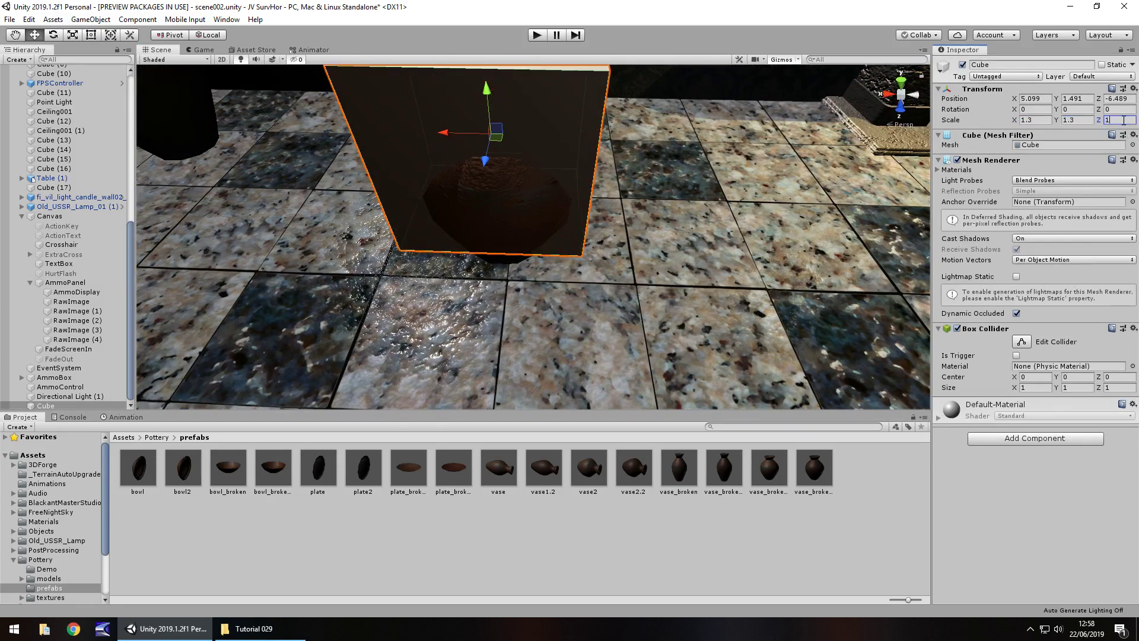
text(.3)
right_drag(333, 154, 232, 199)
drag(232, 199, 237, 166)
right_drag(305, 241, 568, 249)
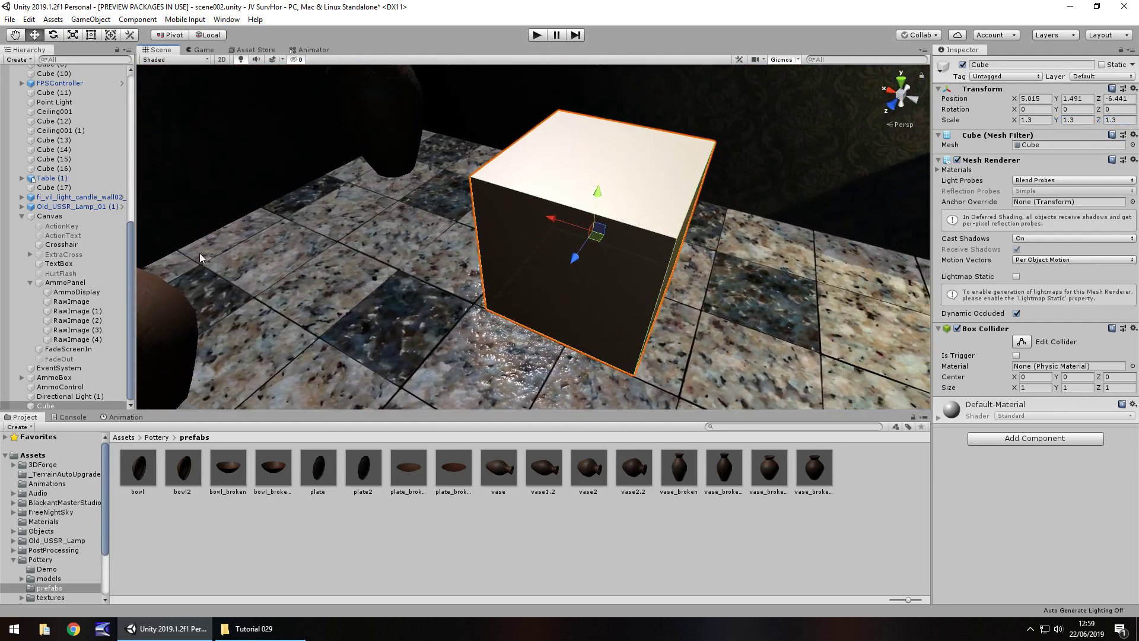
Rename the cube to Vase001 in the Hierarchy
click(47, 406)
click(56, 407)
text(Vase001)
key(Return)
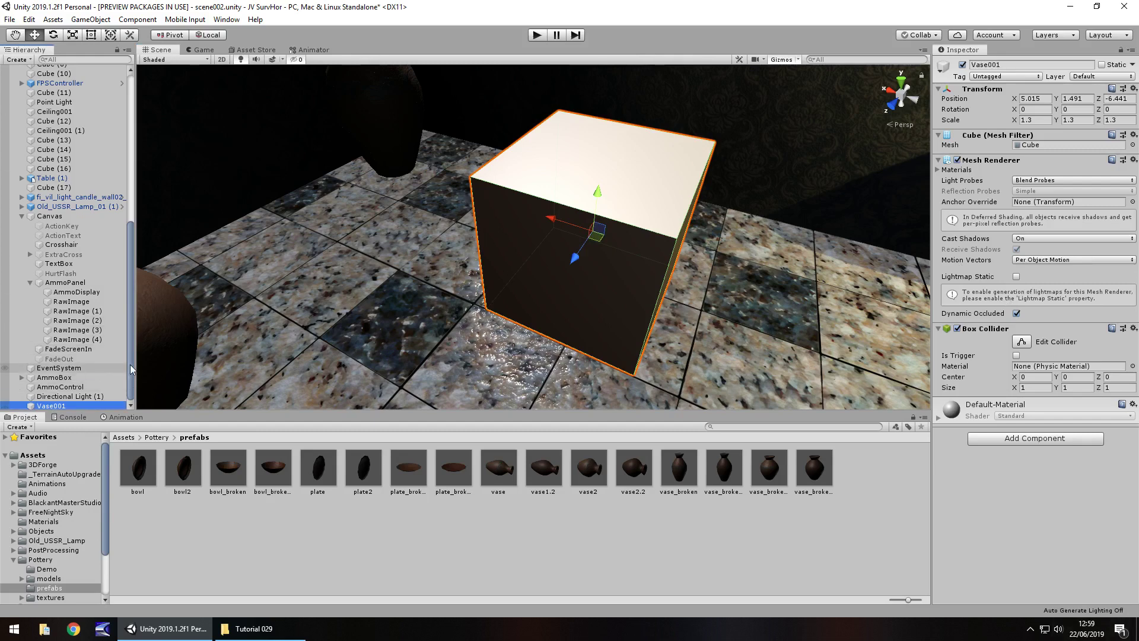
Parent vase1.2 and vase_broken2 under Vase001 in the Hierarchy
drag(131, 371, 131, 219)
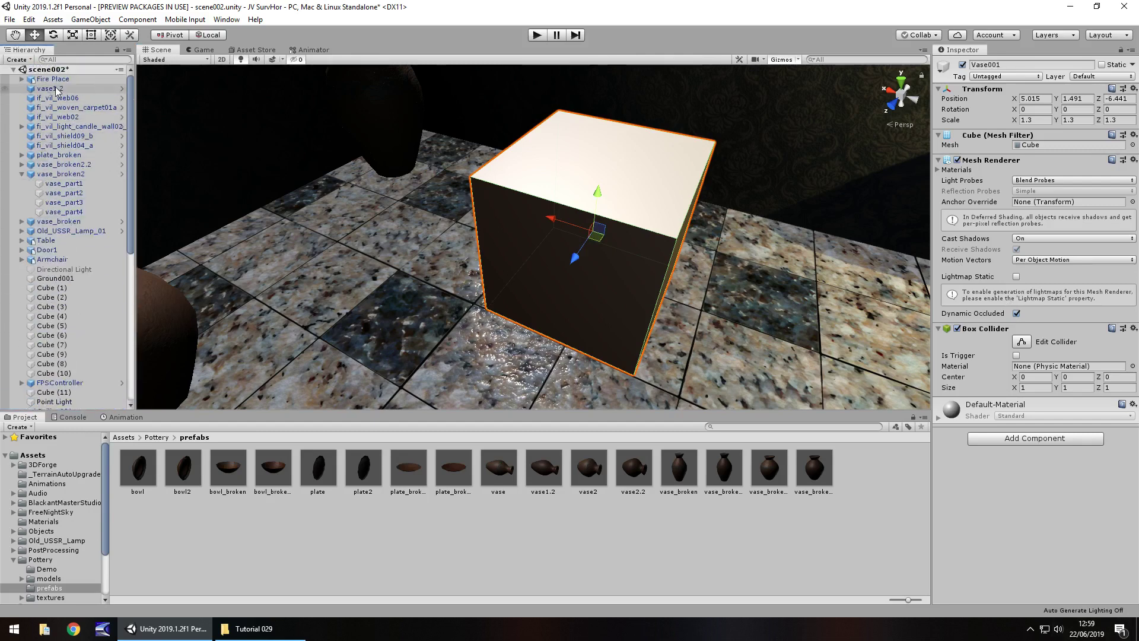
click(56, 89)
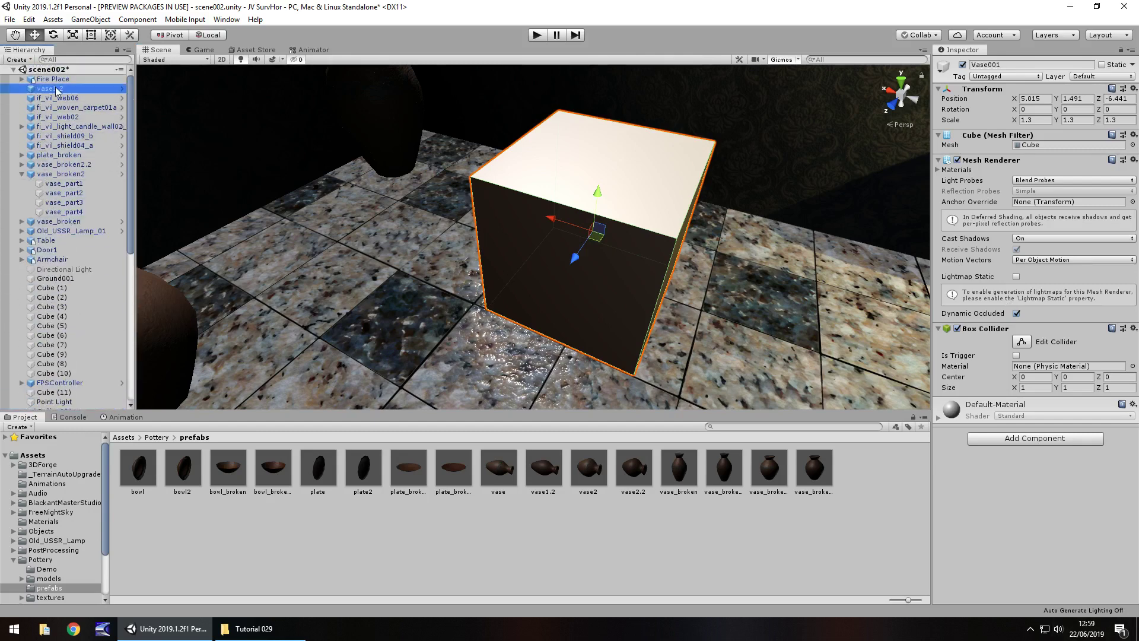
ctrl+click(73, 175)
click(22, 174)
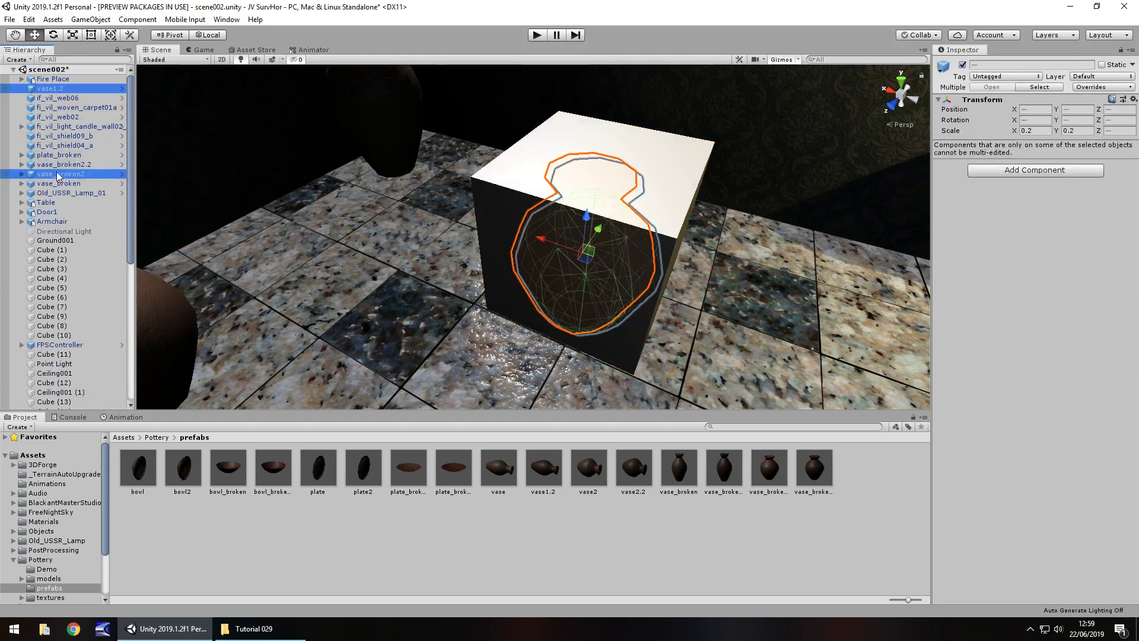
drag(59, 175, 52, 406)
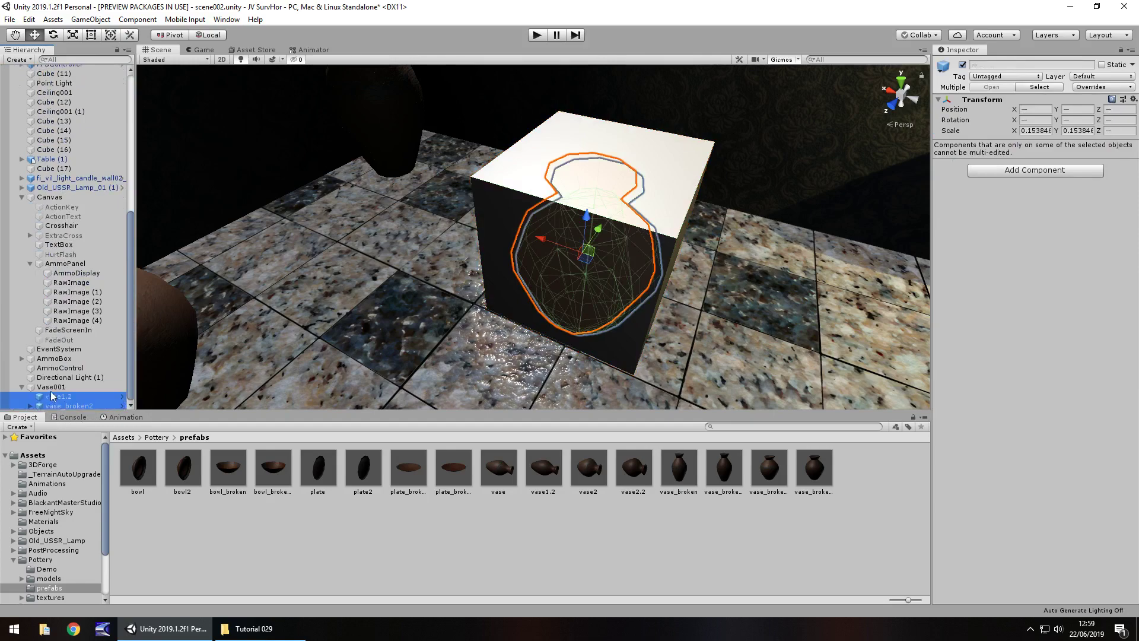
Hide Vase001's cube mesh and deactivate vase_broken2
click(53, 390)
click(957, 160)
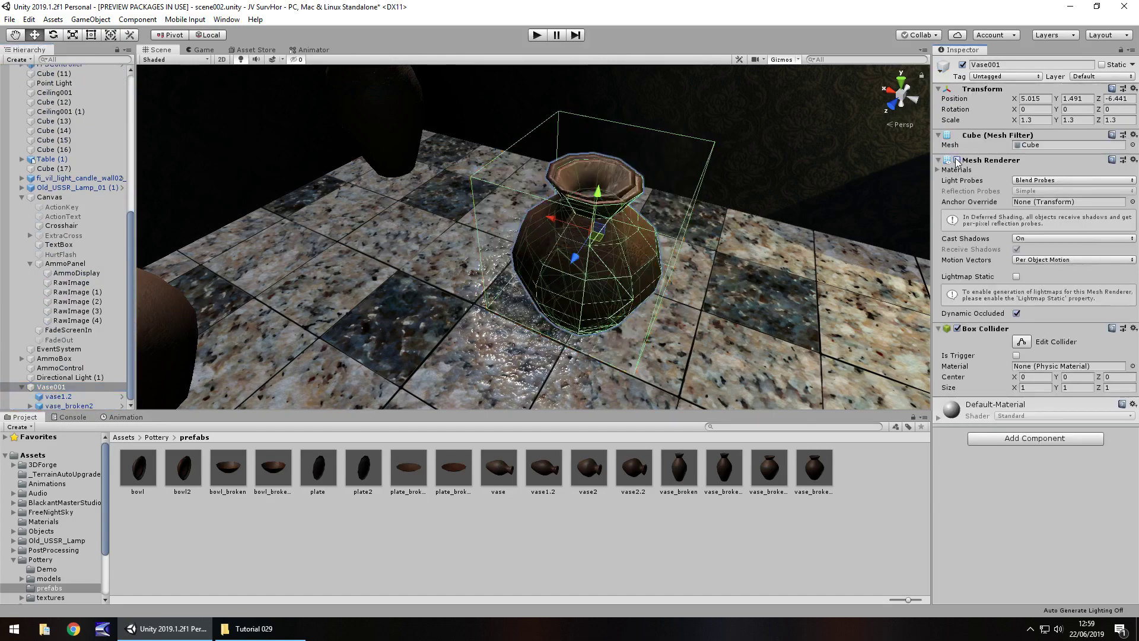
click(59, 406)
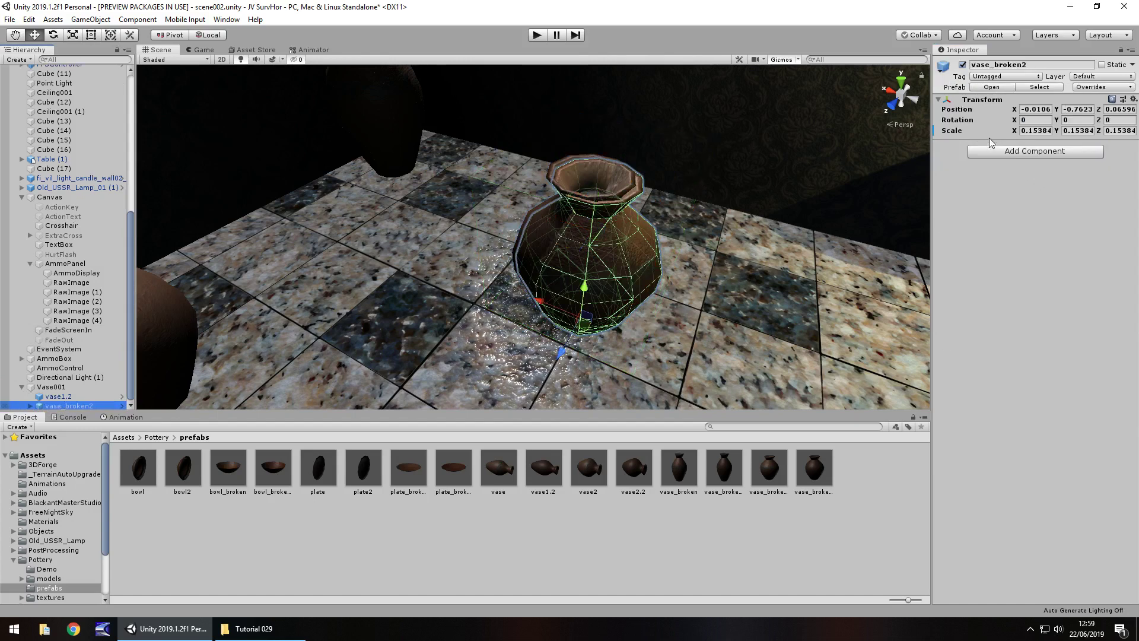
click(962, 64)
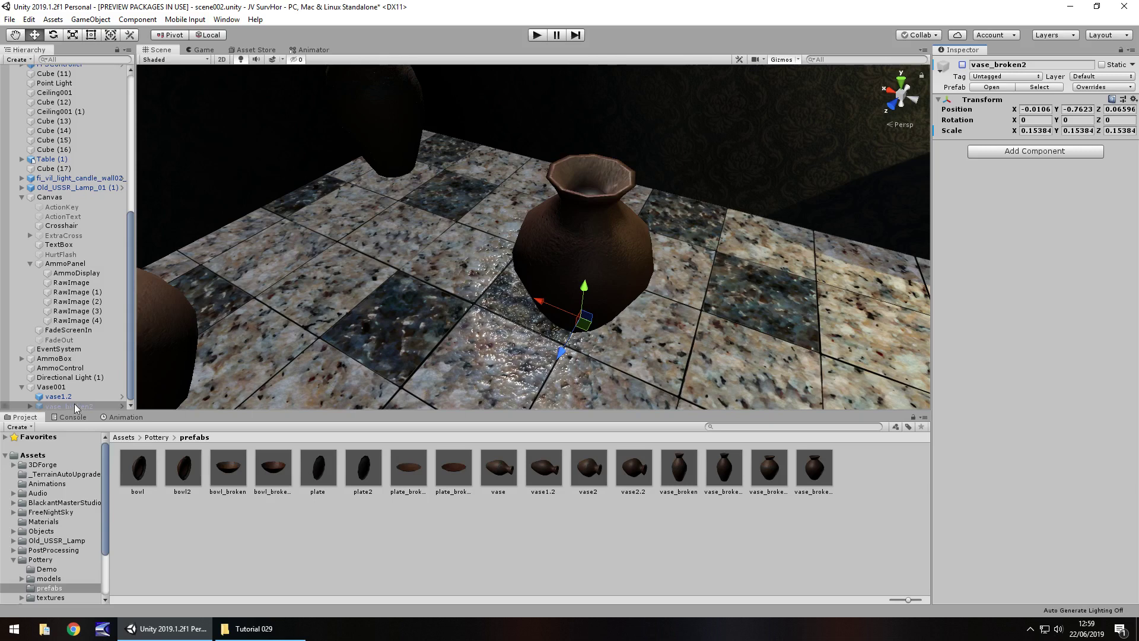
Add a child sphere under Vase001 and move it down to the vase's base
click(62, 386)
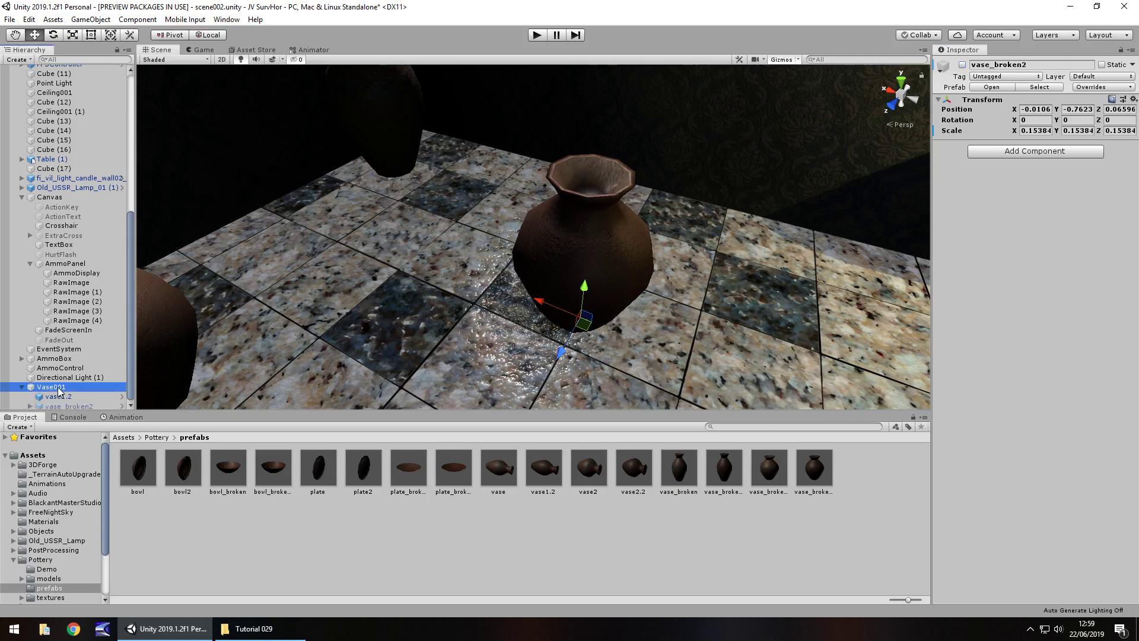
right_click(62, 387)
mouse_move(114, 508)
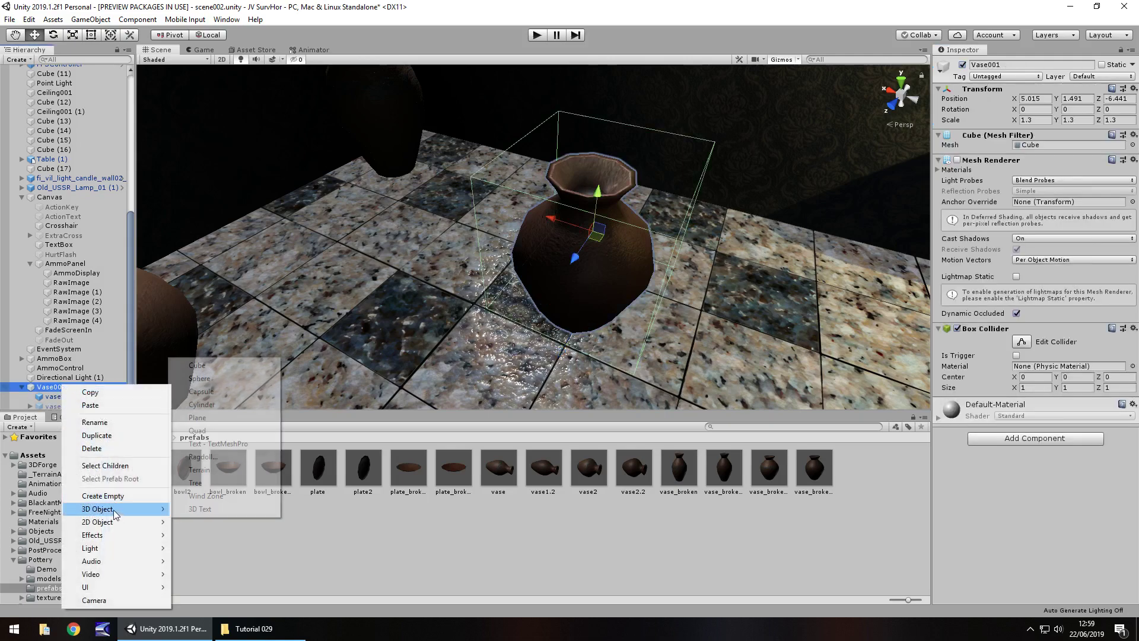
click(199, 378)
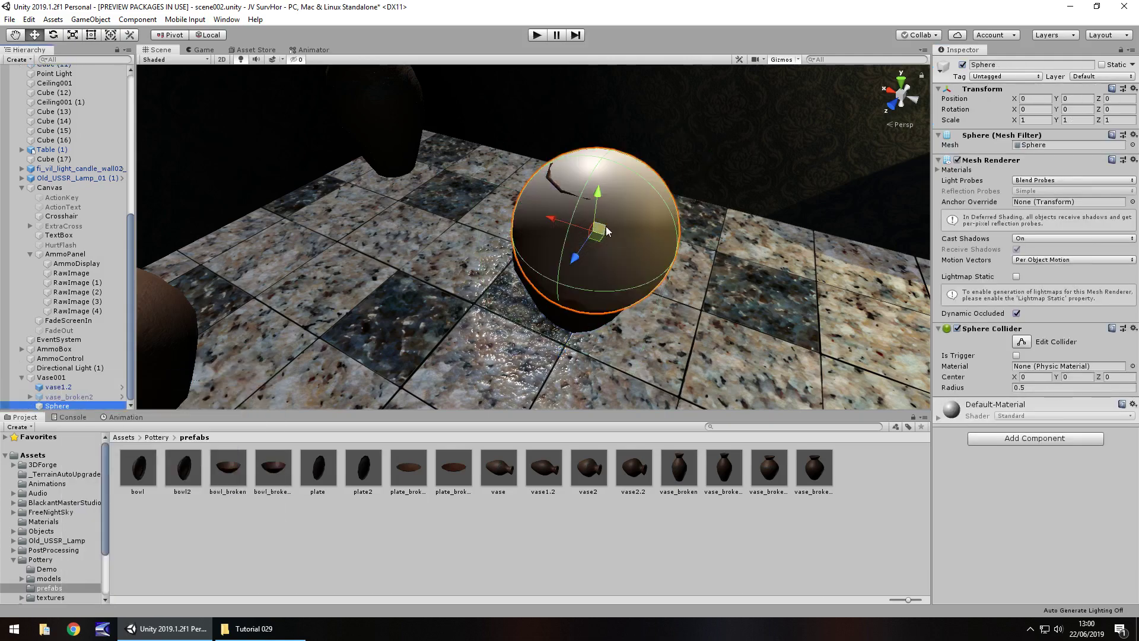
drag(591, 191, 591, 217)
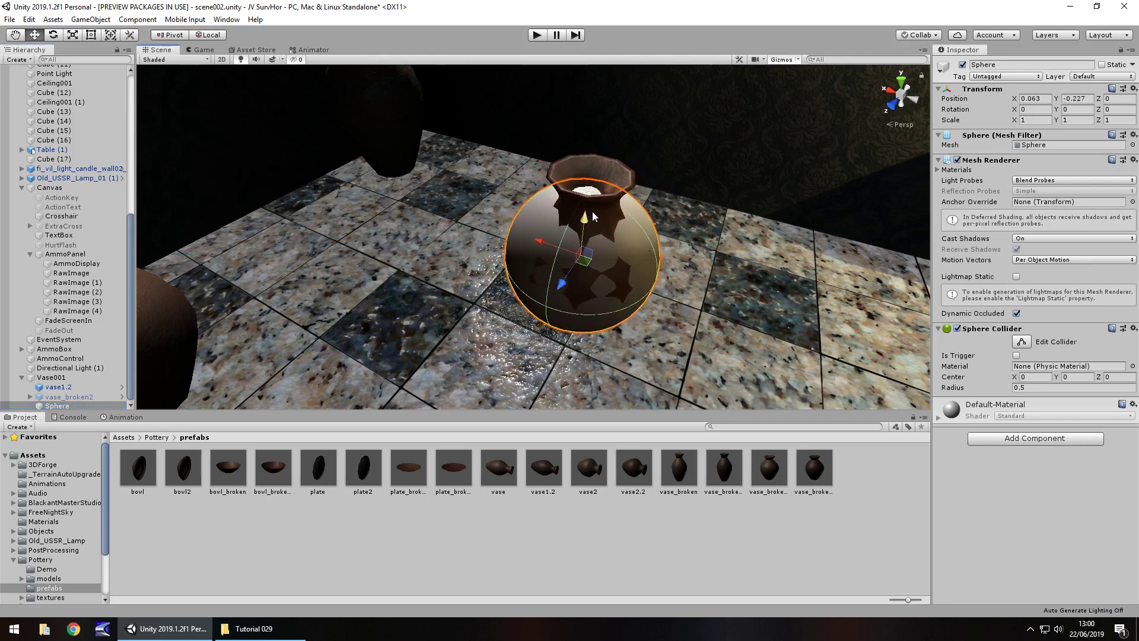
Hide the sphere's mesh, deactivate it, and rename it ExplodeEffect
click(957, 159)
click(962, 64)
click(68, 407)
click(68, 406)
text(#E)
key(BackSpace)
key(BackSpace)
text(Expl)
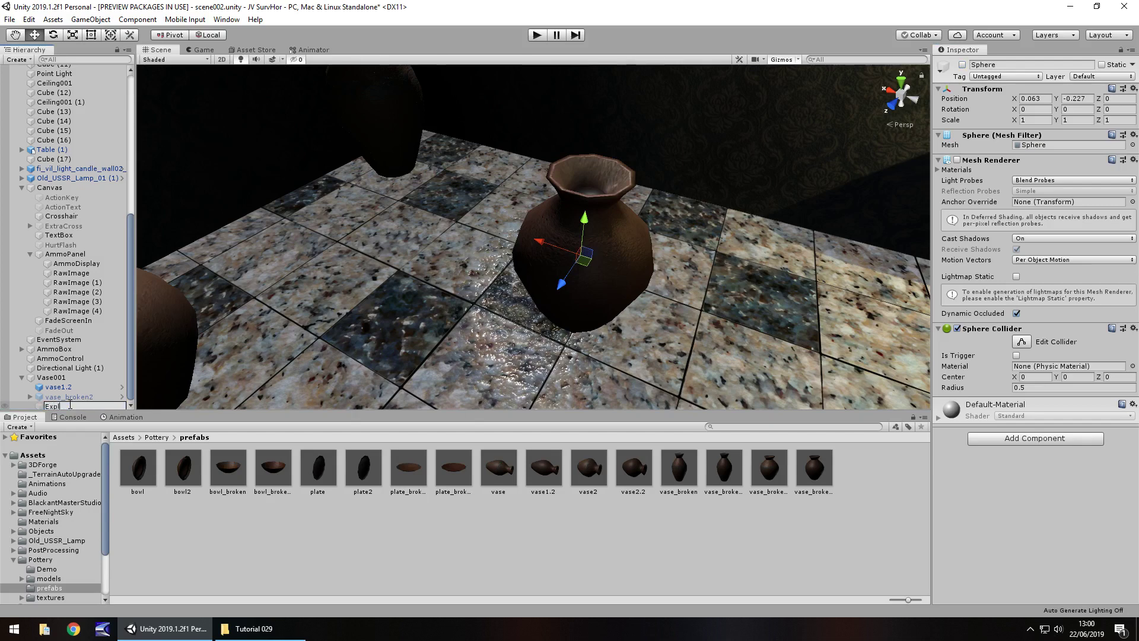
text(odeEffect)
key(Return)
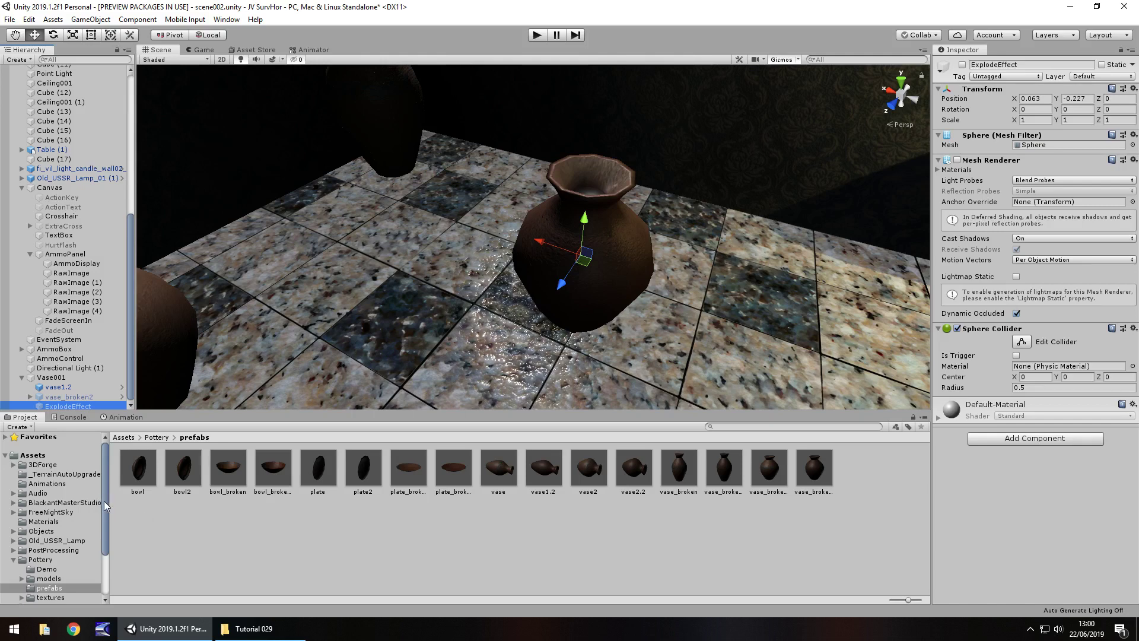
Browse the Scripts folder's ZombieAI and ZombieDeath scripts, then open ZombieDeath in Visual Studio
drag(108, 504, 107, 546)
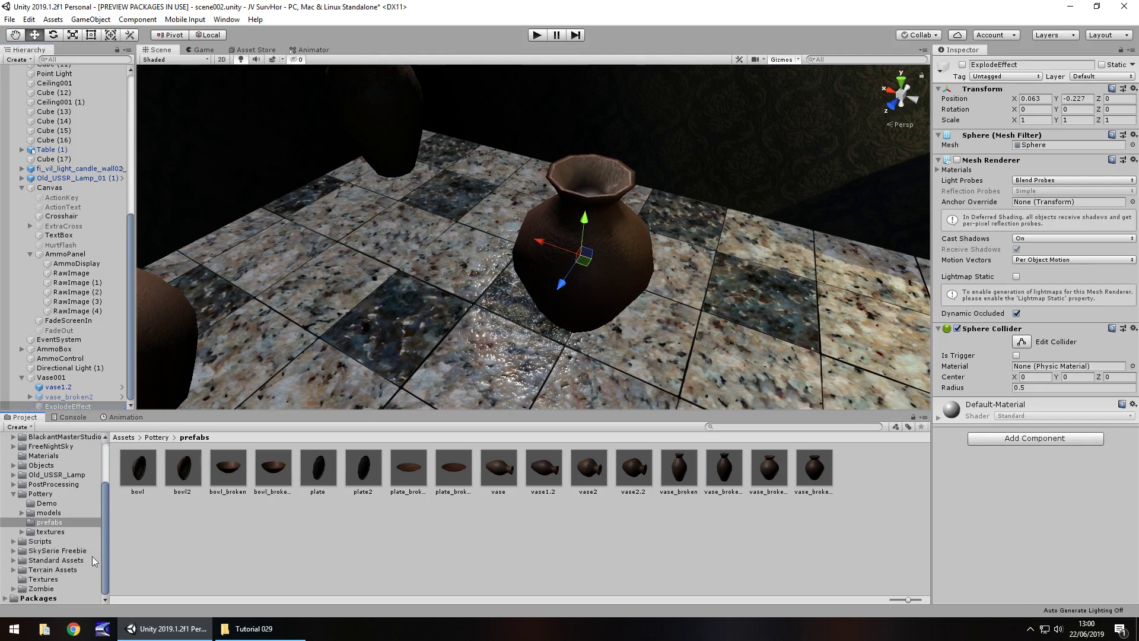
click(25, 544)
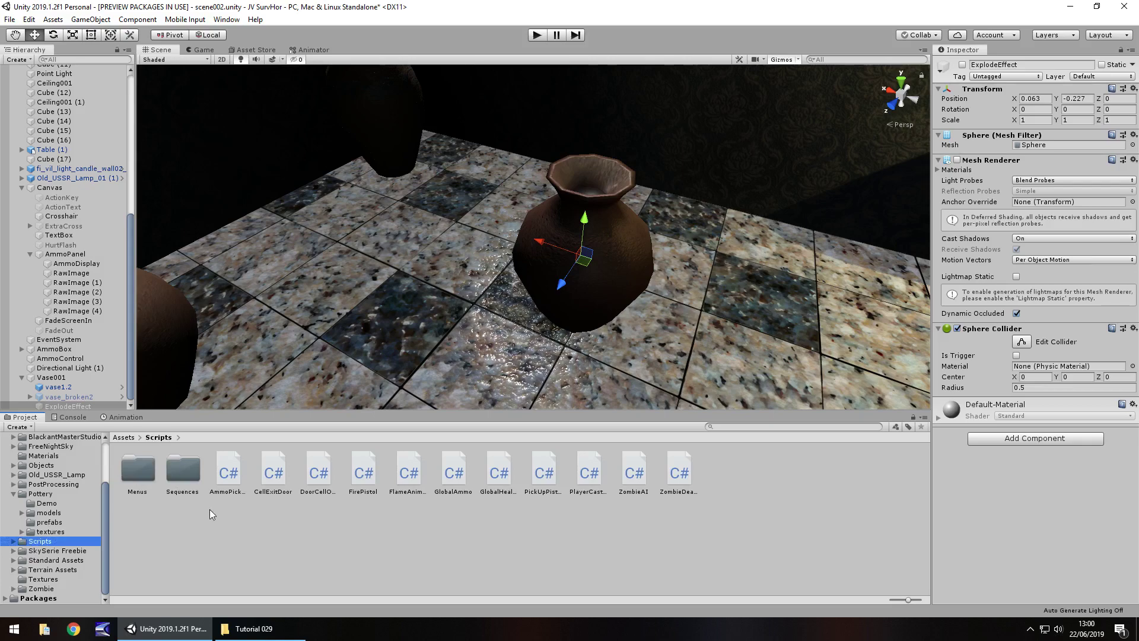
click(641, 471)
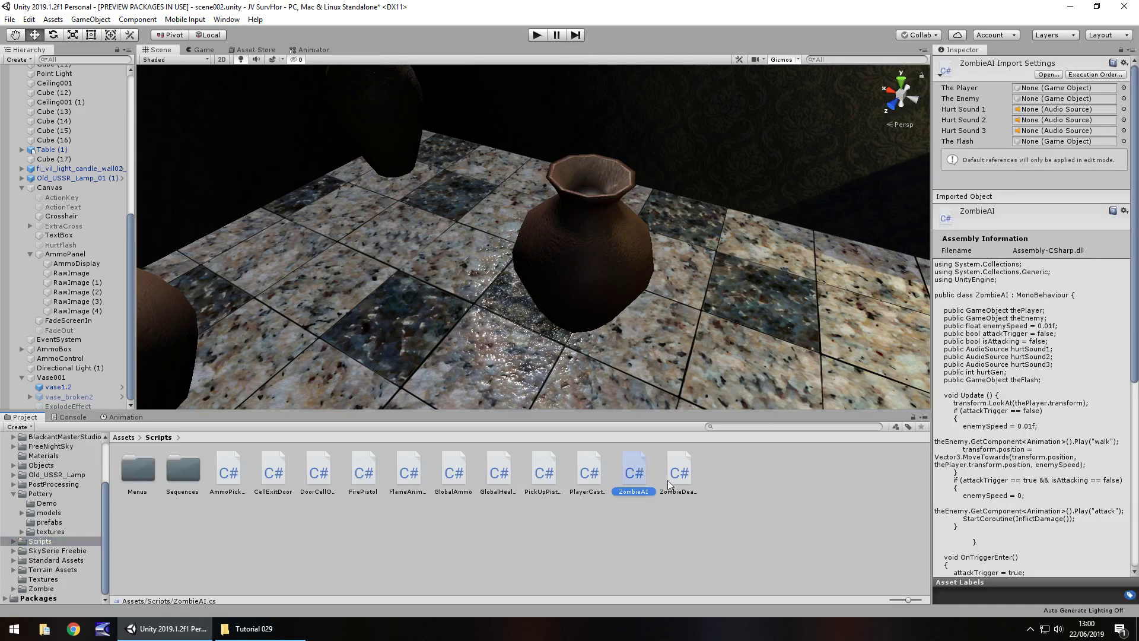
click(678, 474)
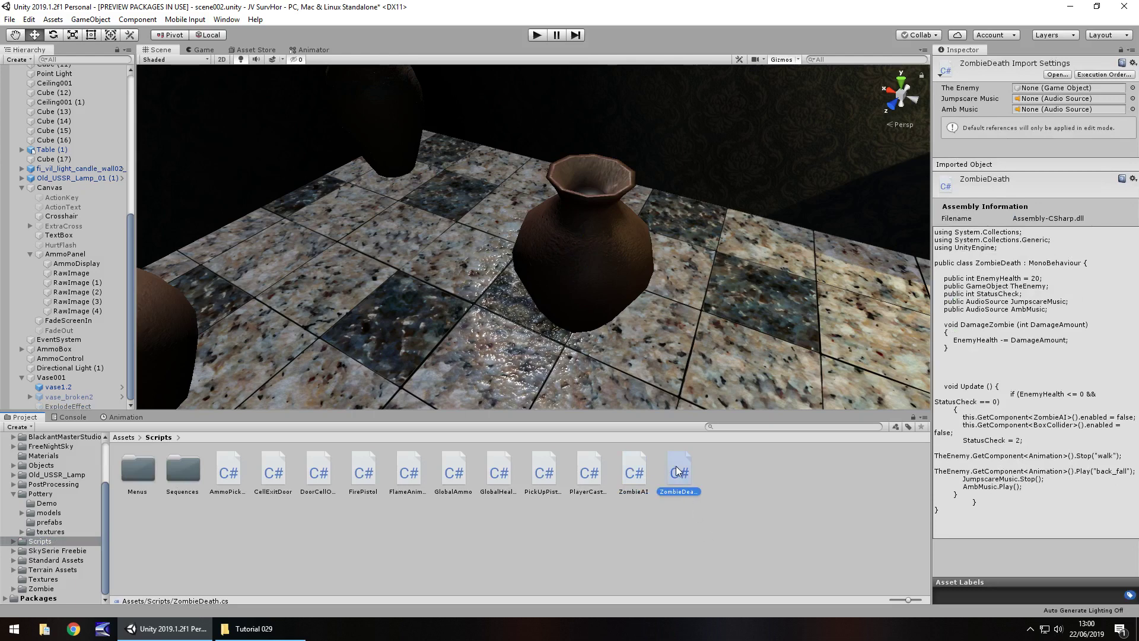
double_click(676, 465)
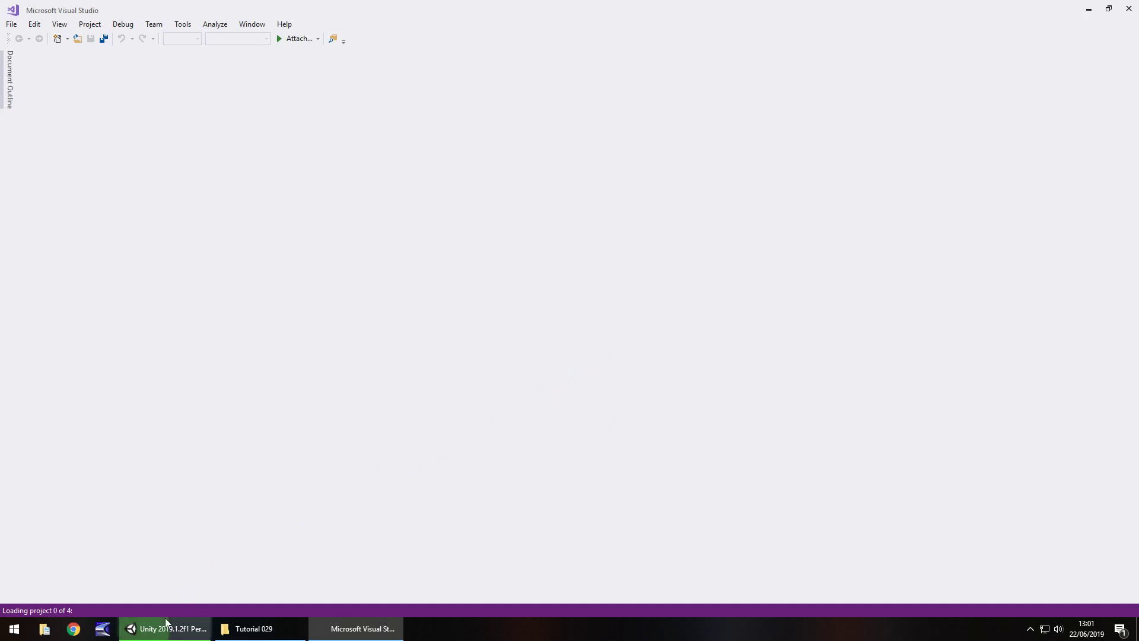
Select the DamageZombie method (lines 13–16) in ZombieDeath.cs once it loads
mouse_move(167, 633)
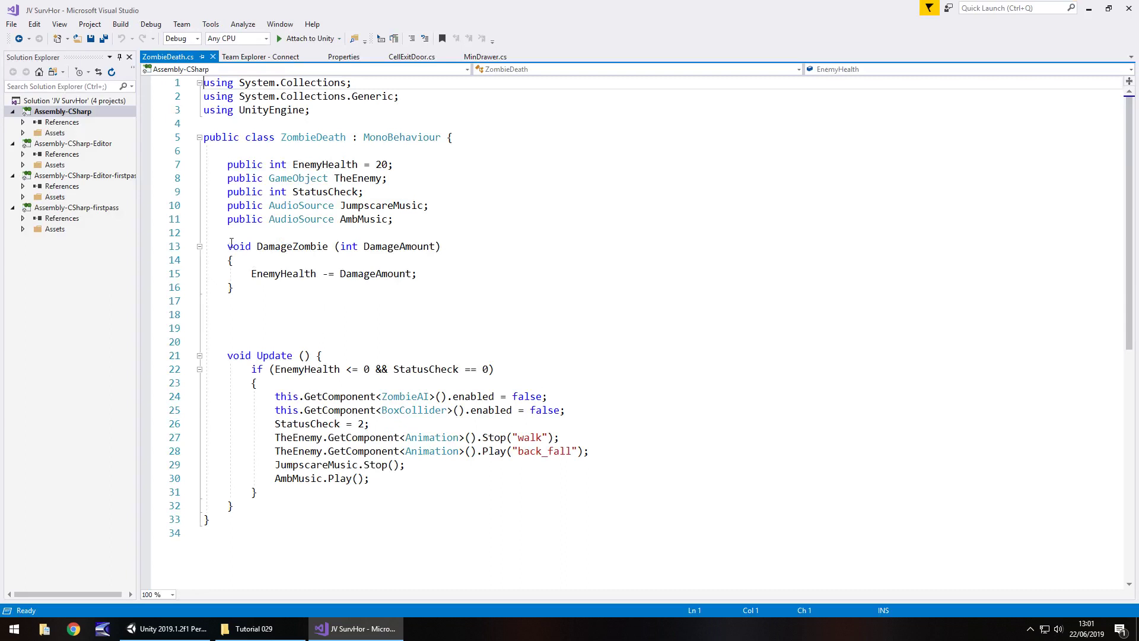
drag(229, 246, 248, 286)
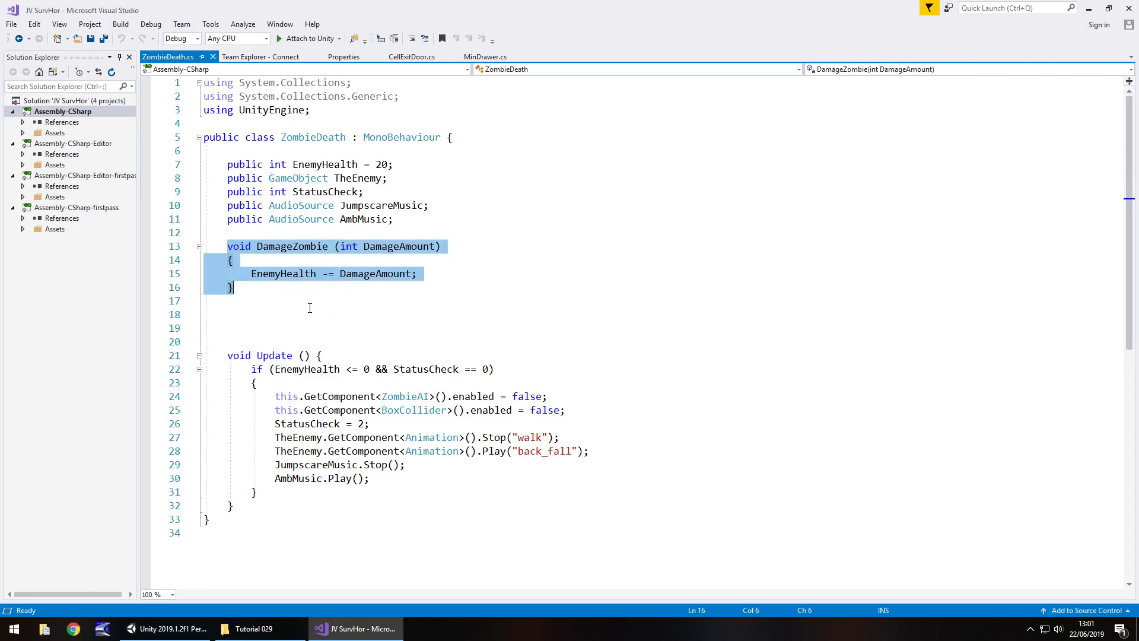
Back in Unity, create a folder named Environment inside Scripts
key(alt+Tab)
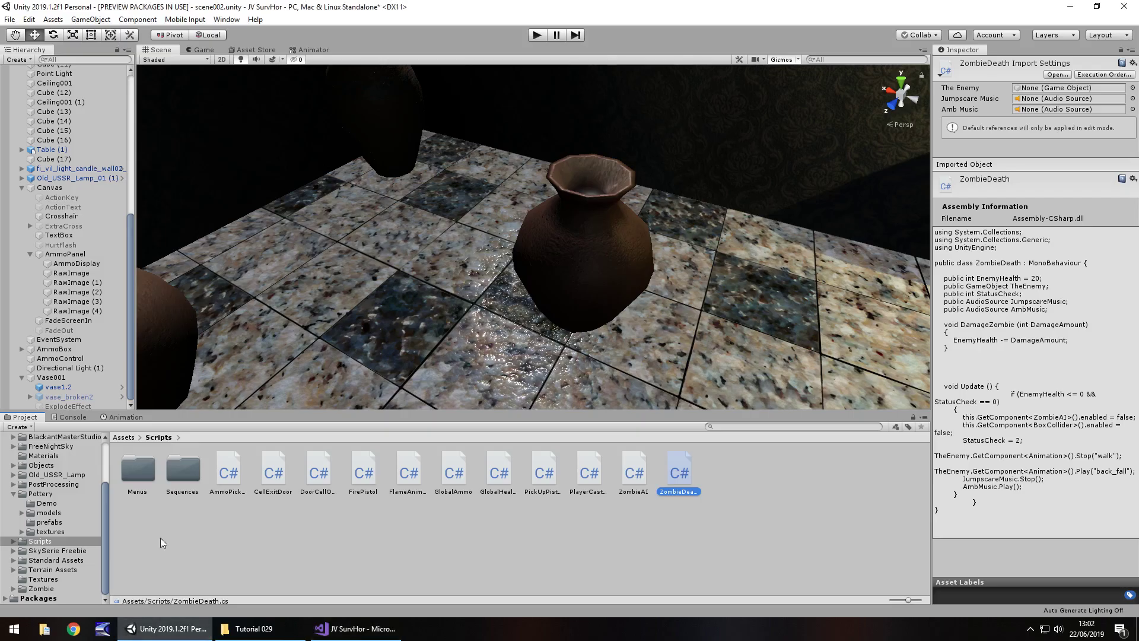
right_click(204, 518)
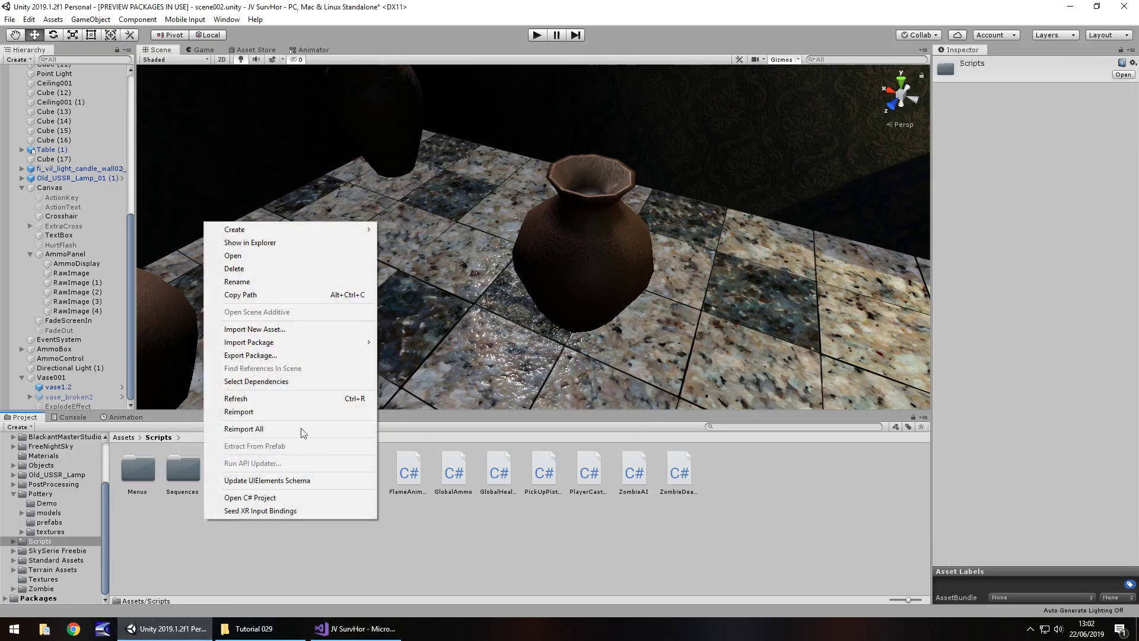
mouse_move(285, 233)
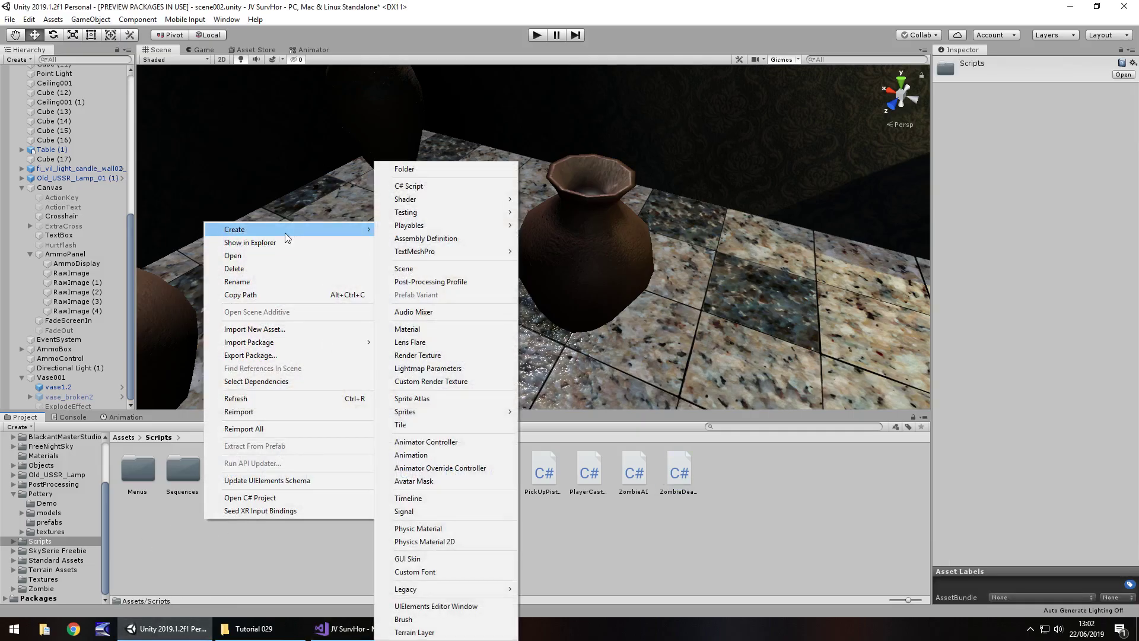
click(429, 169)
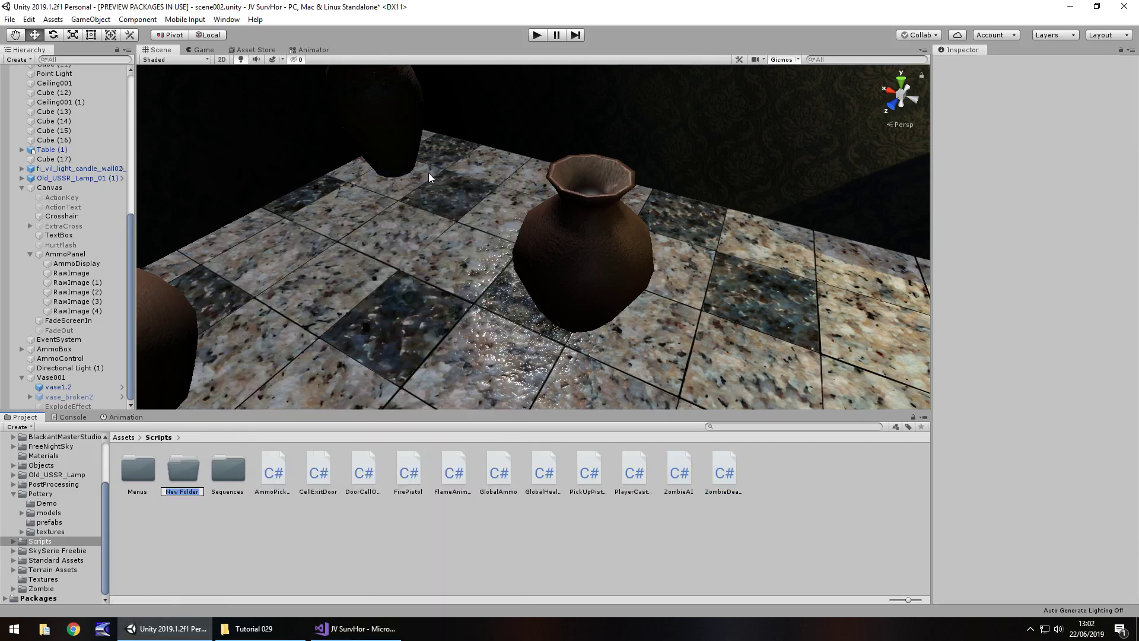
text(Environment)
key(Return)
key(Return)
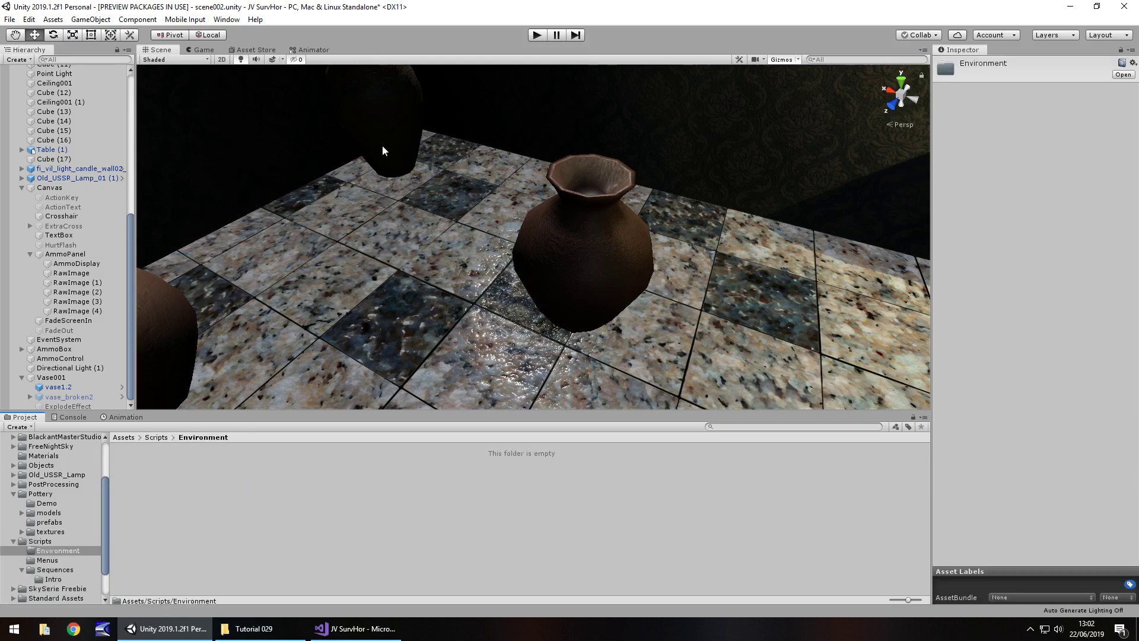
Create a C# script named VaseBreak inside the Environment folder
right_click(207, 498)
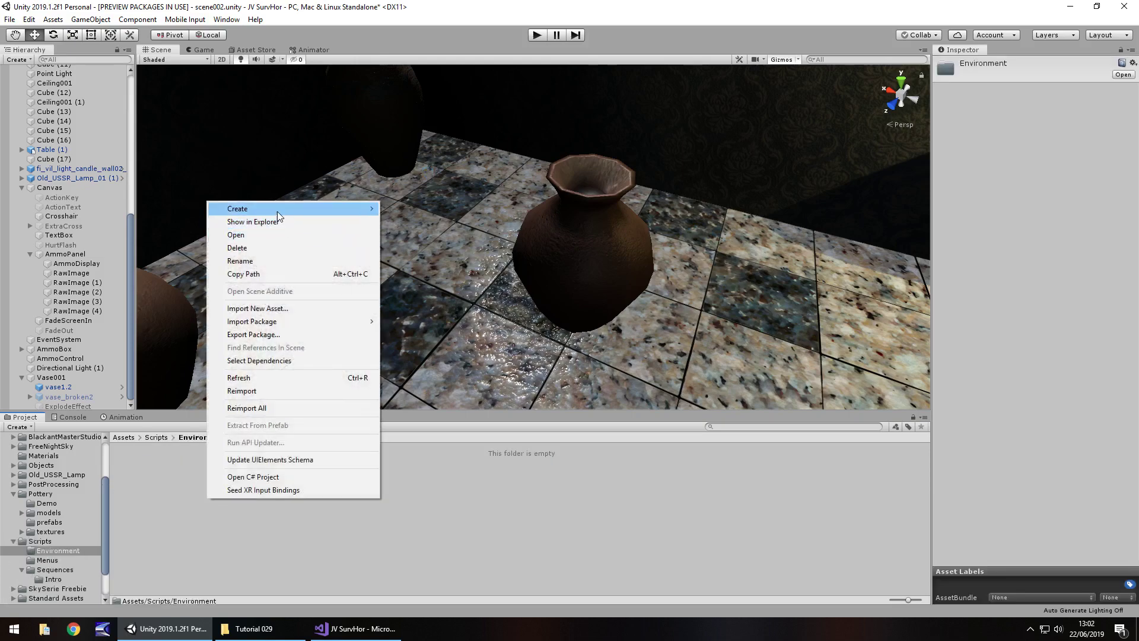
mouse_move(277, 210)
click(432, 186)
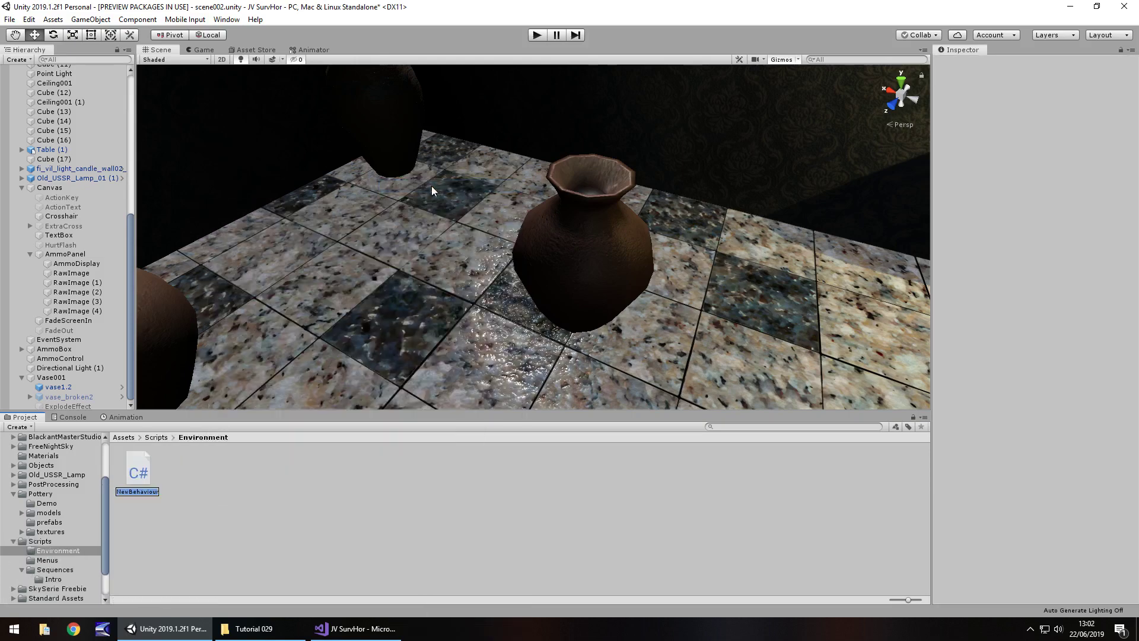
text(VaseBreak)
key(Return)
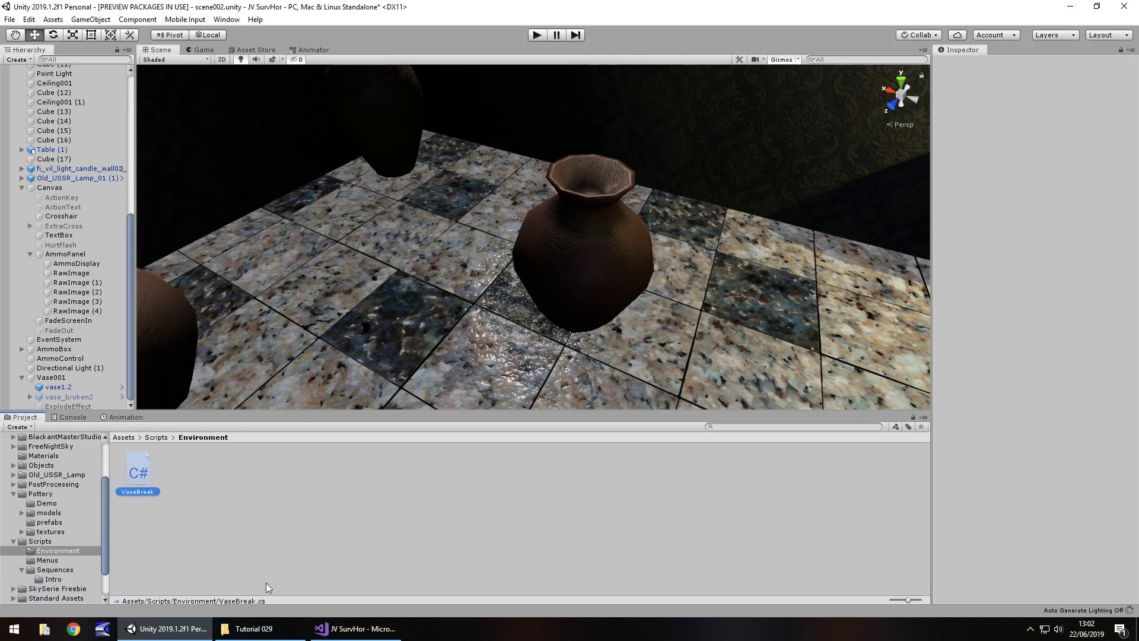
Replace VaseBreak's template Start and Update methods with DamageZombie copied from ZombieDeath.cs
click(367, 631)
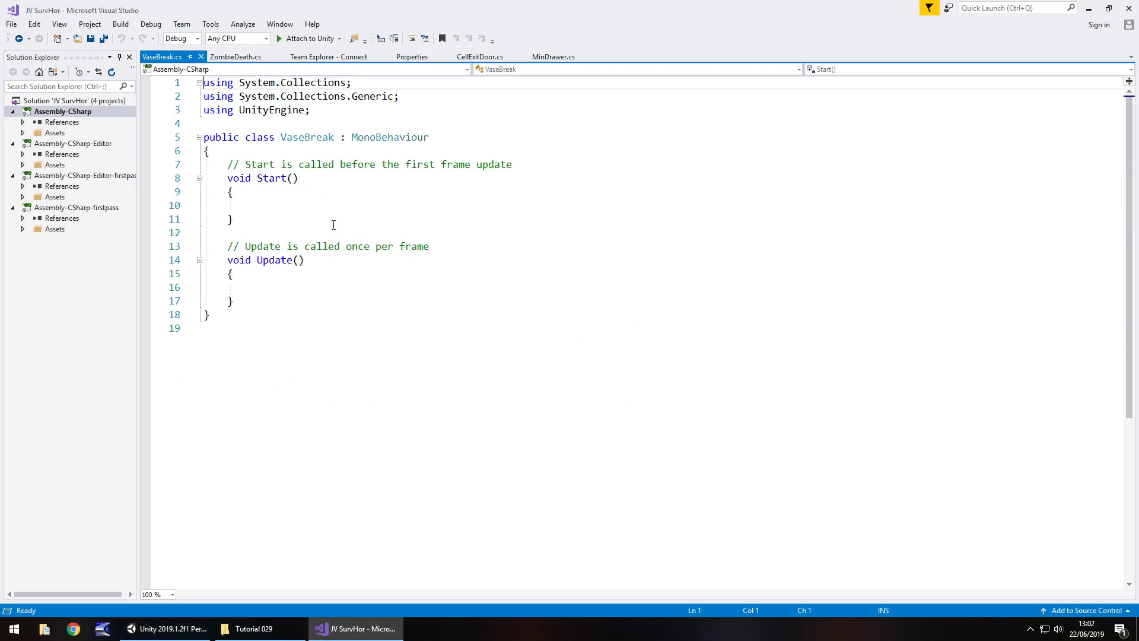
click(236, 57)
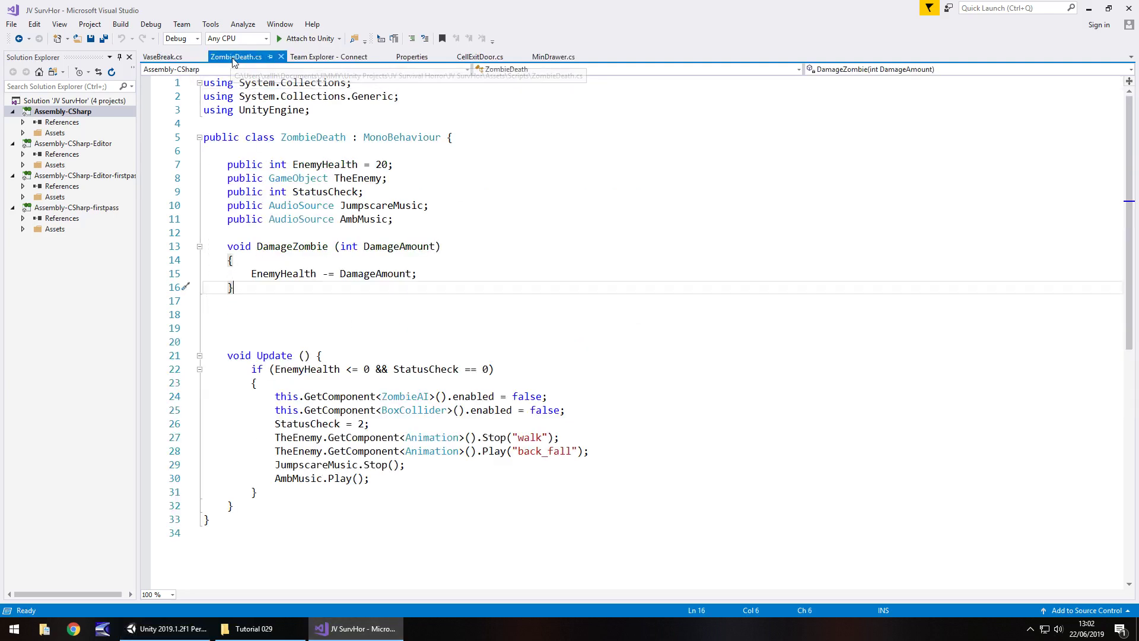
drag(227, 246, 247, 282)
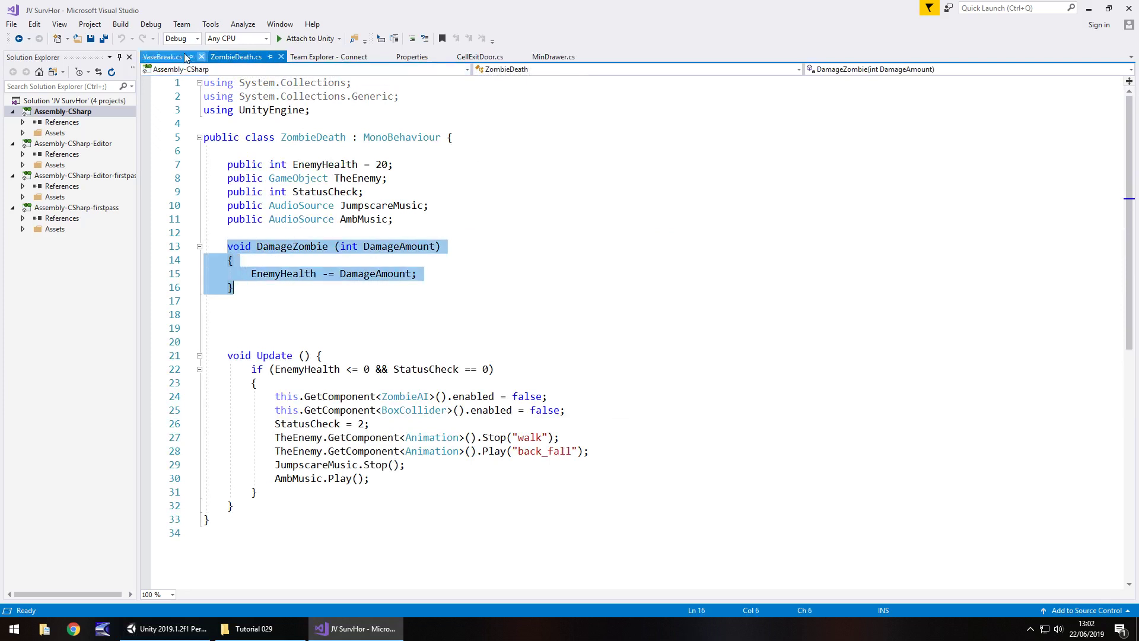
click(160, 58)
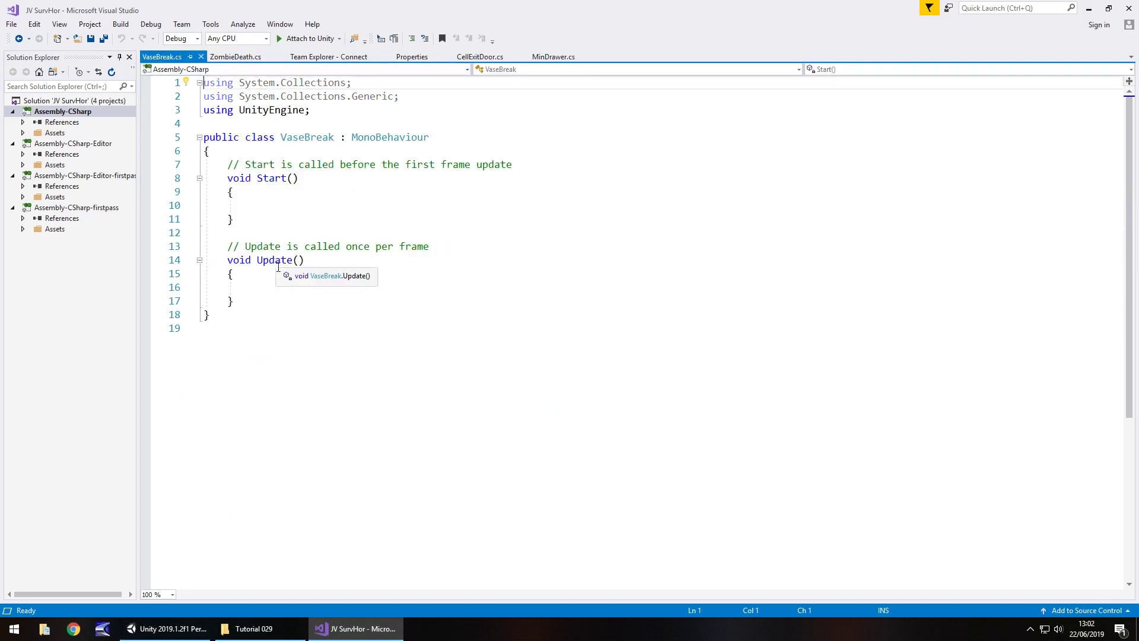
drag(244, 306, 227, 164)
key(BackSpace)
key(Return)
key(Return)
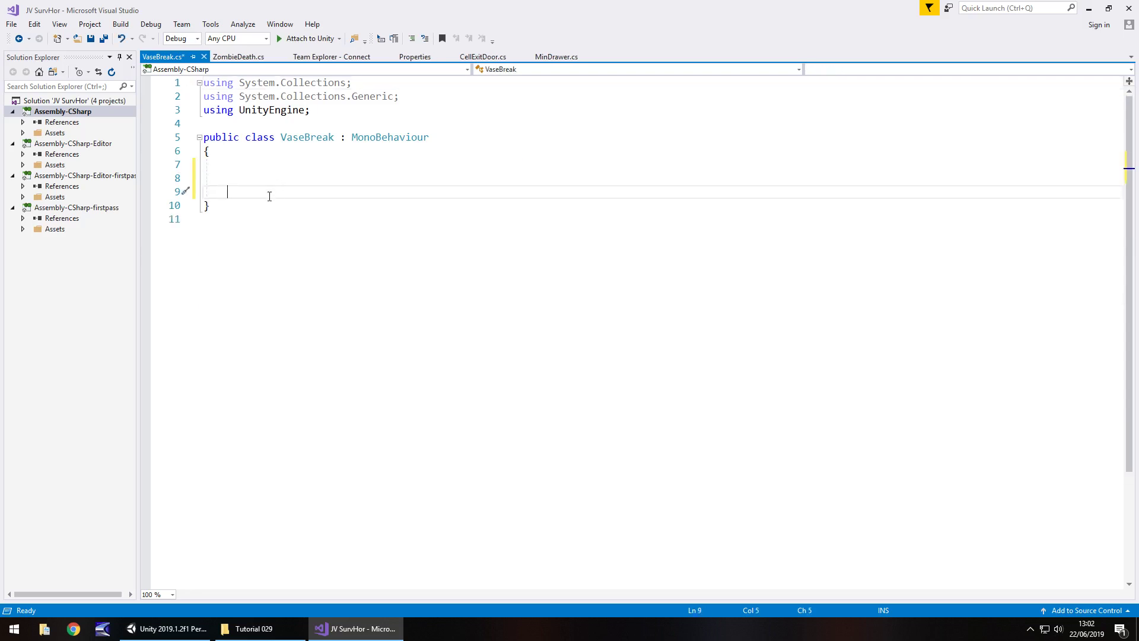
text(void DamageZombie(int DamageAmount) {     EnemyHealth -= DamageAmount; })
key(Return)
Declare public GameObject fields fakeVase, brokenVase and sphereObject above the method
click(280, 164)
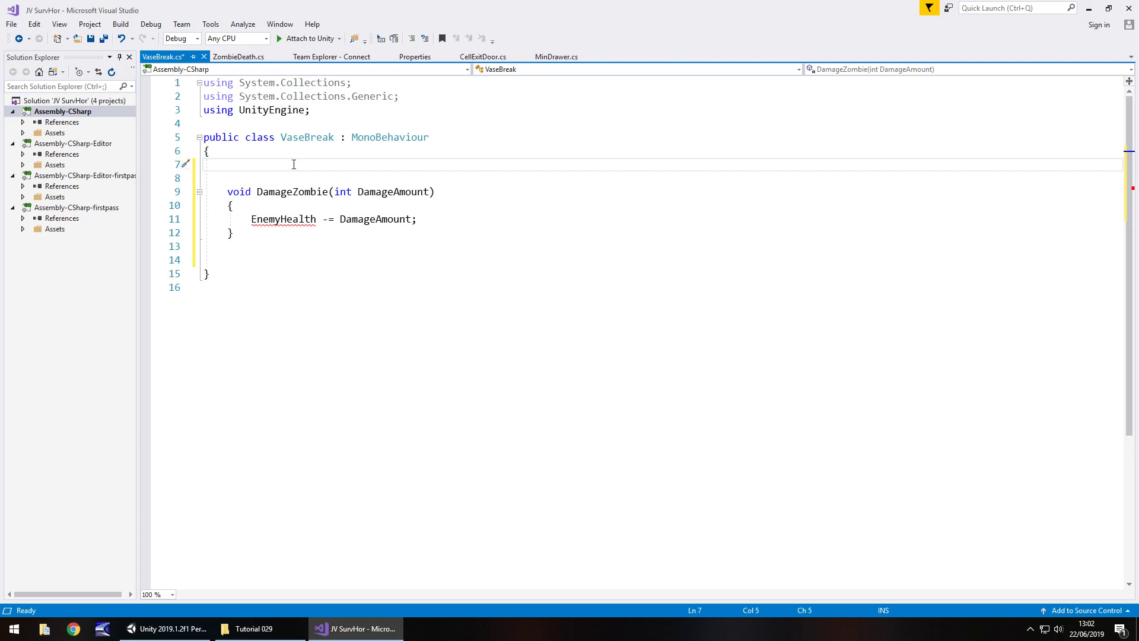
text(public Game)
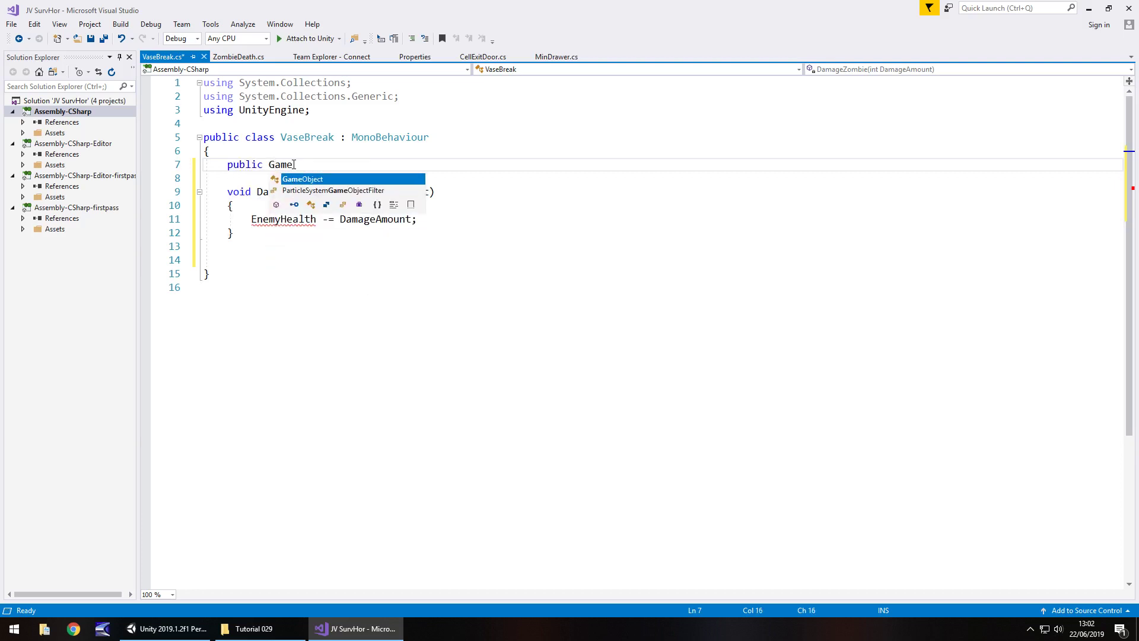
key(Tab)
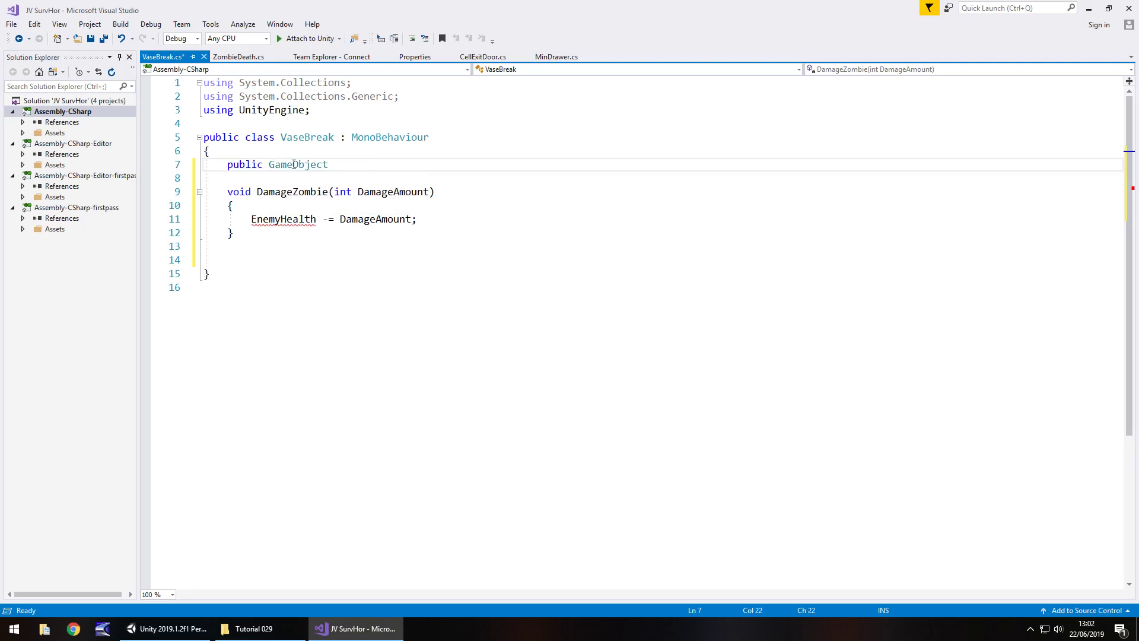
text(fakeVase)
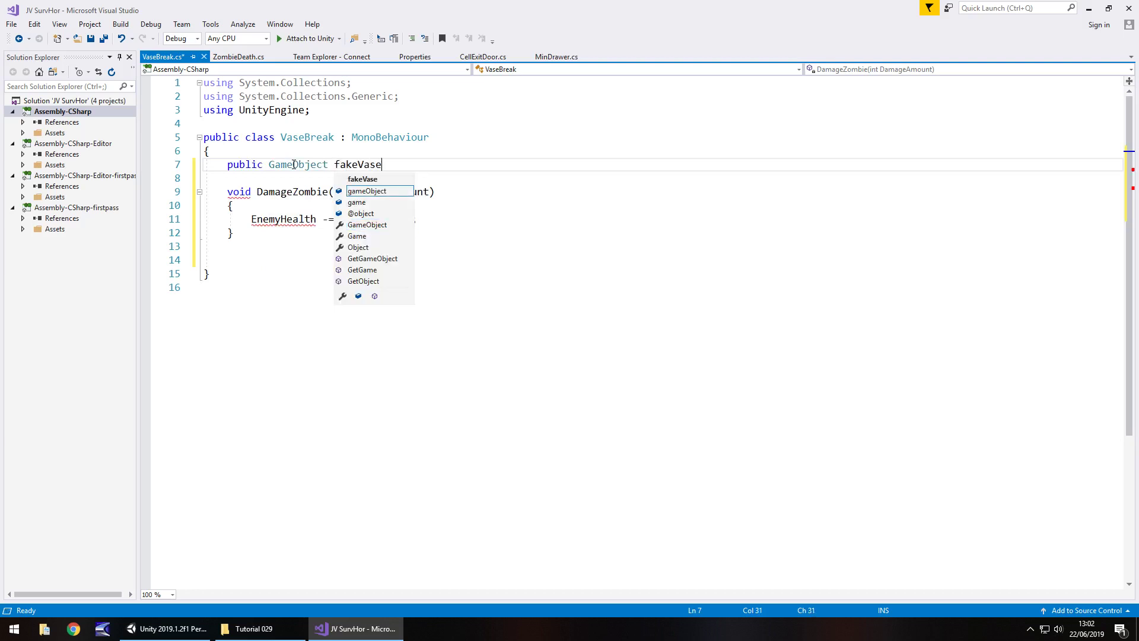
text(;)
key(Return)
text(publ)
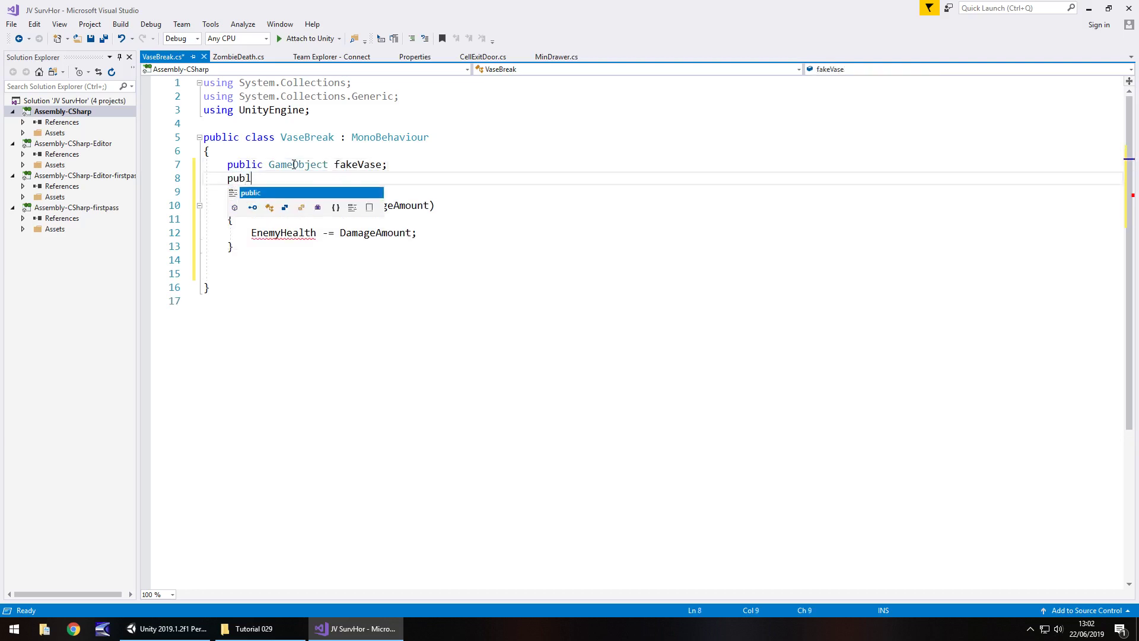
text(ic)
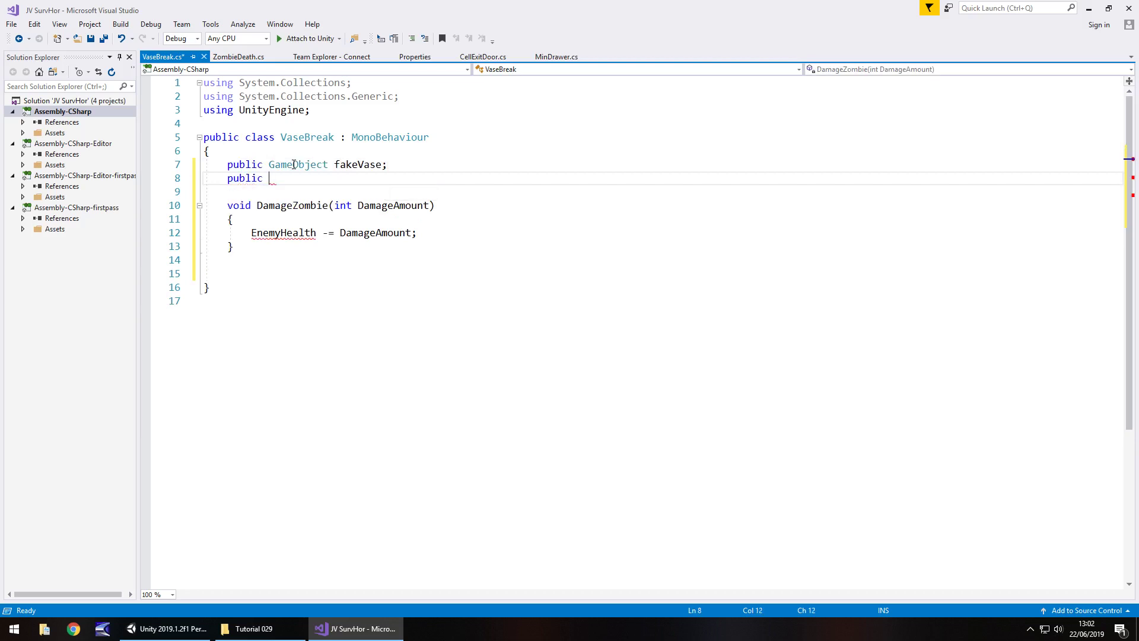
key(Return)
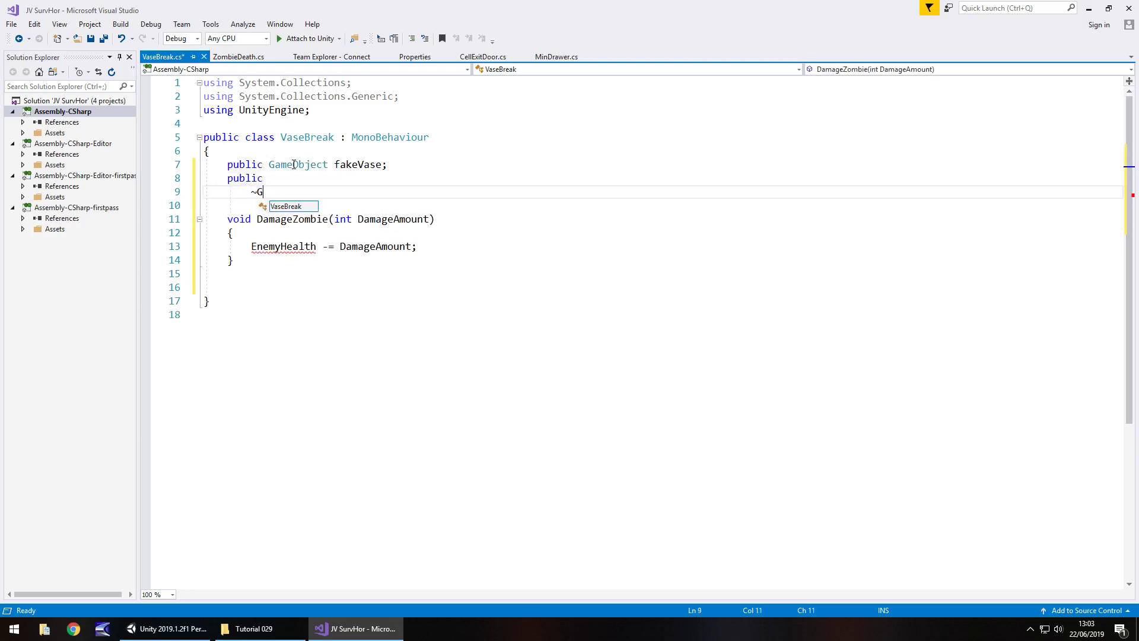
key(BackSpace)
key(BackSpace)
key(BackSpace)
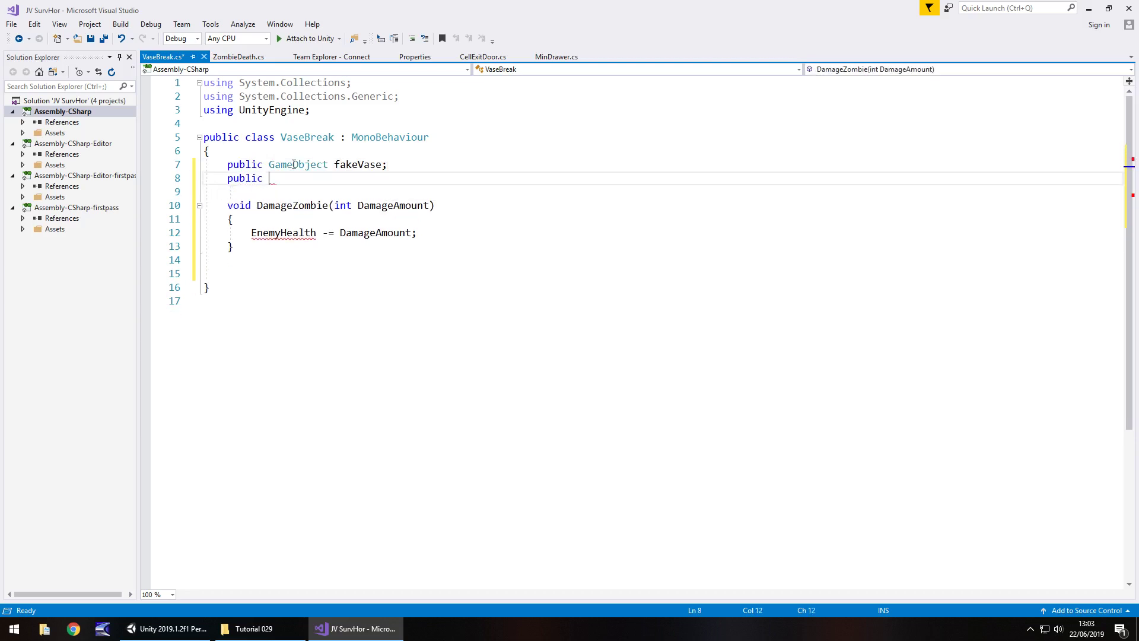
text(GameObject brokenVase;)
key(Return)
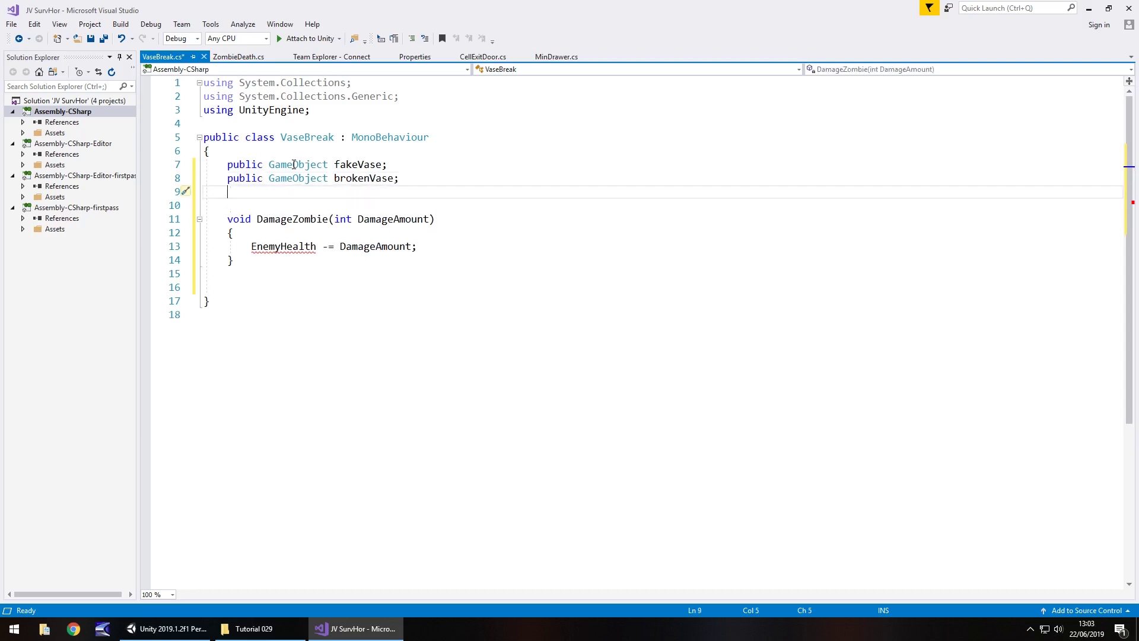
text(public Game)
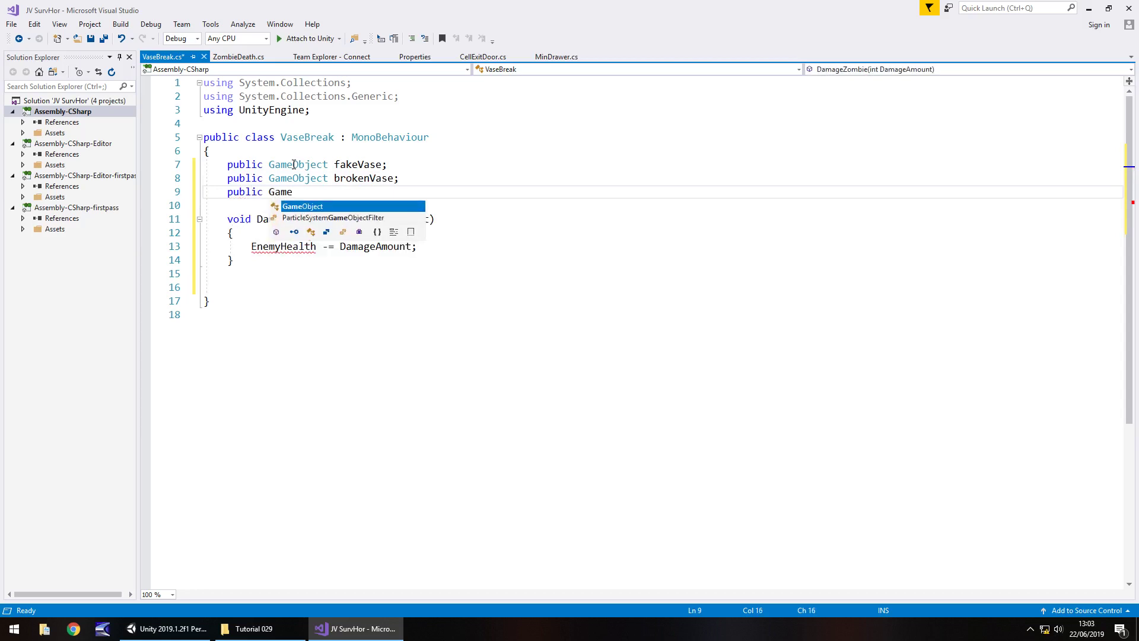
text(Object sphereObje)
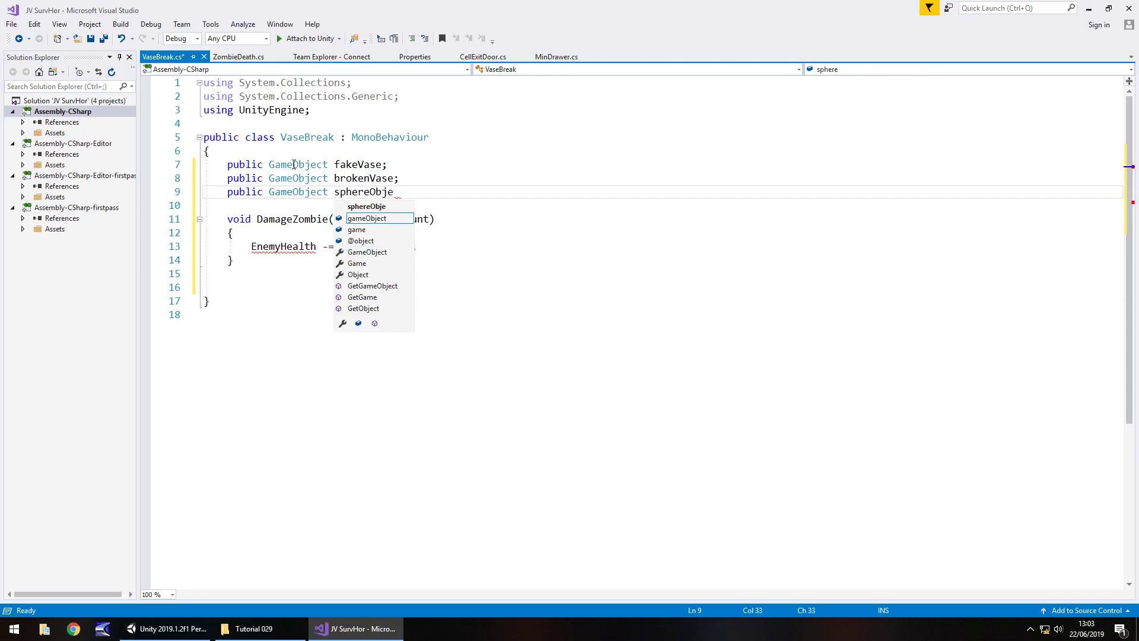
text(ct;)
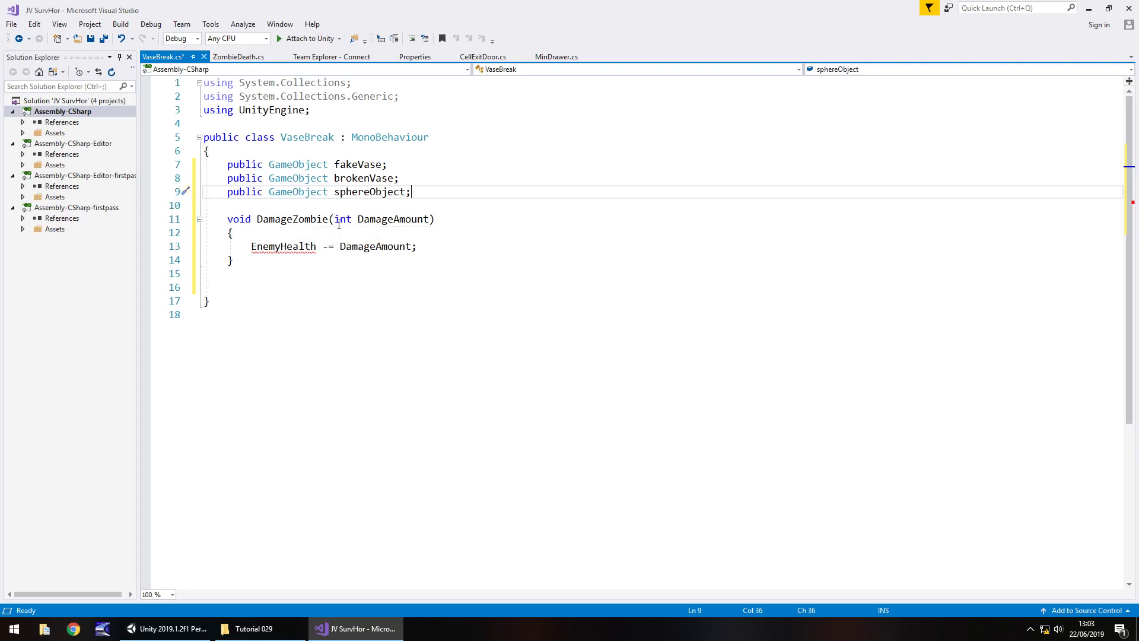
drag(339, 224, 428, 221)
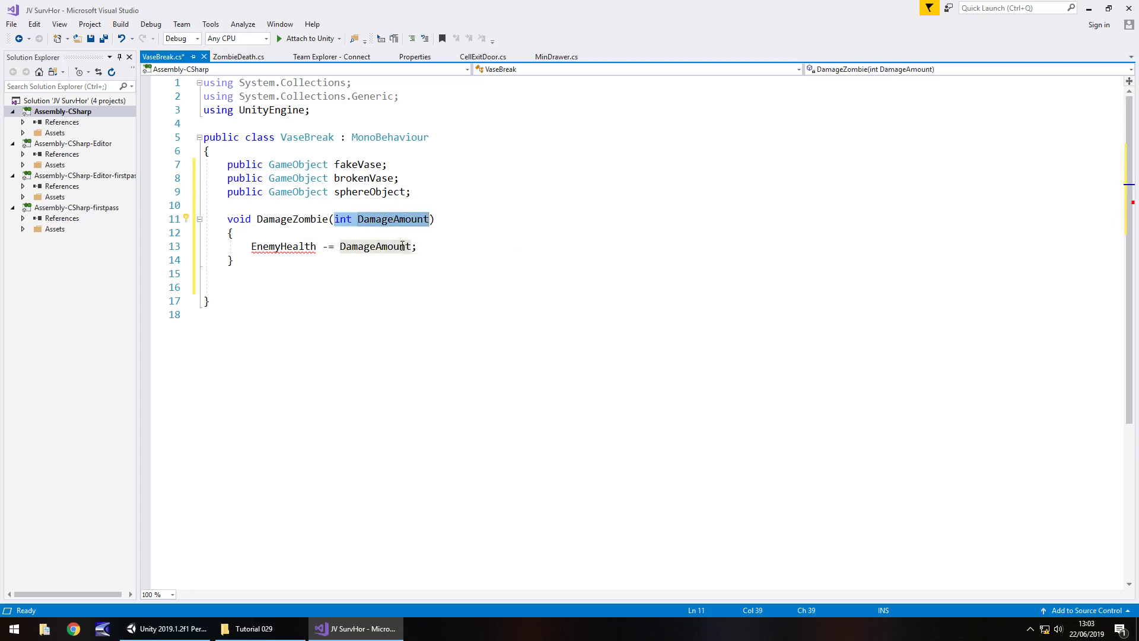
drag(425, 247, 256, 253)
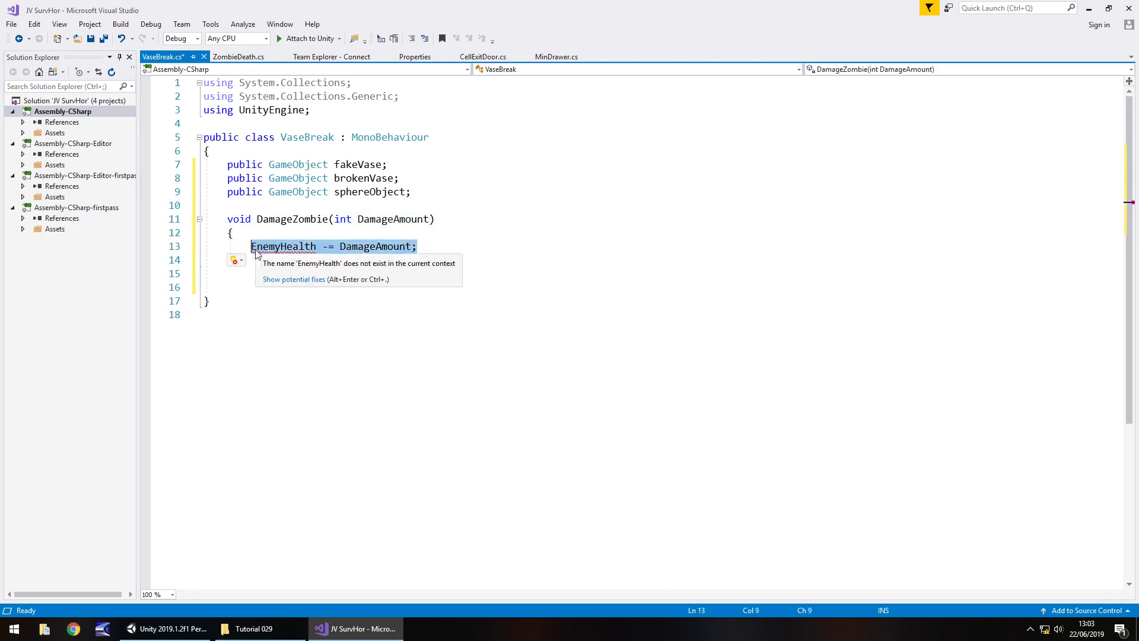
Replace the EnemyHealth damage line in DamageZombie with StartCoroutine(BreakVase());
key(Delete)
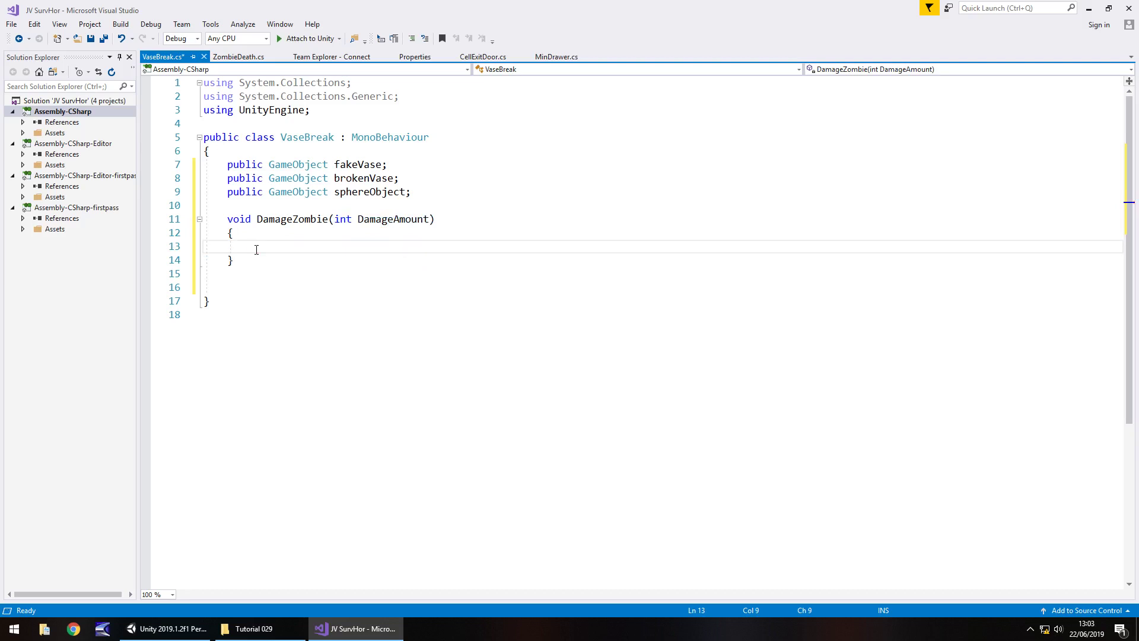
text(StartCoroutine()
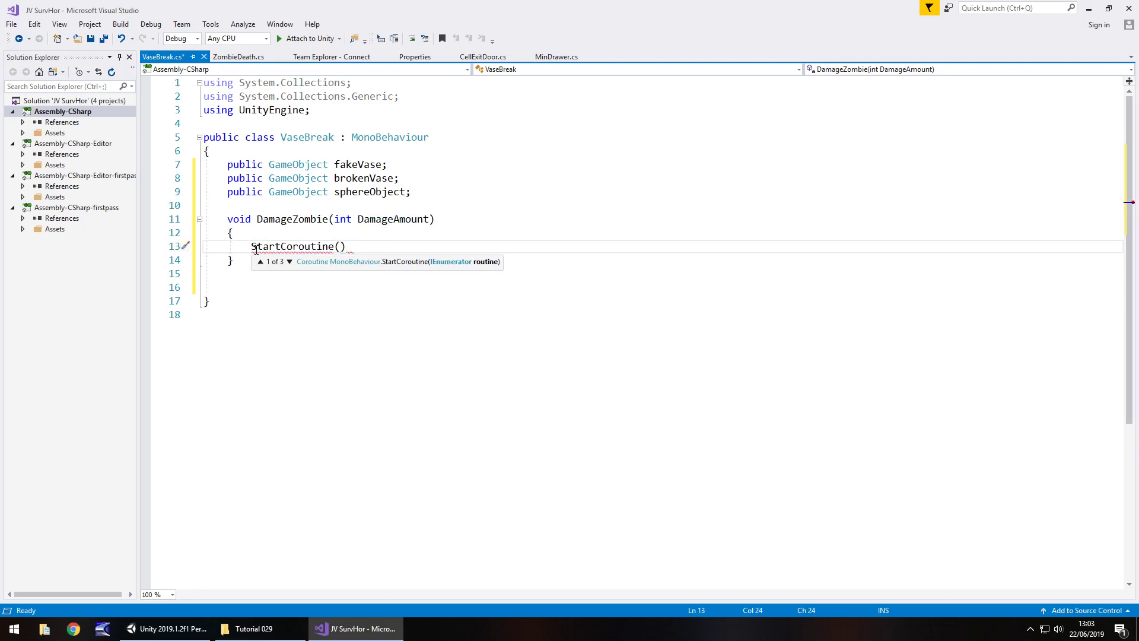
text(BreakVase)
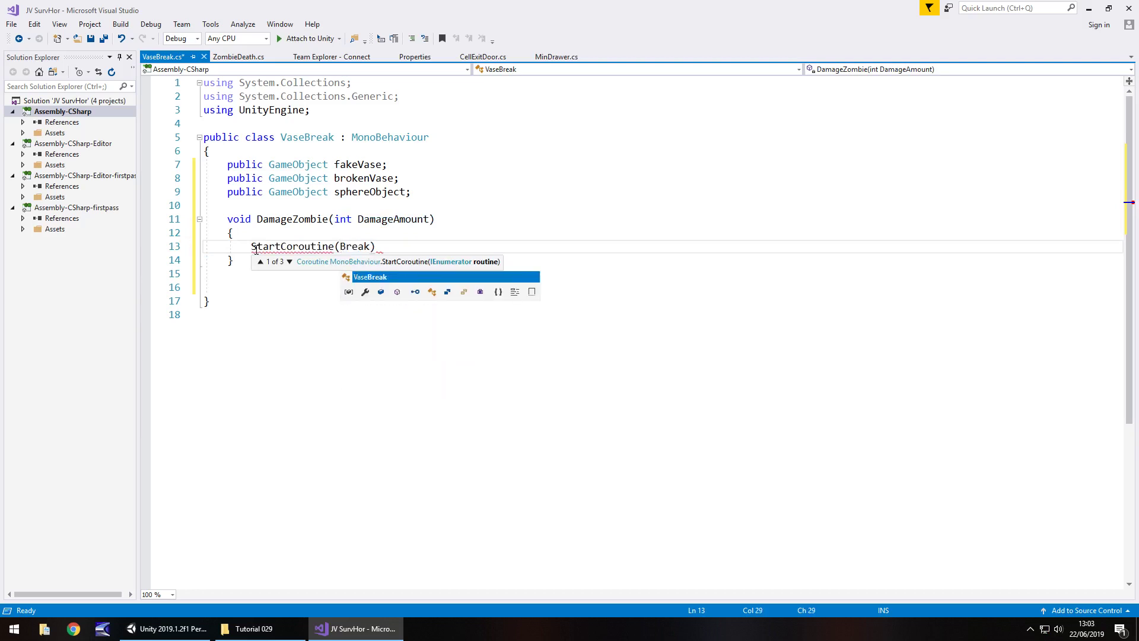
text(());)
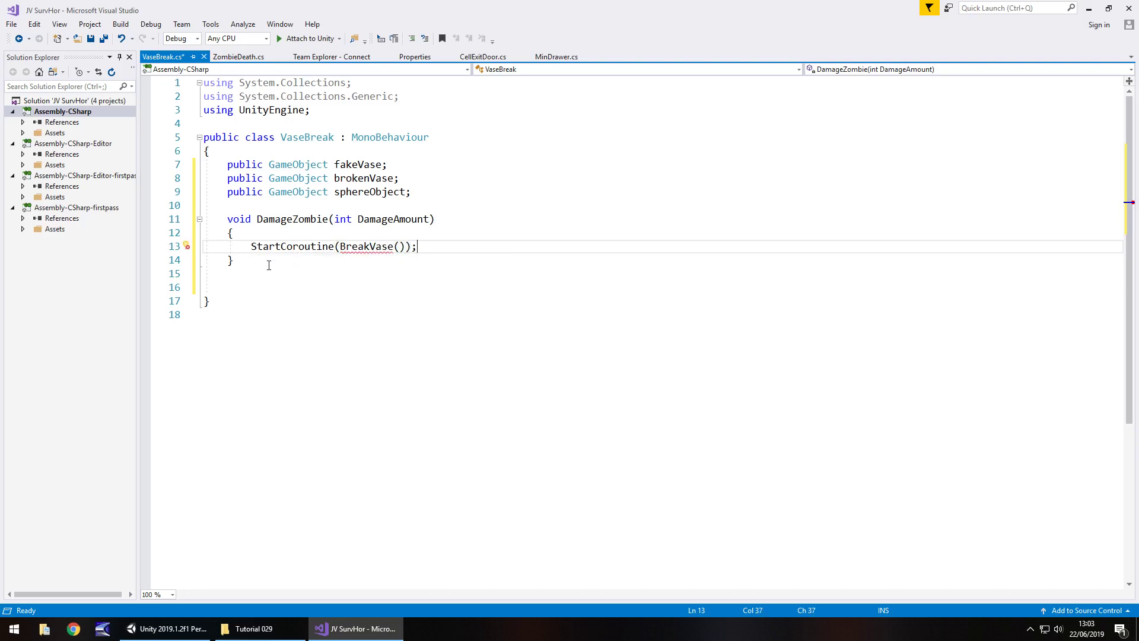
click(269, 265)
key(Return)
key(Return)
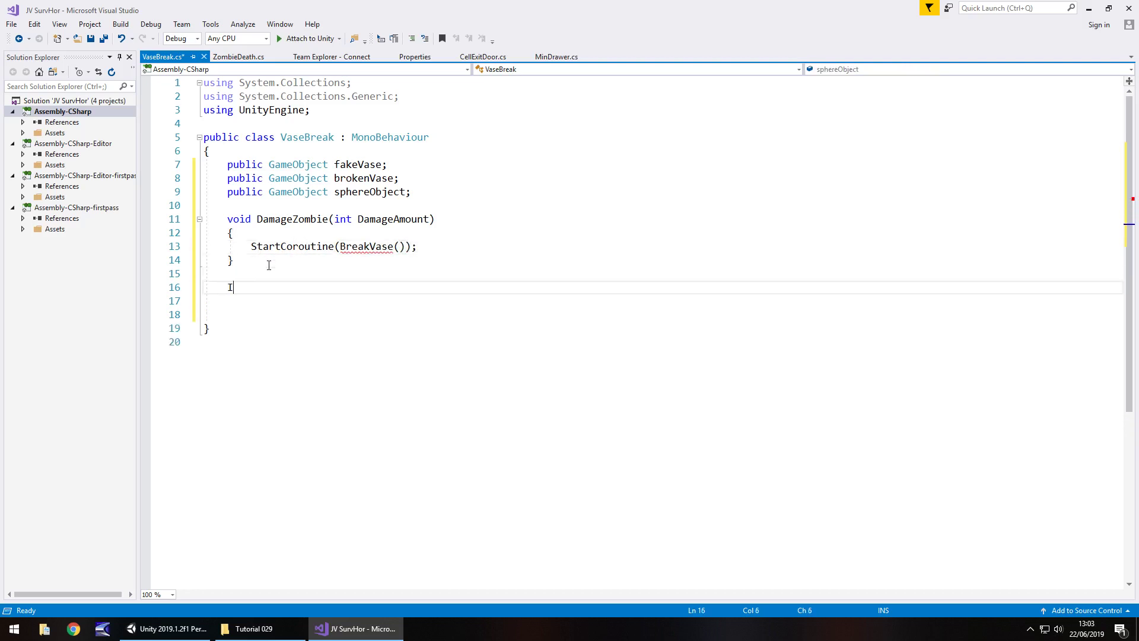
Add an IEnumerator BreakVase() coroutine that sets the object's BoxCollider enabled to false
text(IE)
key(Down)
key(Down)
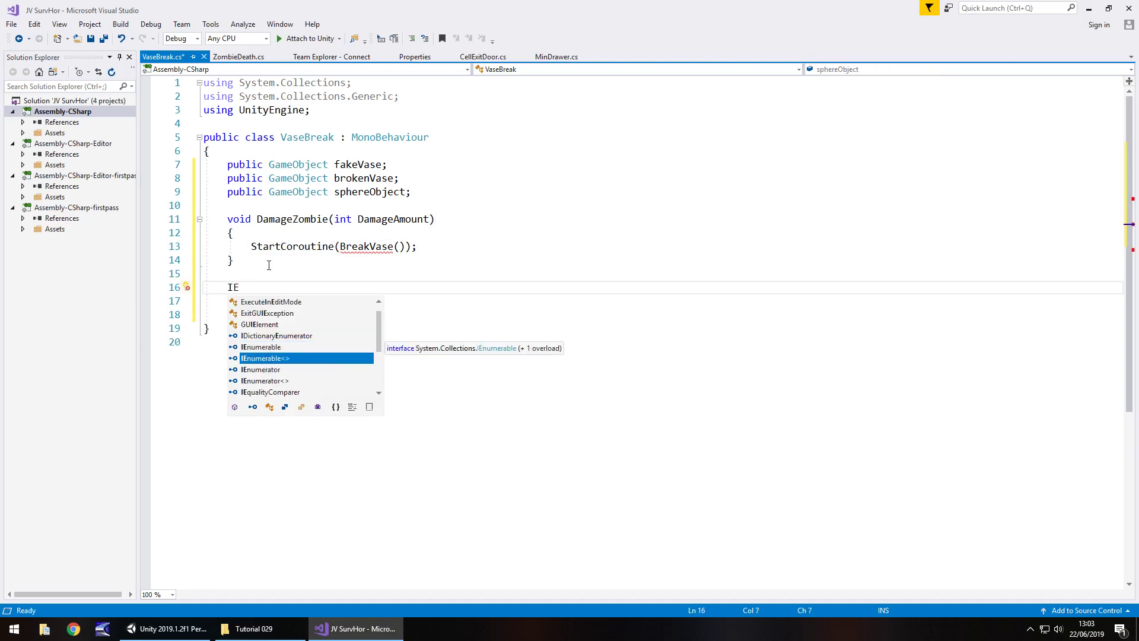
key(Tab)
text(Break)
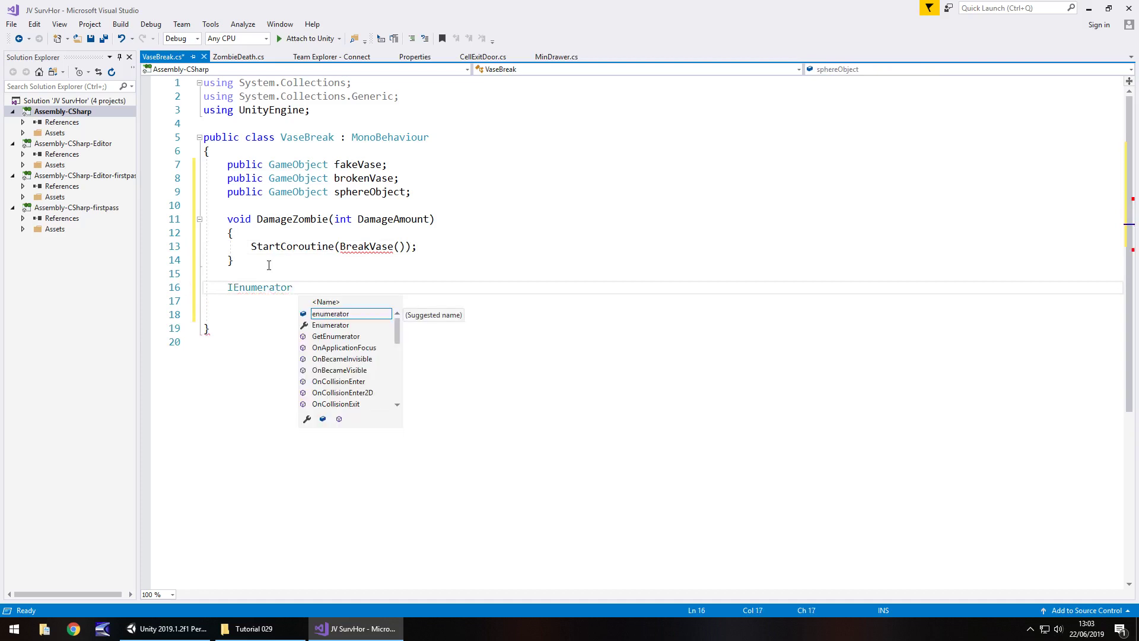
text(Vas)
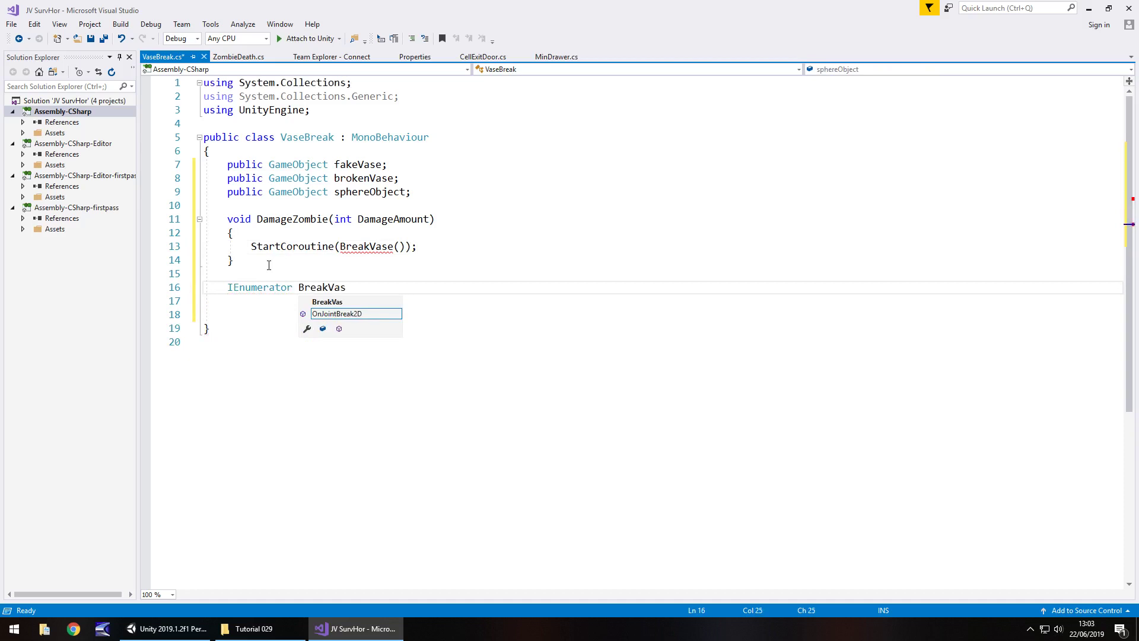
text(e(){)
key(Return)
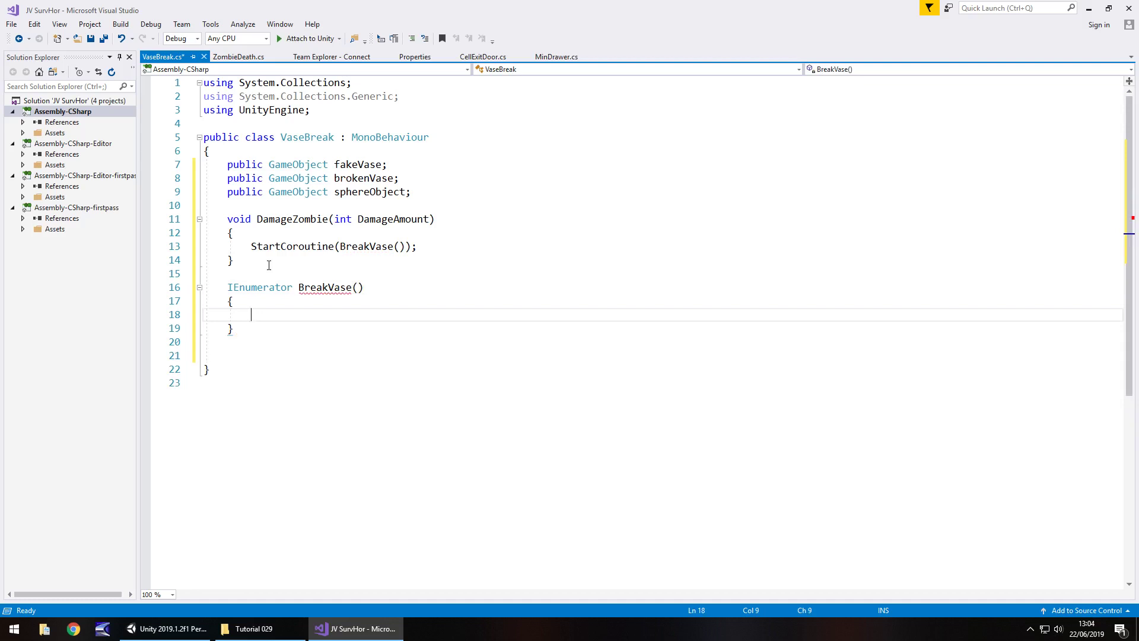
text(this.game)
key(Tab)
text(.GetComponent<)
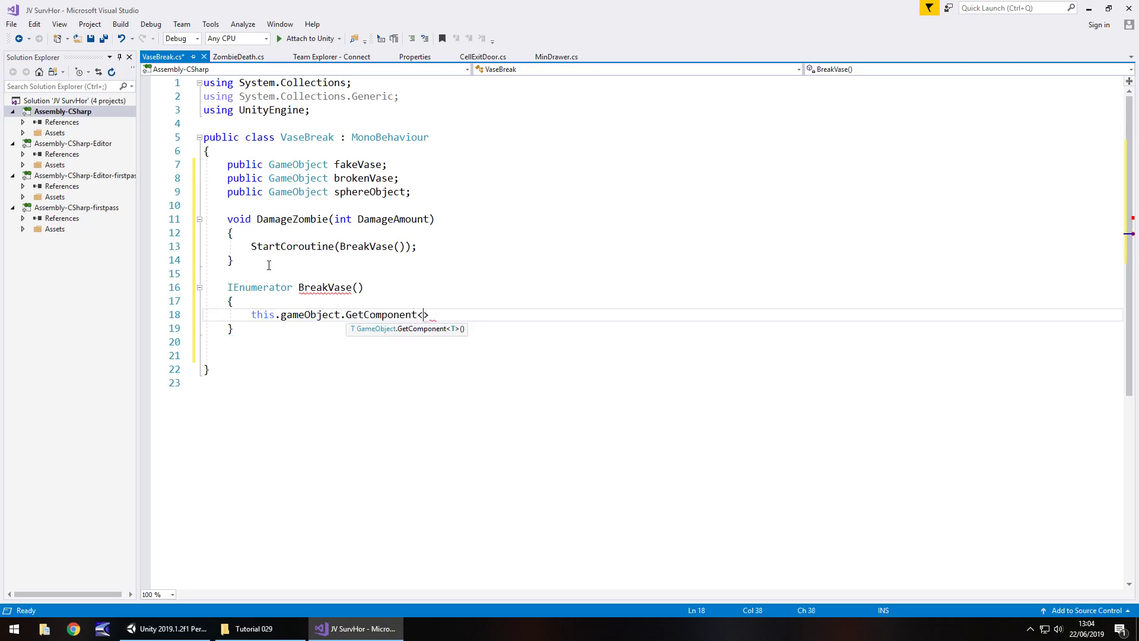
text(Box)
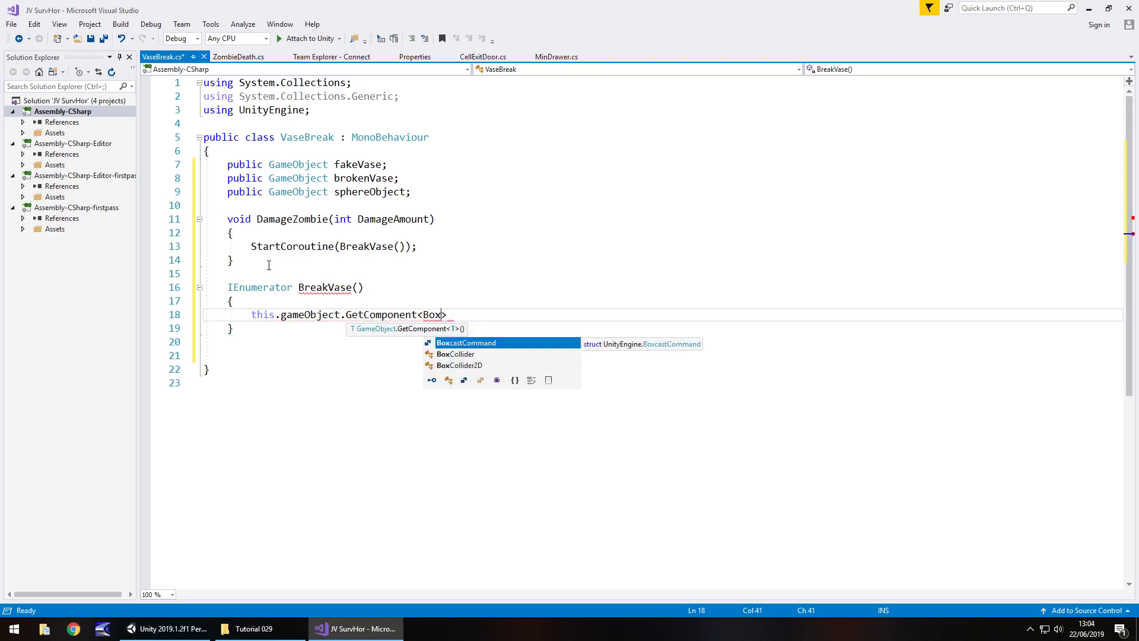
text(C)
key(Tab)
text(>)
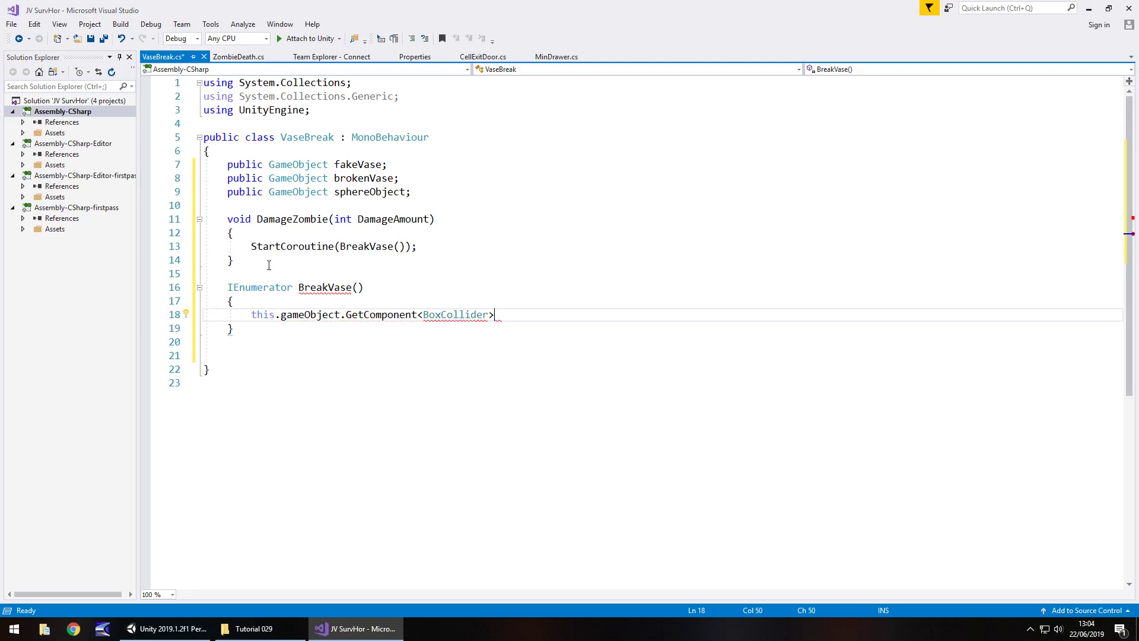
text(().enable)
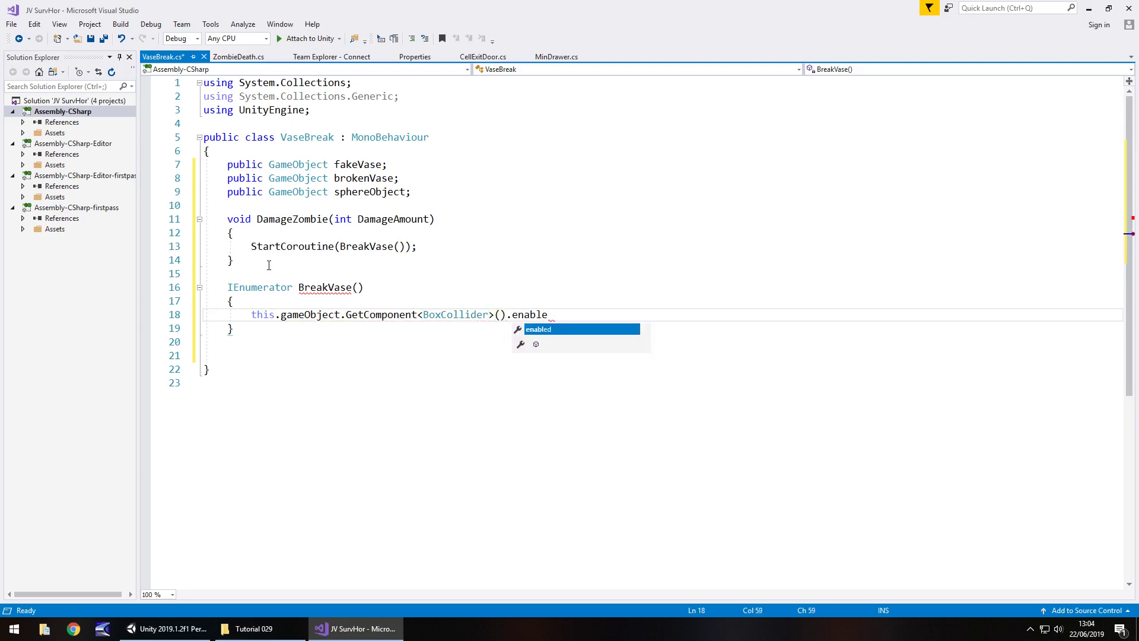
text(d = false;)
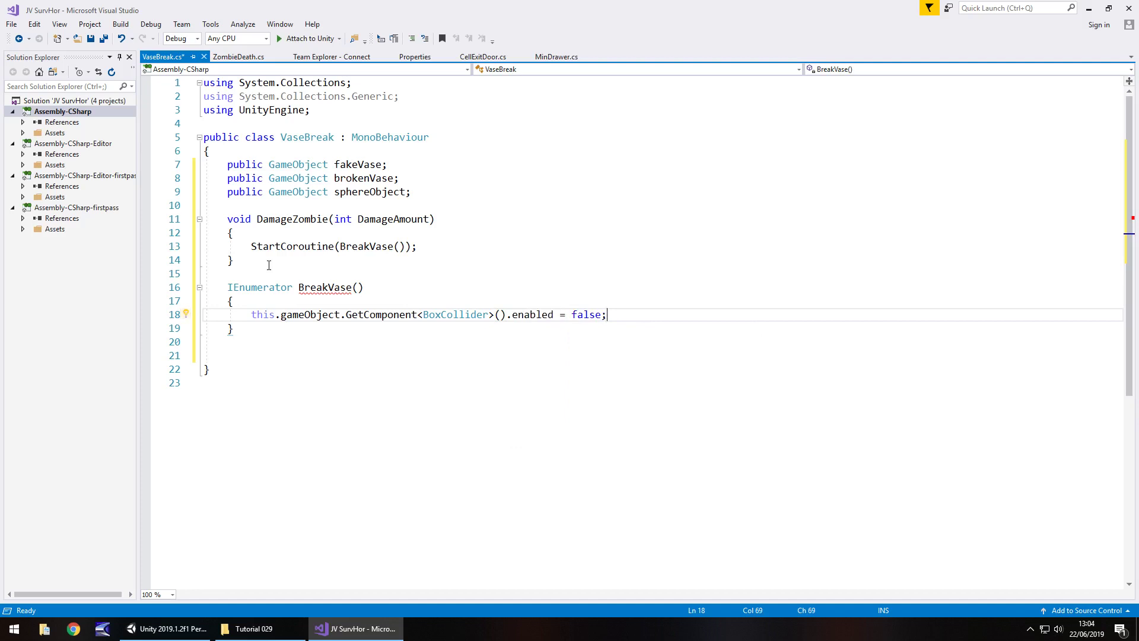
Add fakeVase.SetActive(false); and brokenVase.SetActive(true); to the BreakVase coroutine
key(Return)
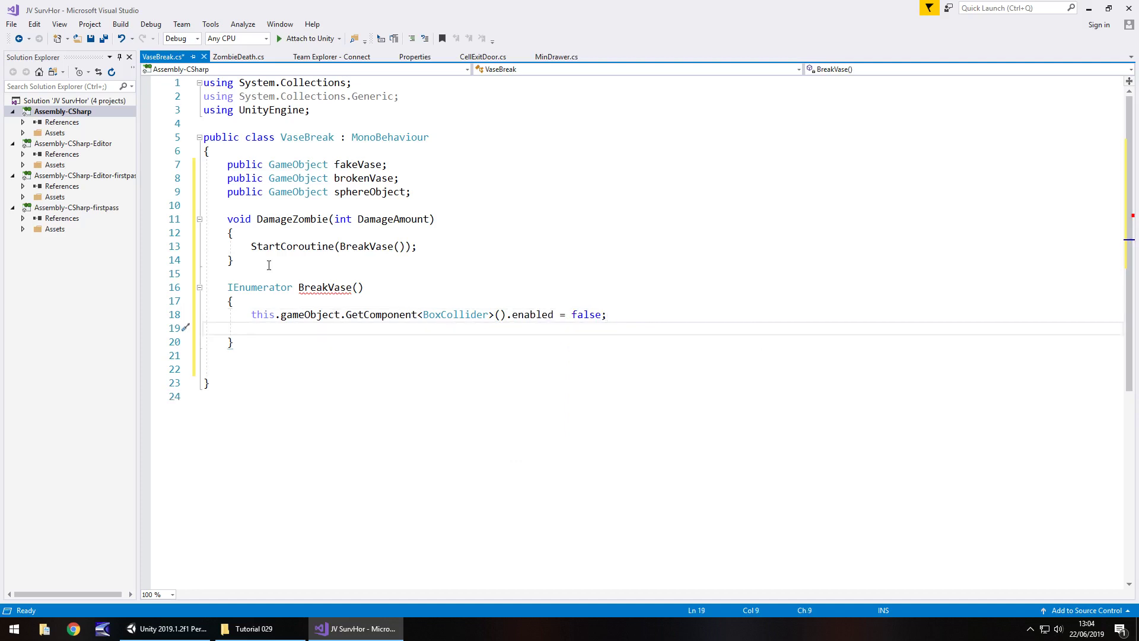
text(fakeVase)
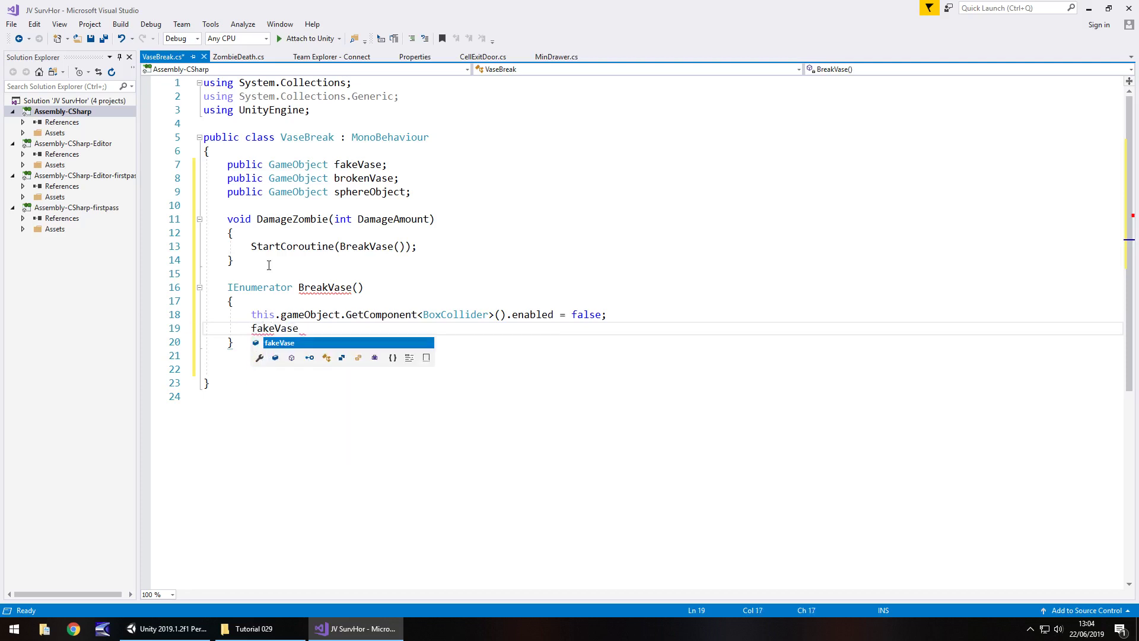
key(Escape)
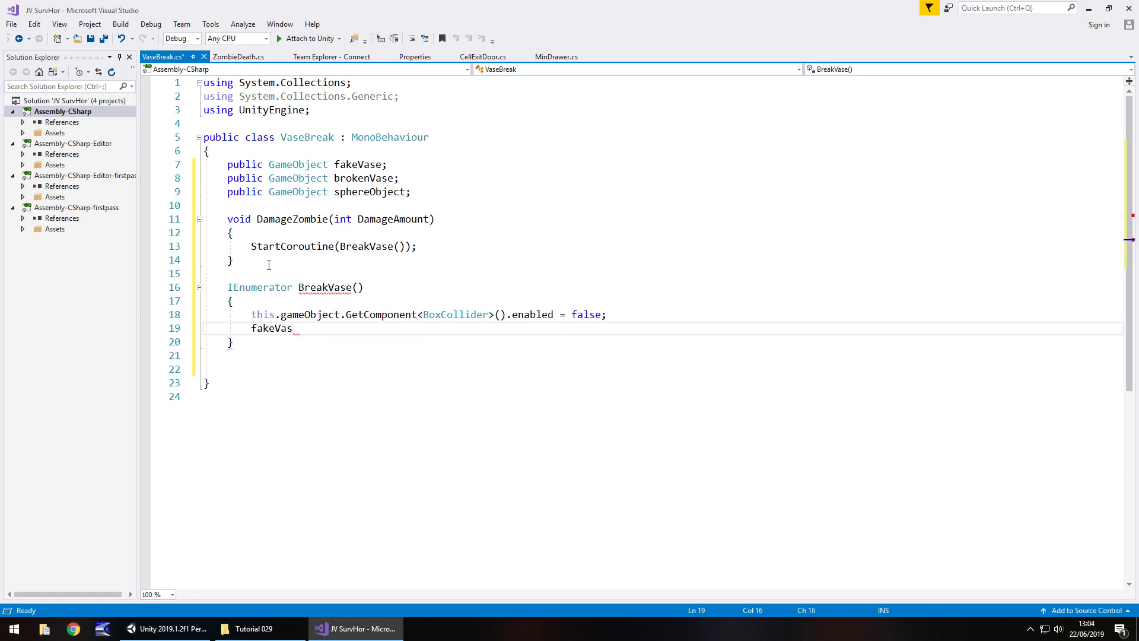
text(.Se)
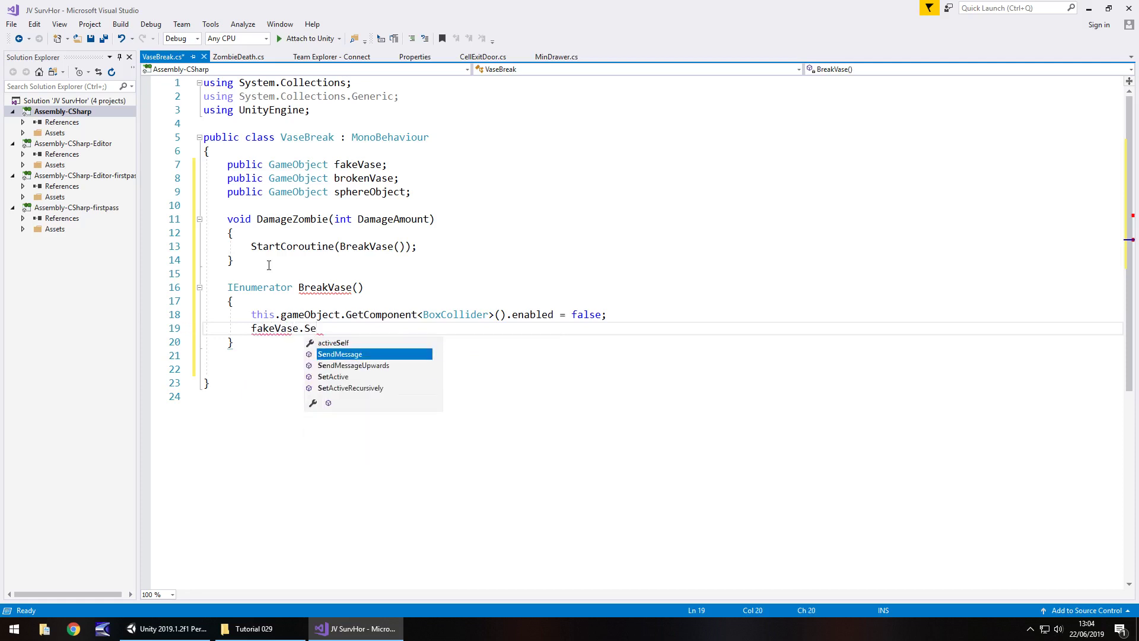
key(Down)
key(Down)
text((fa)
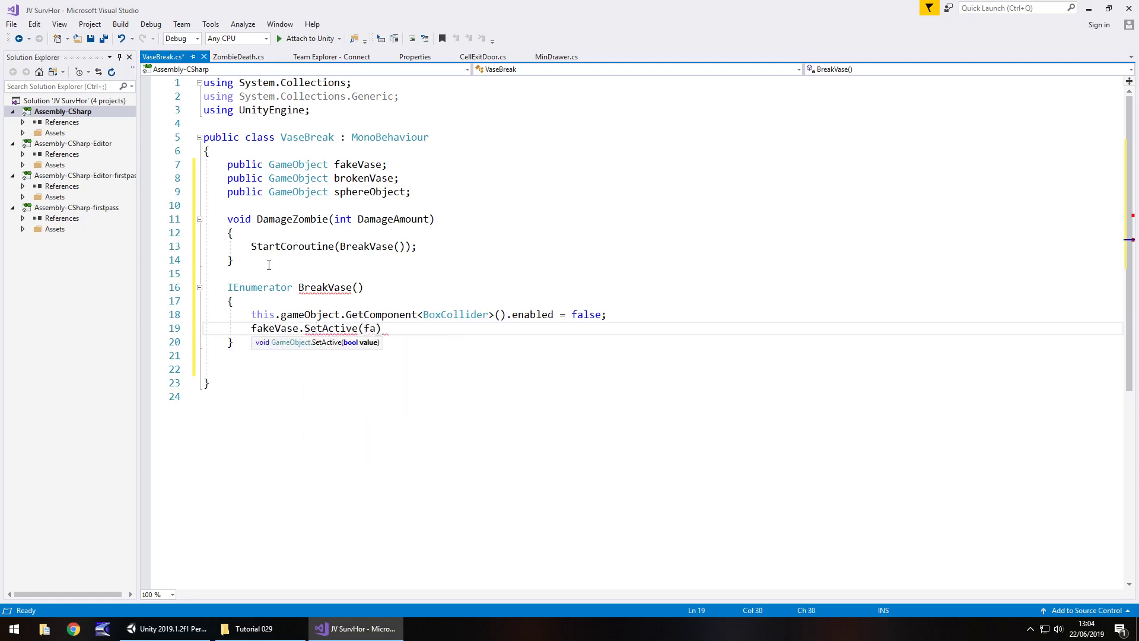
text(lse);)
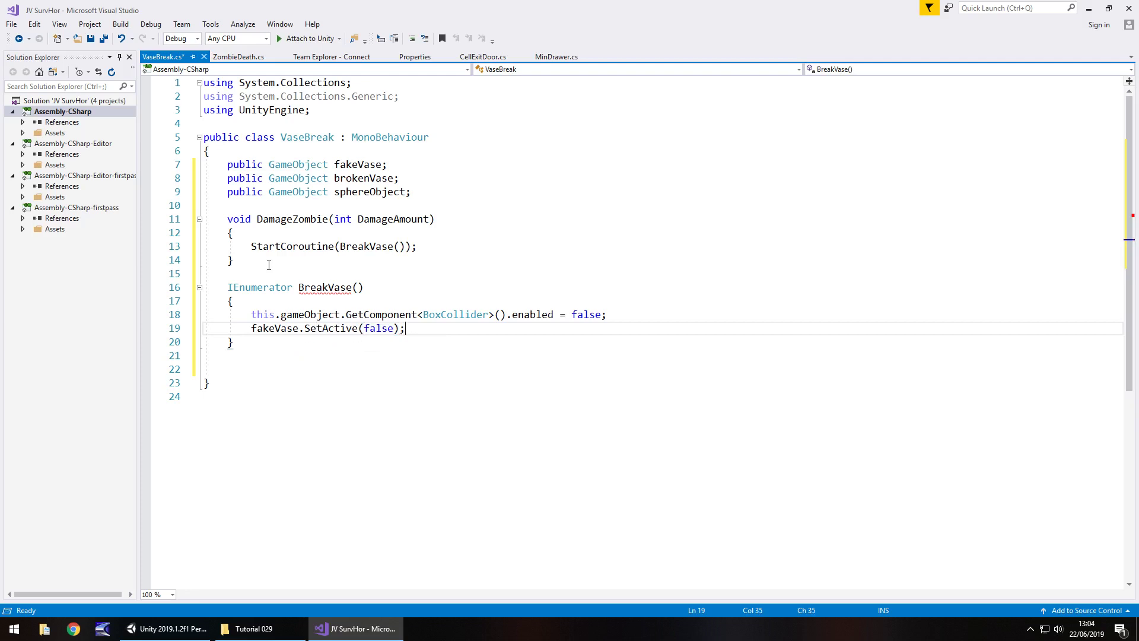
key(Return)
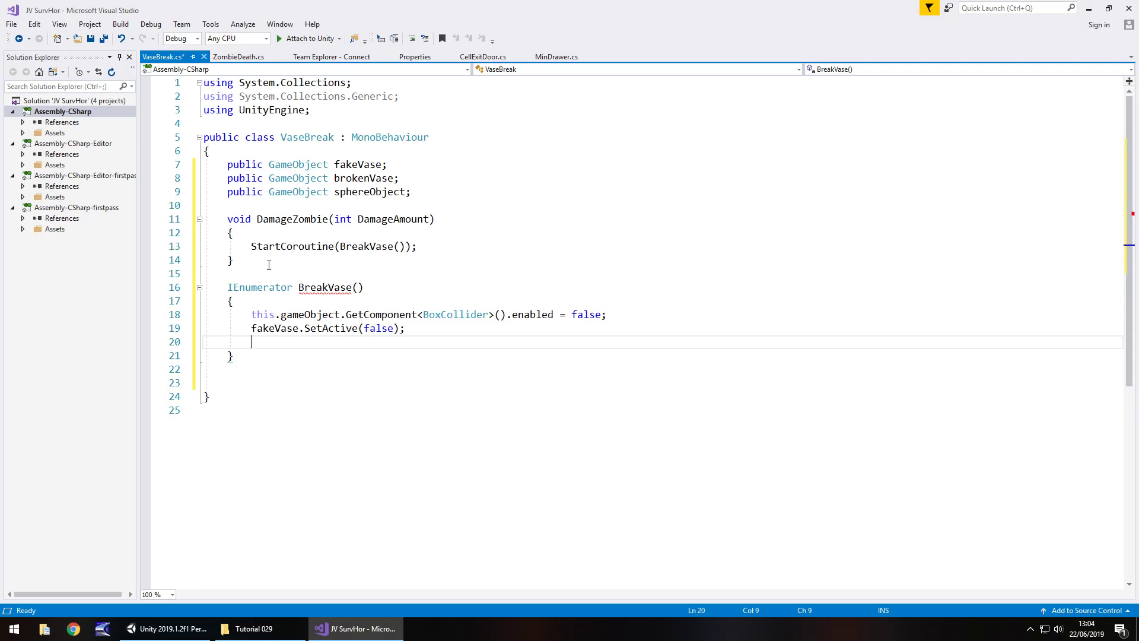
text(brokenVase.Se)
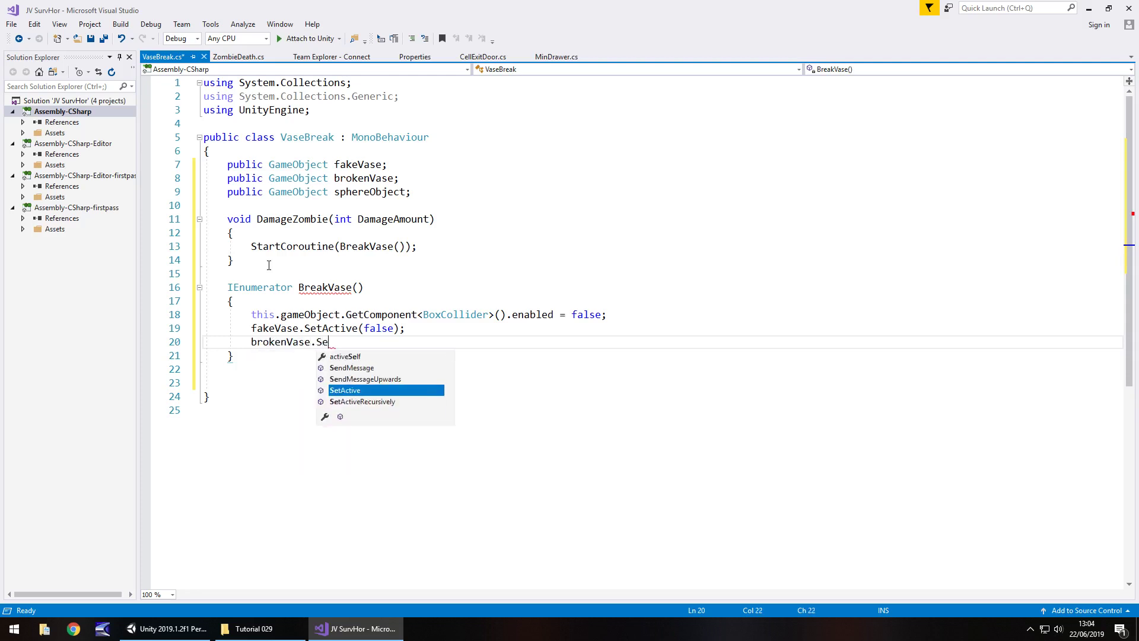
text(tActive(true)()
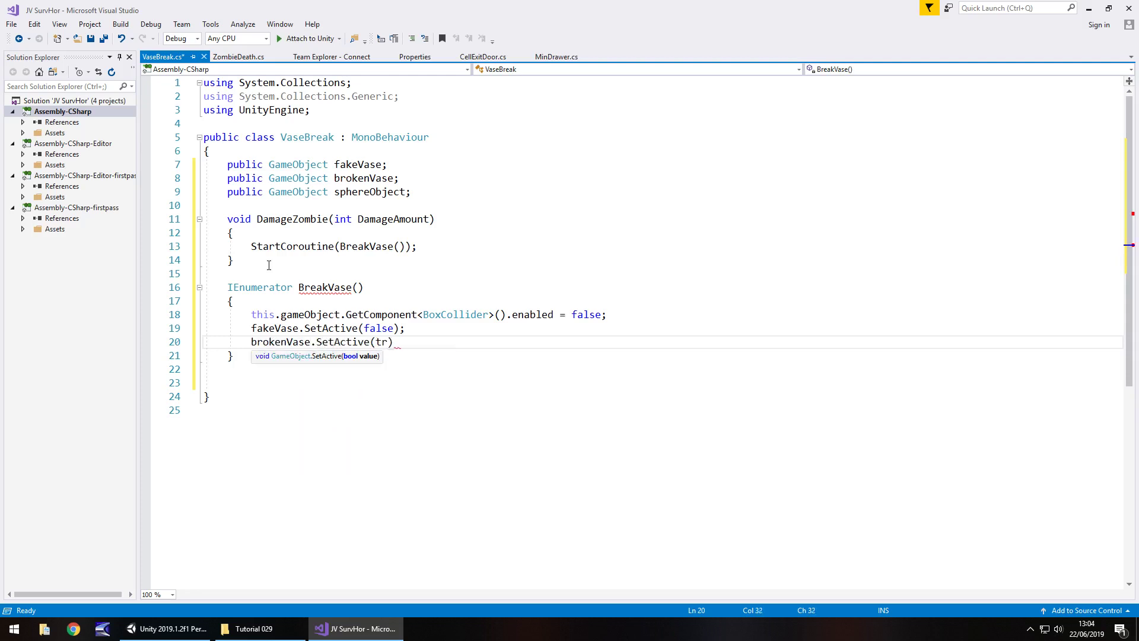
key(BackSpace)
text(;)
key(Return)
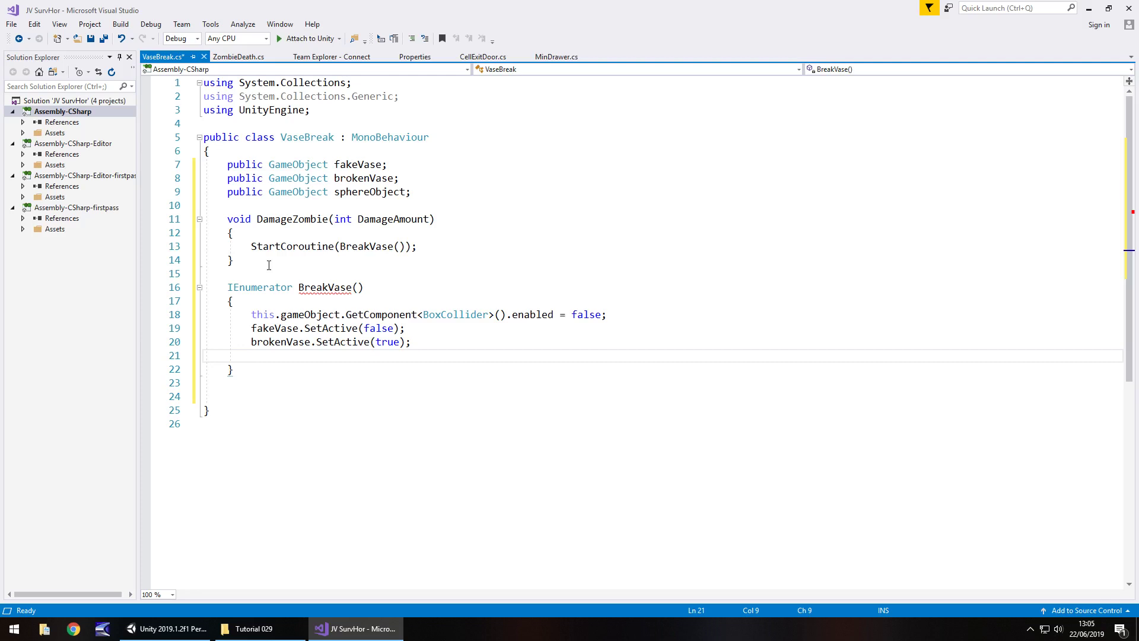
Add yield return new WaitForSeconds(0.05f); to BreakVase and save VaseBreak.cs
text(yield re)
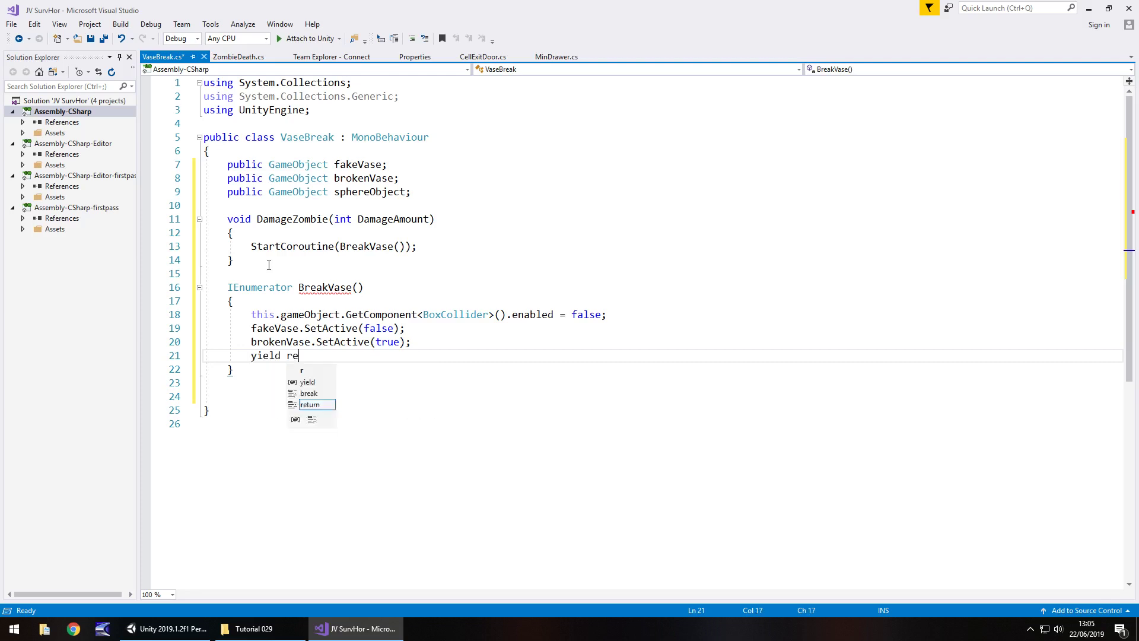
text(turn new )
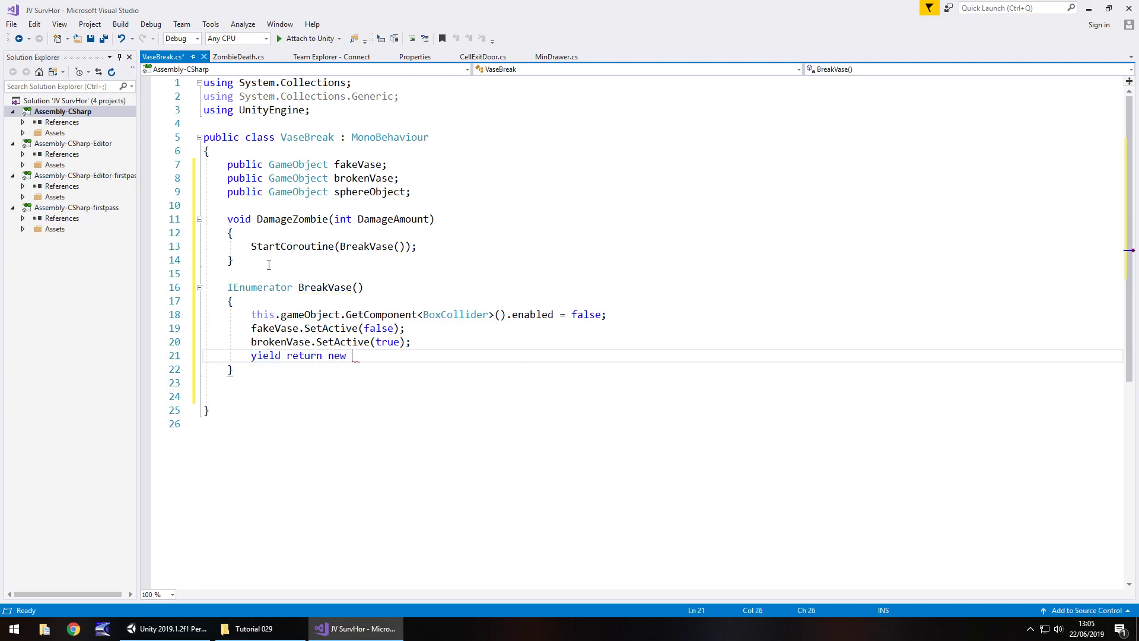
text(WaitForSec)
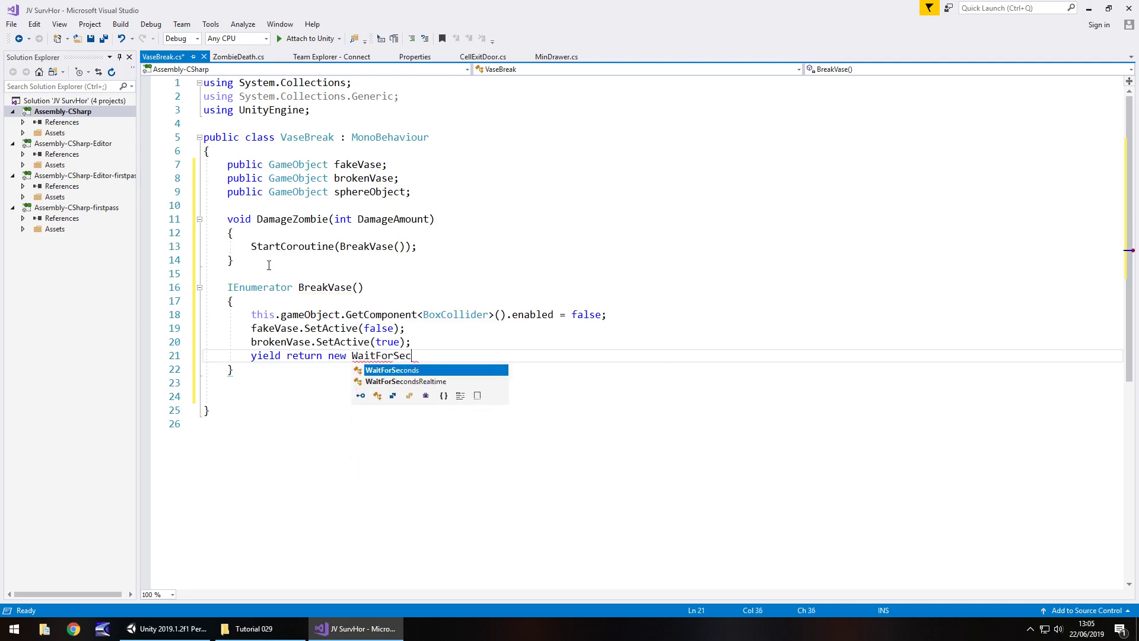
text(onds(0.05f))
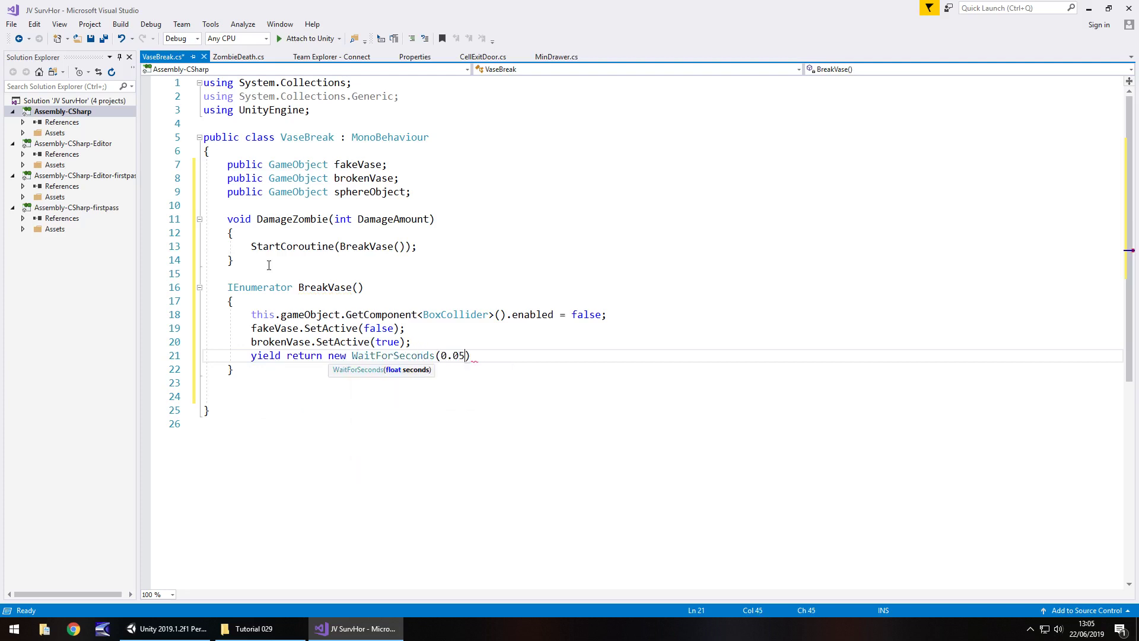
text(;)
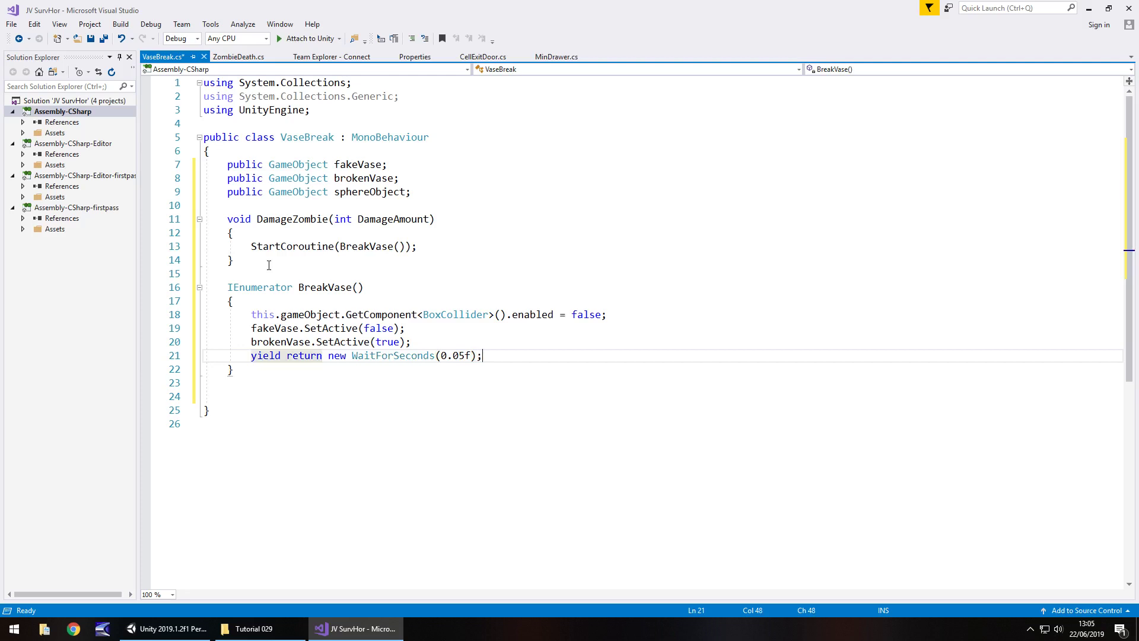
key(ctrl+s)
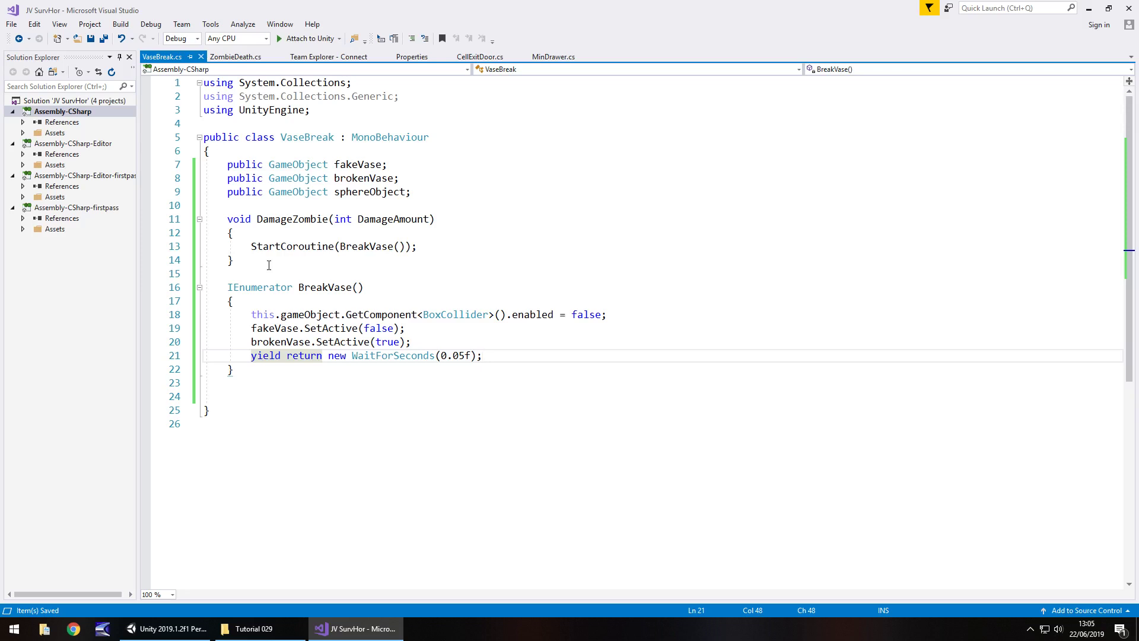
Attach VaseBreak to Vase001, assigning vase1.2 as Fake Vase and vase_broken2 as Broken Vase
click(158, 621)
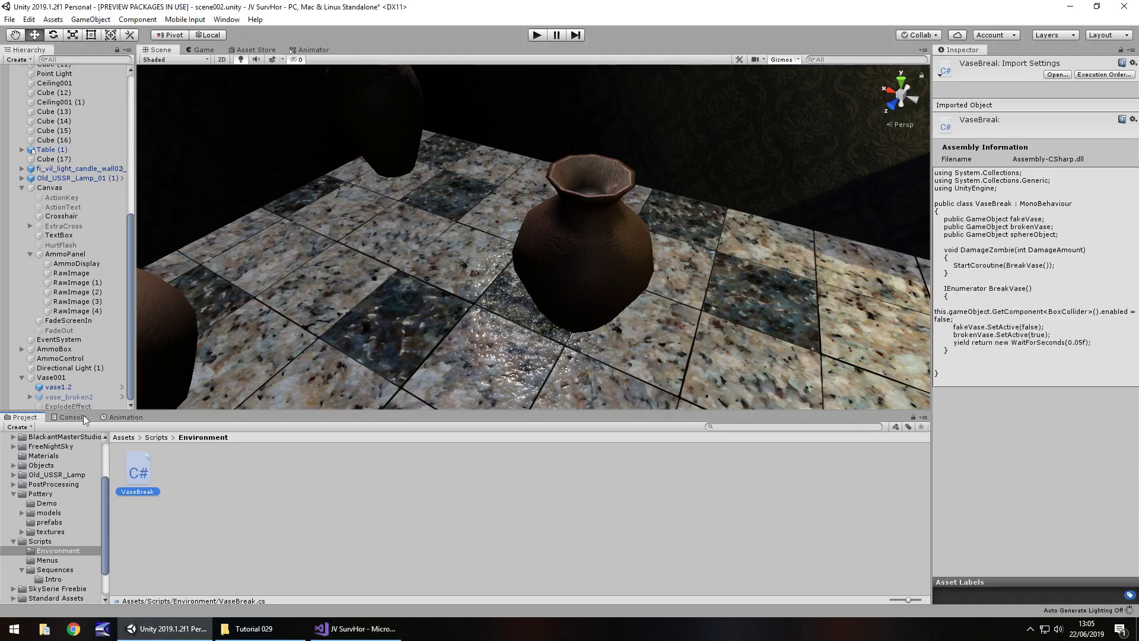
drag(138, 472, 55, 382)
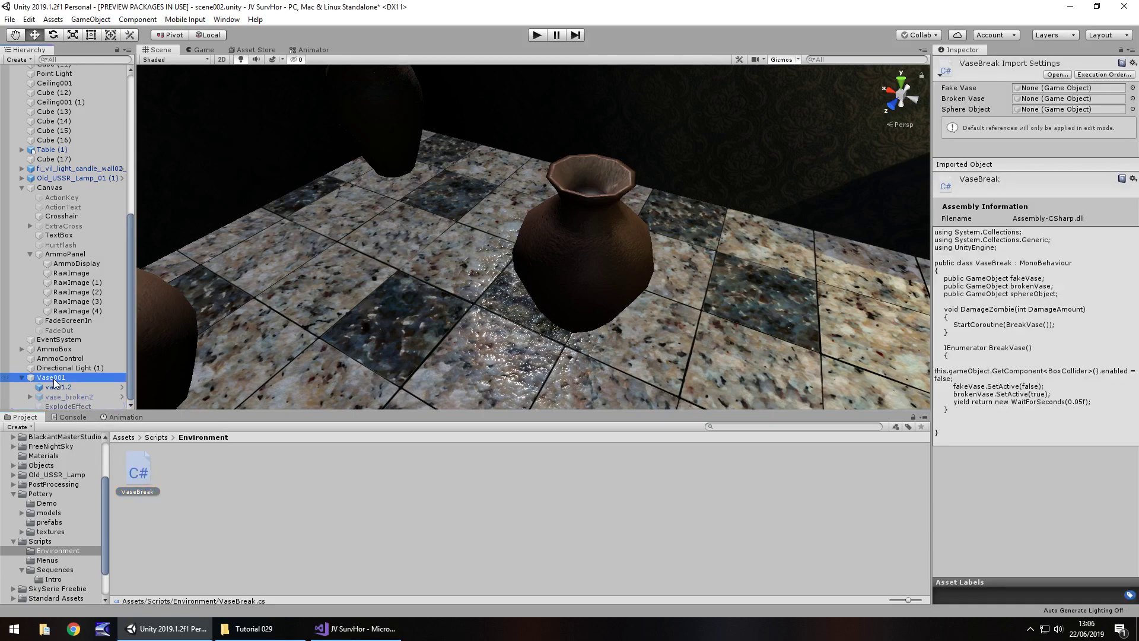
click(54, 380)
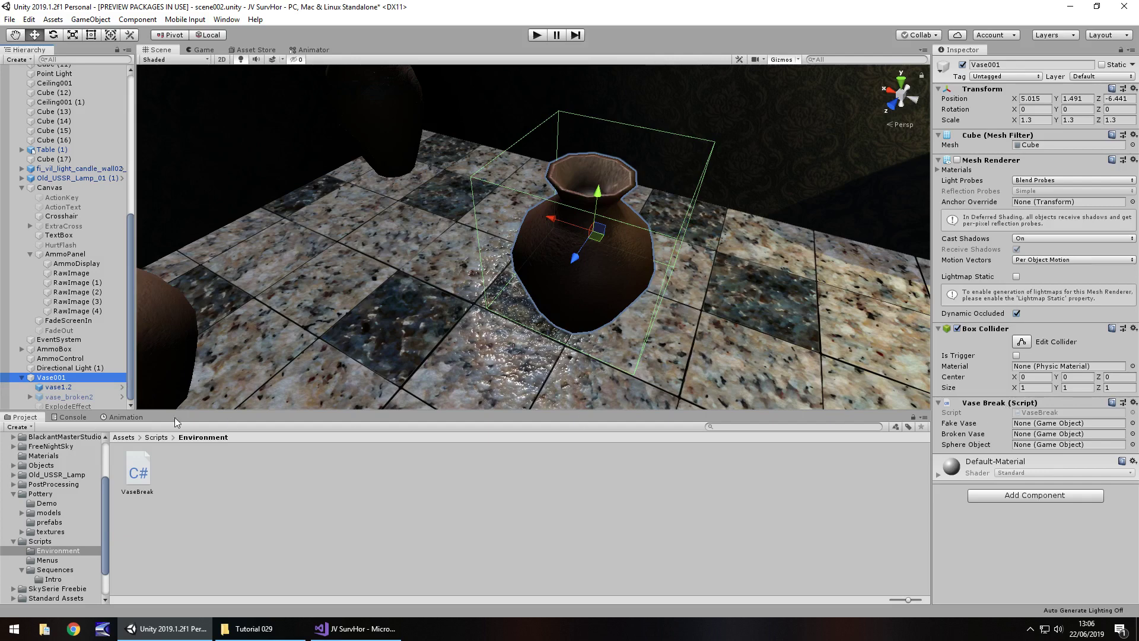
drag(58, 392, 1068, 423)
drag(69, 398, 1060, 446)
Play-test the scene, picking up the ammo box and shooting the centre vase until it breaks
click(536, 36)
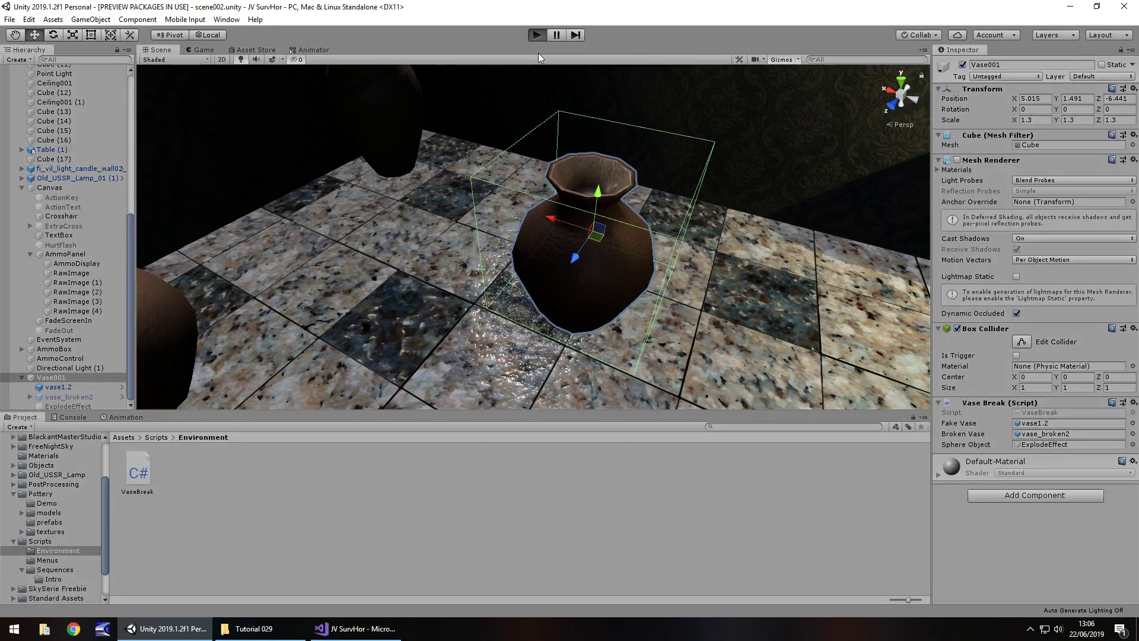
key(w)
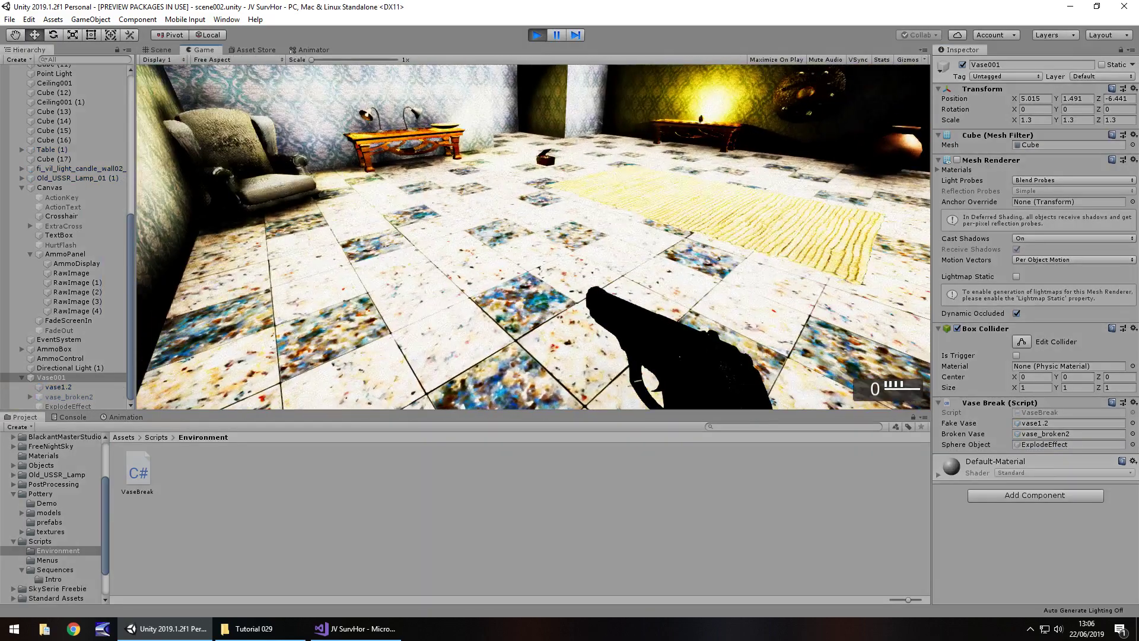
key(w)
key(e)
key(w)
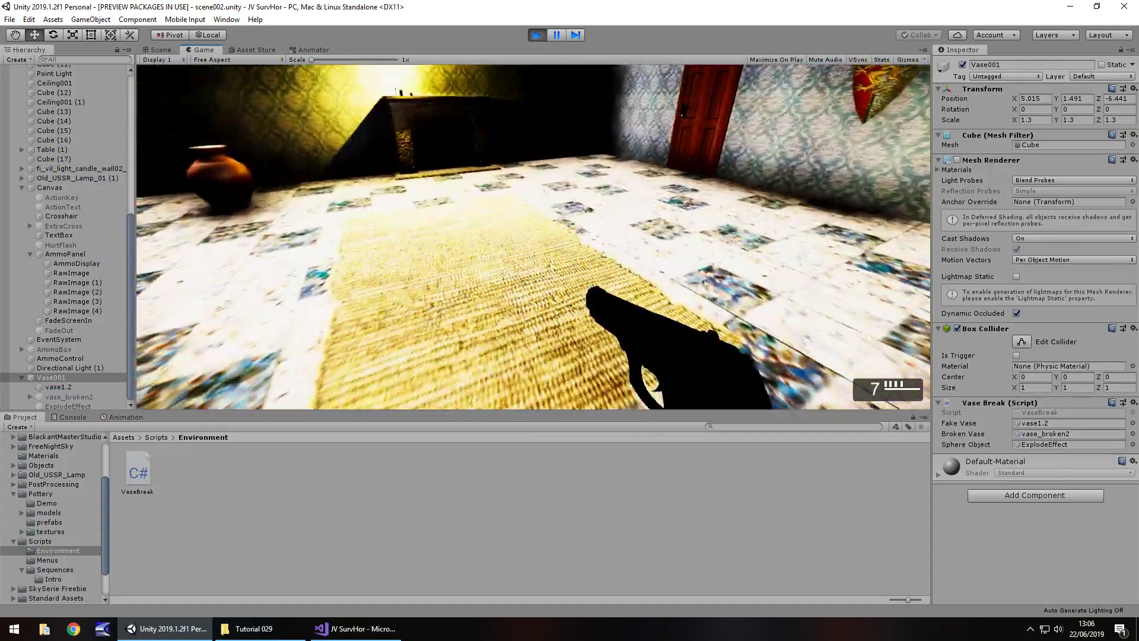
key(w)
click(534, 237)
key(w)
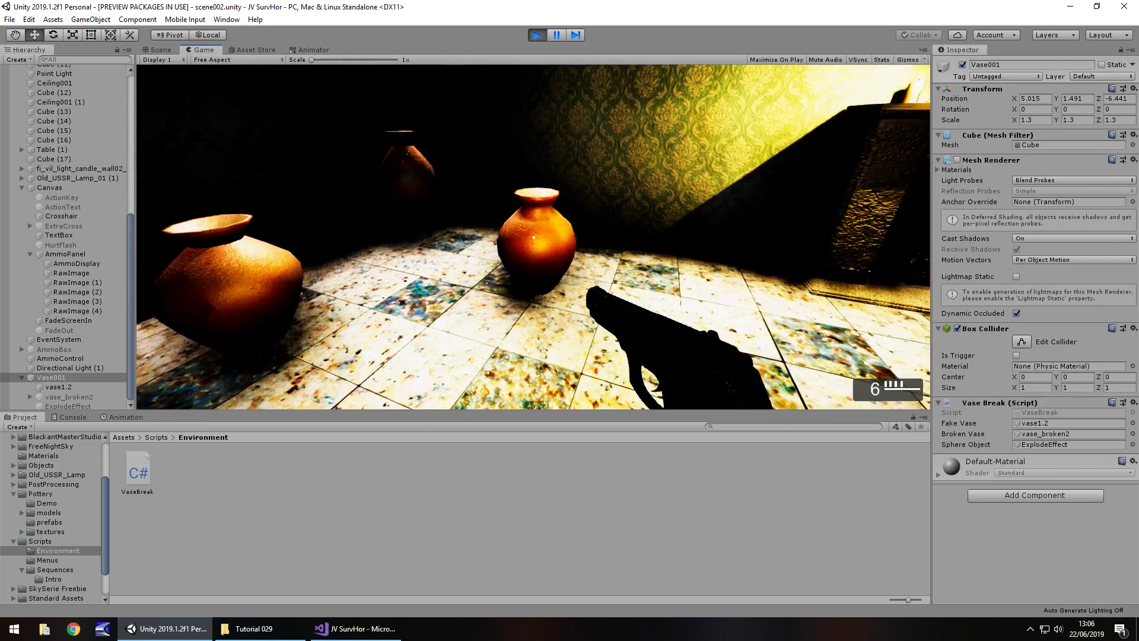
click(533, 238)
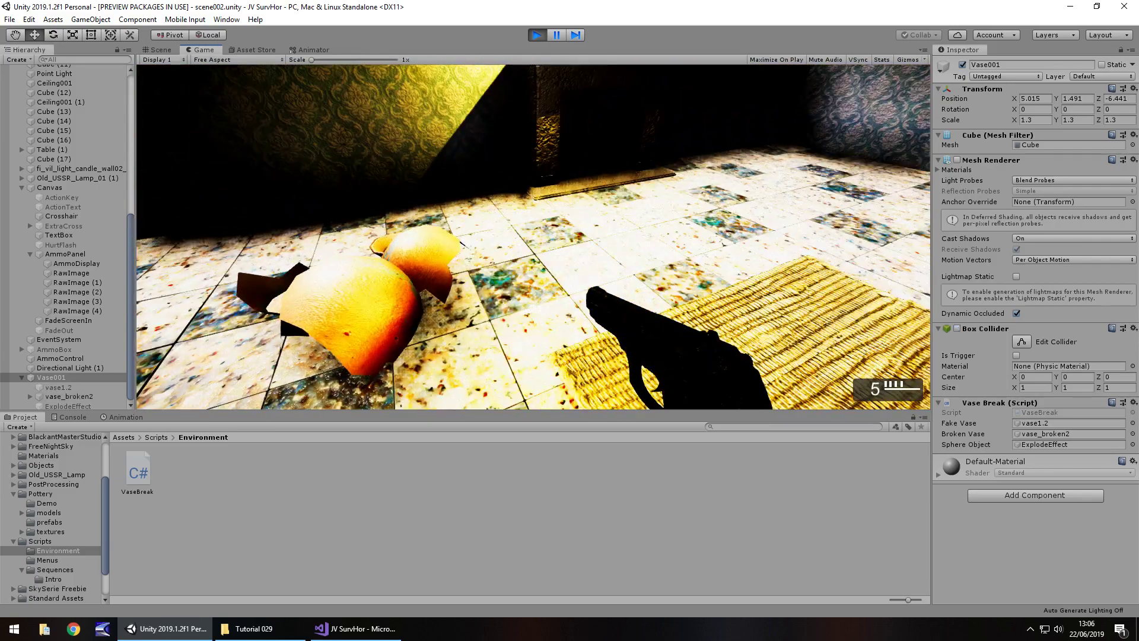
click(534, 231)
key(ctrl+p)
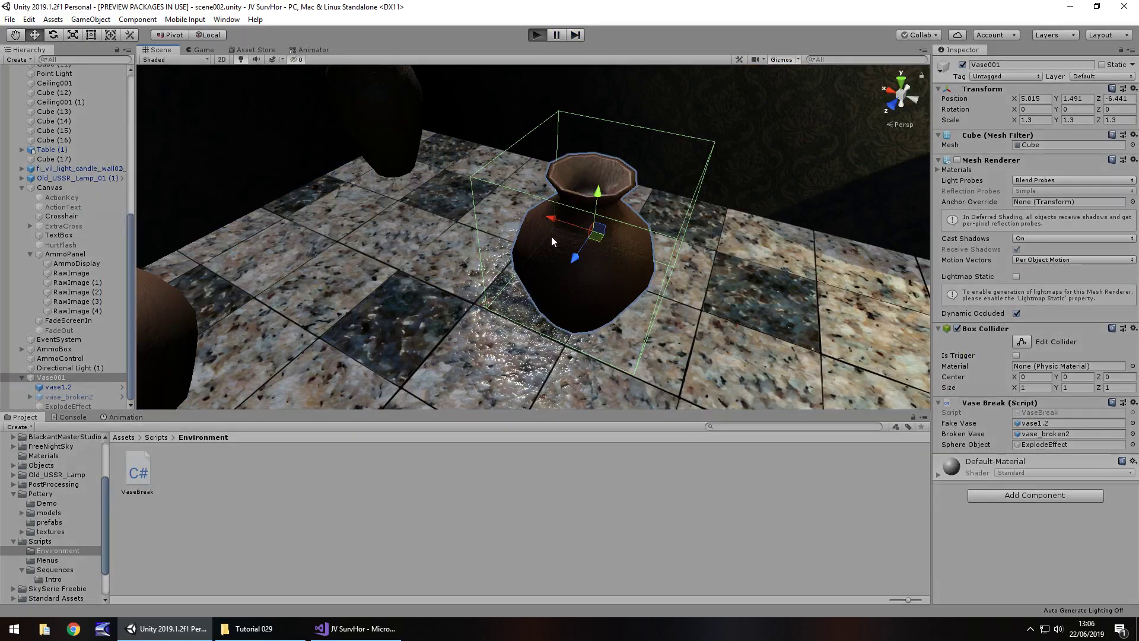
Run the game again and shoot a vase to confirm it shatters
key(ctrl+p)
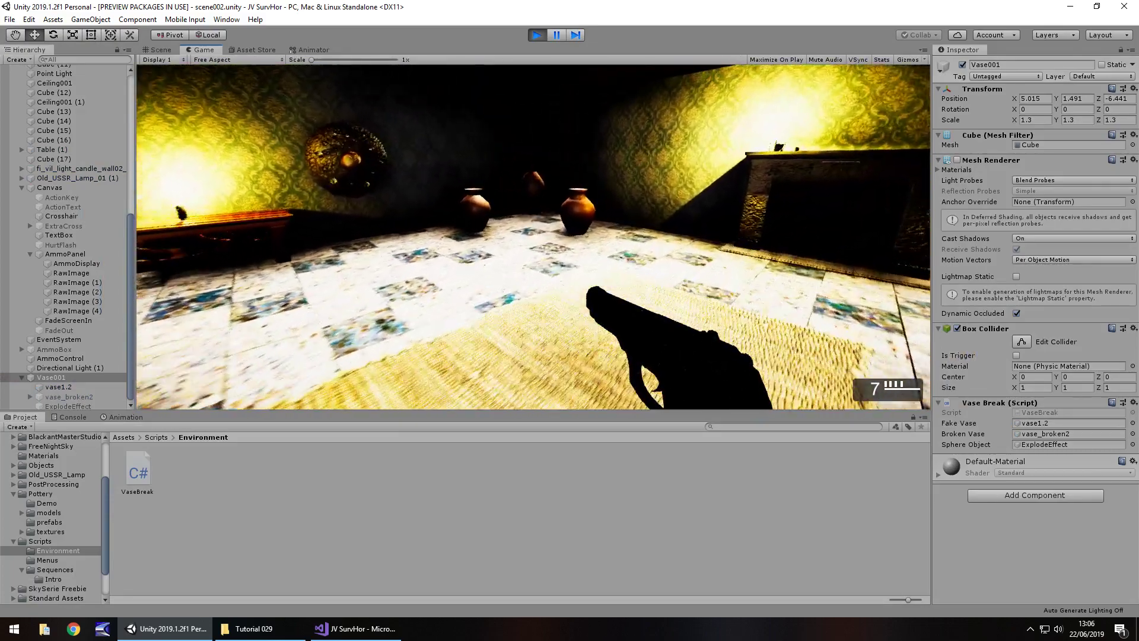
key(w)
click(533, 238)
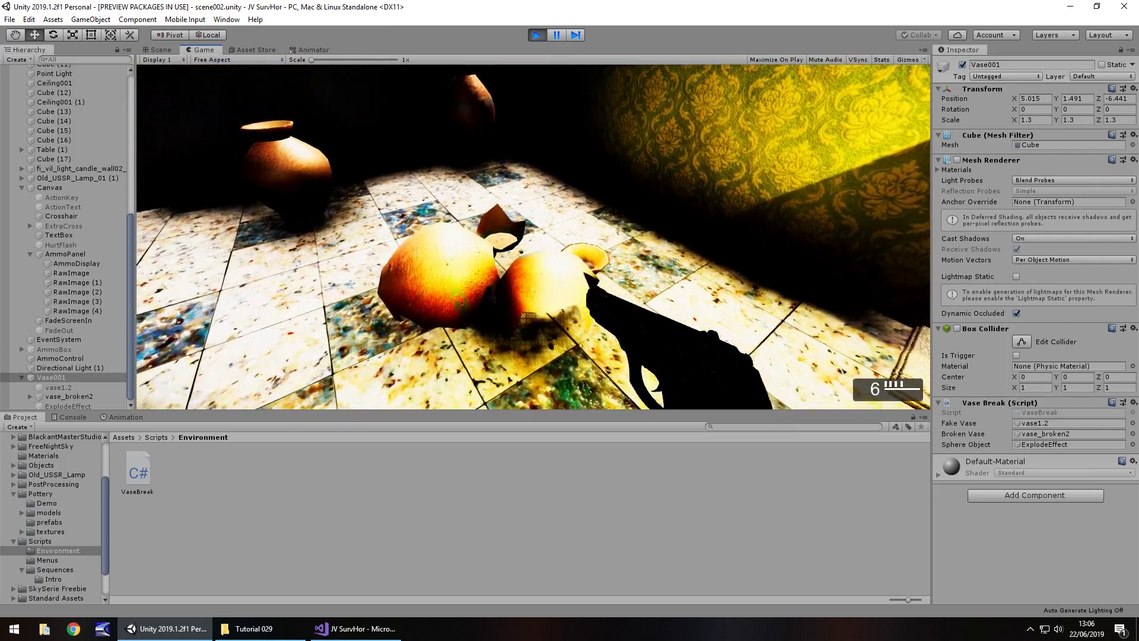
key(ctrl+p)
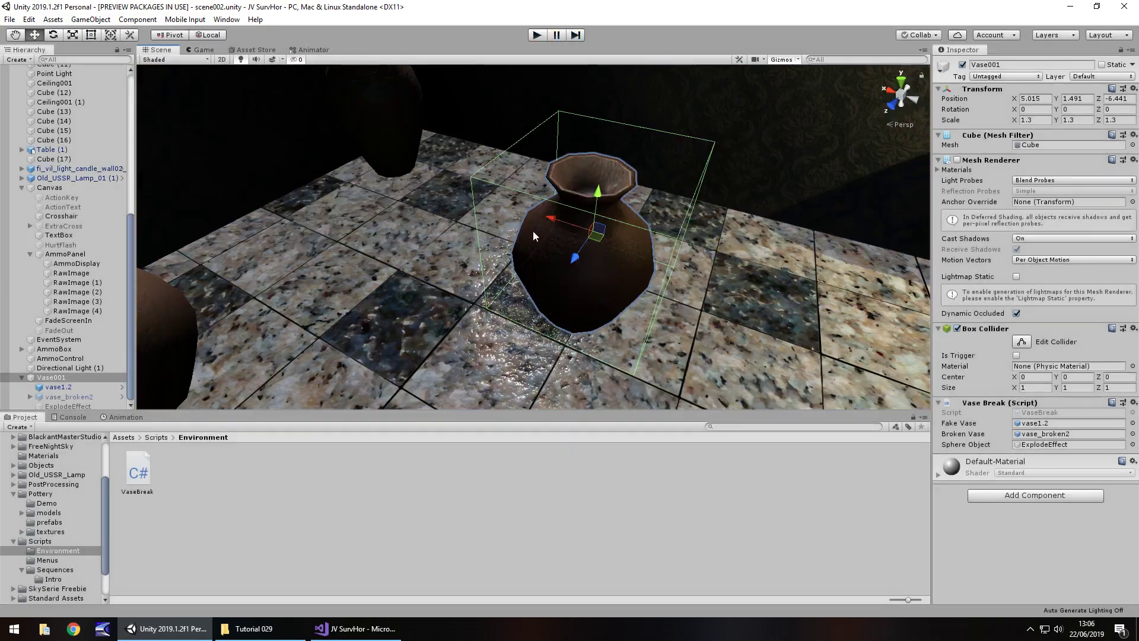
Add sphereObject.SetActive(true); after the existing wait in BreakVase
click(356, 628)
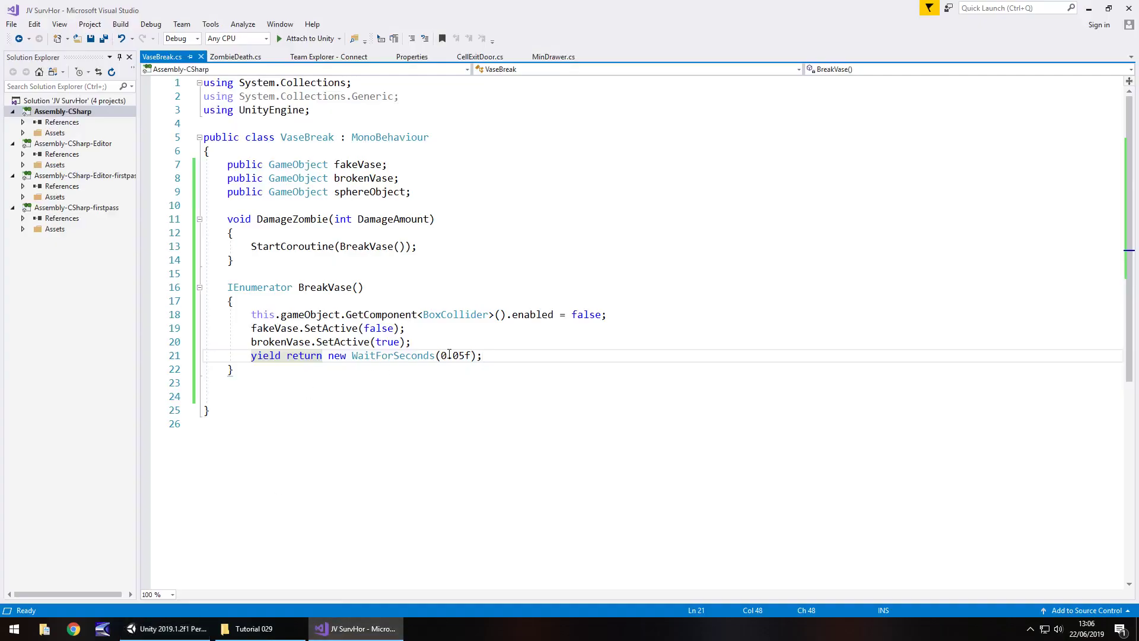
key(Return)
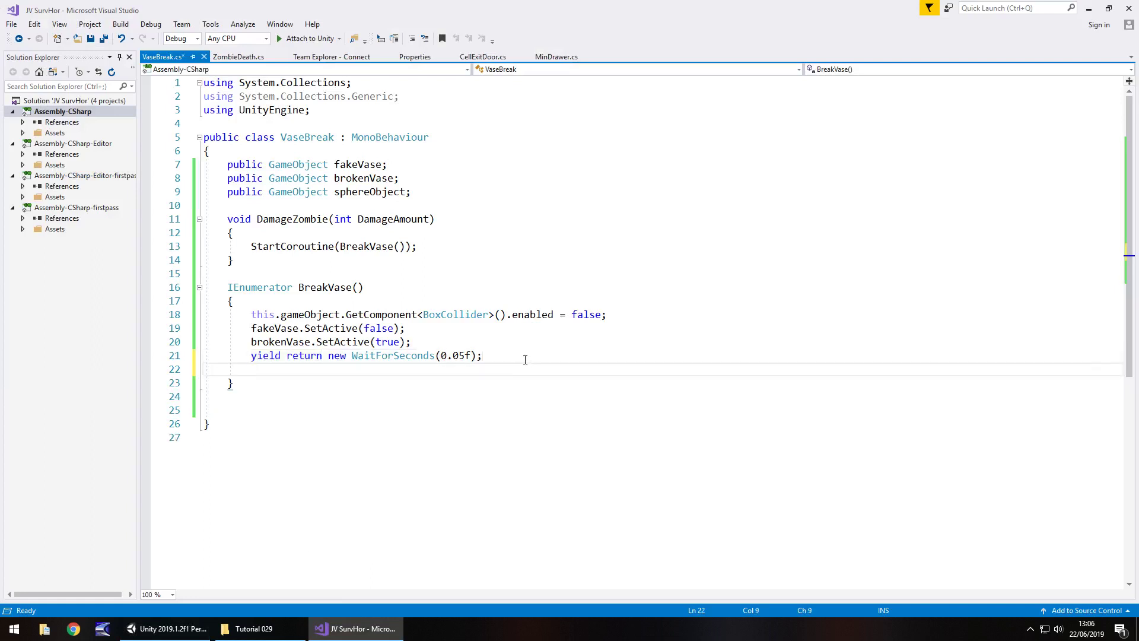
text(sphere)
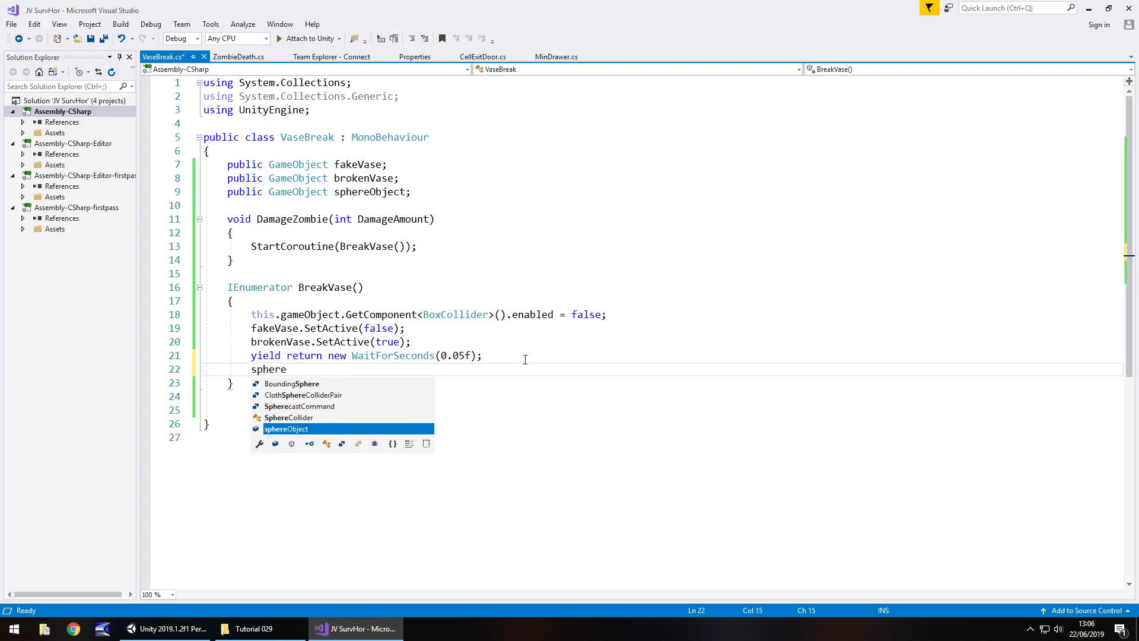
key(Tab)
text(.Set)
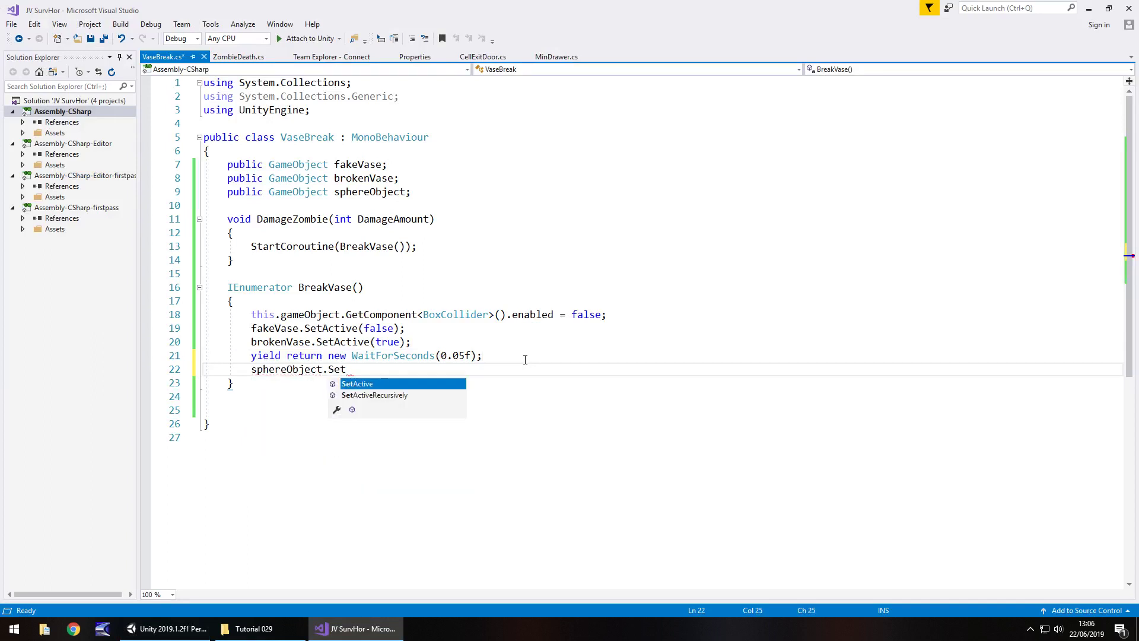
key(Tab)
text((true);)
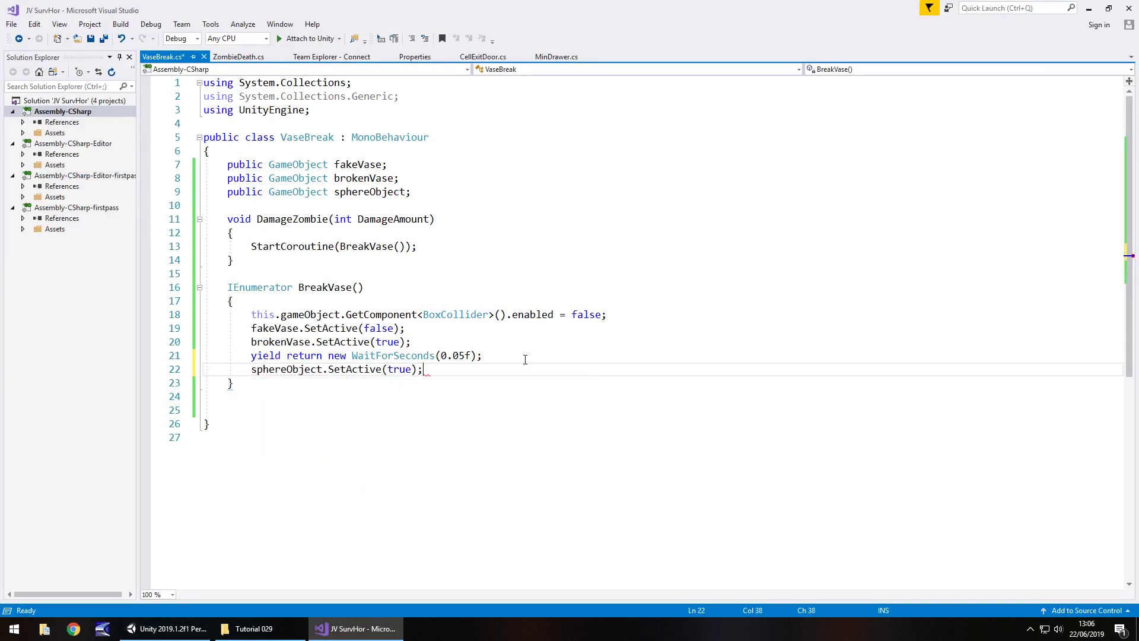
key(Return)
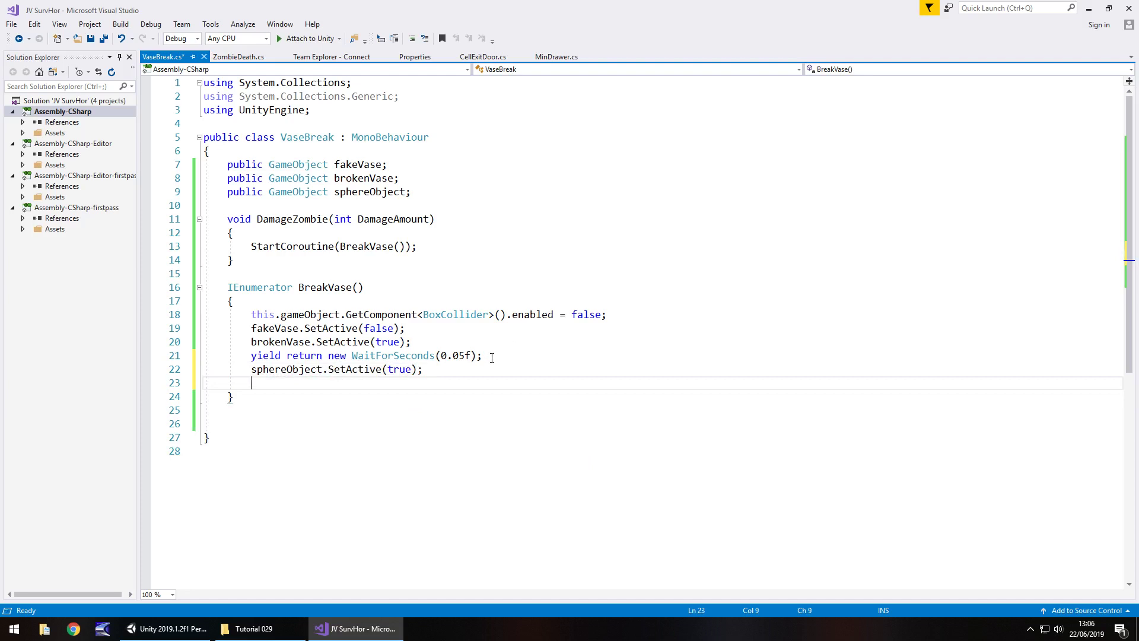
Duplicate the WaitForSeconds(0.05f) wait line below the SetActive(true) call
drag(493, 357, 252, 356)
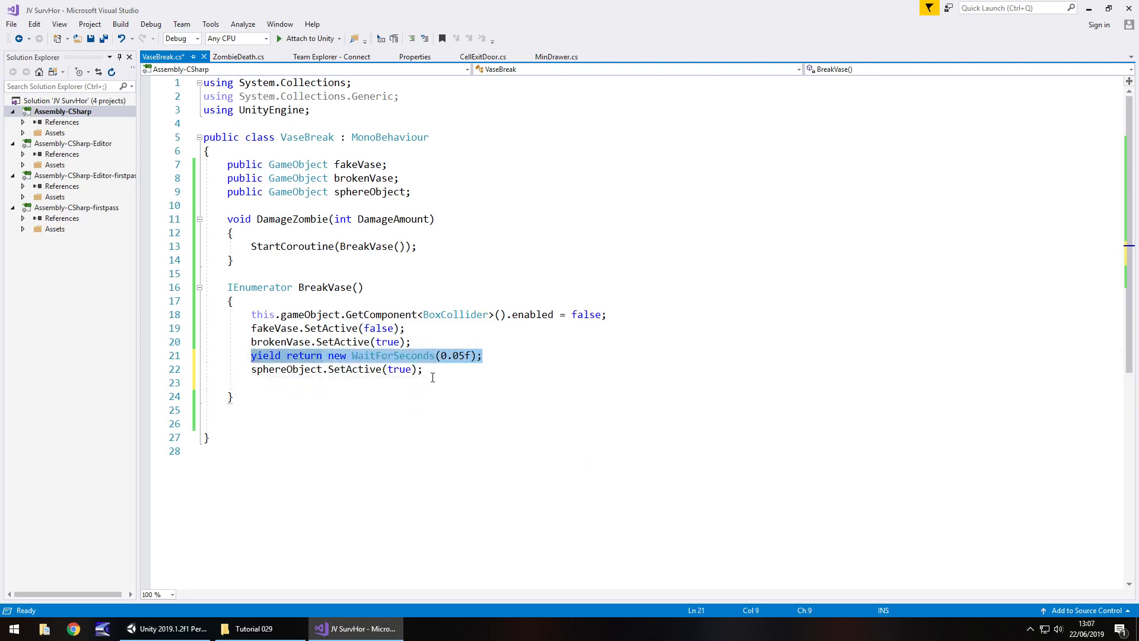
key(ctrl+c)
click(432, 381)
key(ctrl+v)
key(Return)
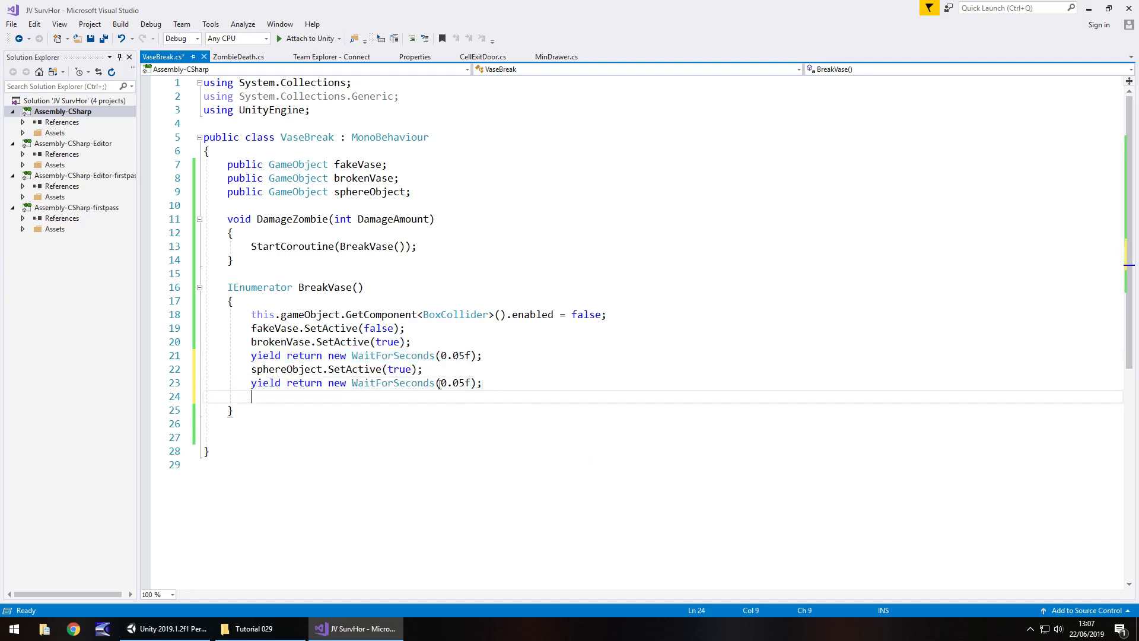
Add sphereObject.SetActive(false); after the second wait and save the script
drag(425, 369, 251, 369)
key(ctrl+c)
click(438, 397)
key(ctrl+v)
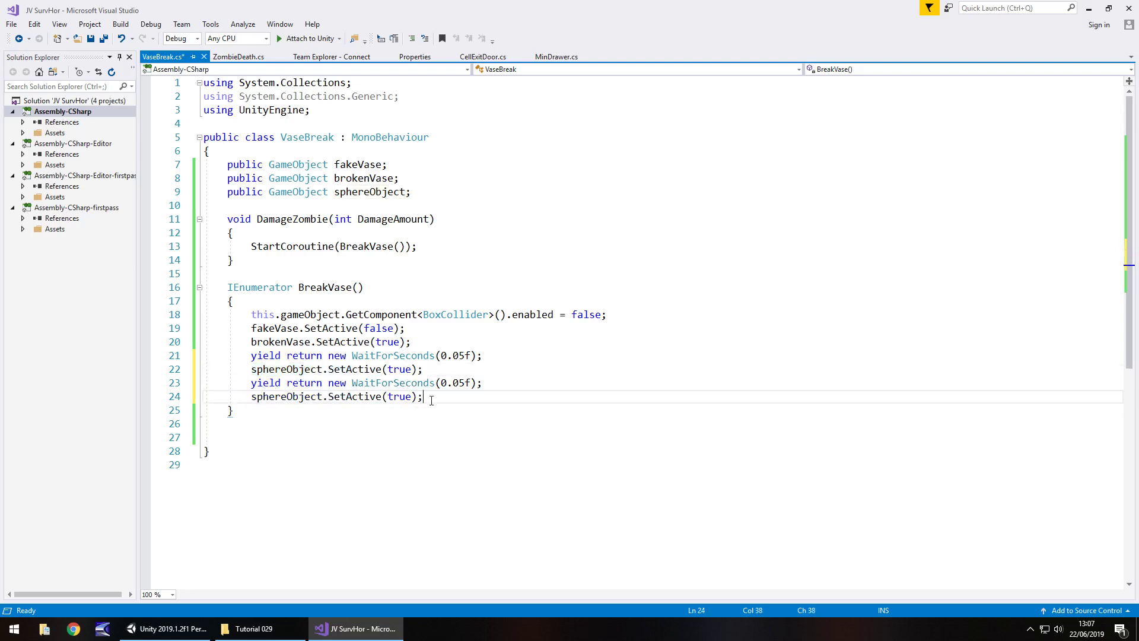
double_click(400, 396)
text(false)
key(ctrl+s)
click(167, 629)
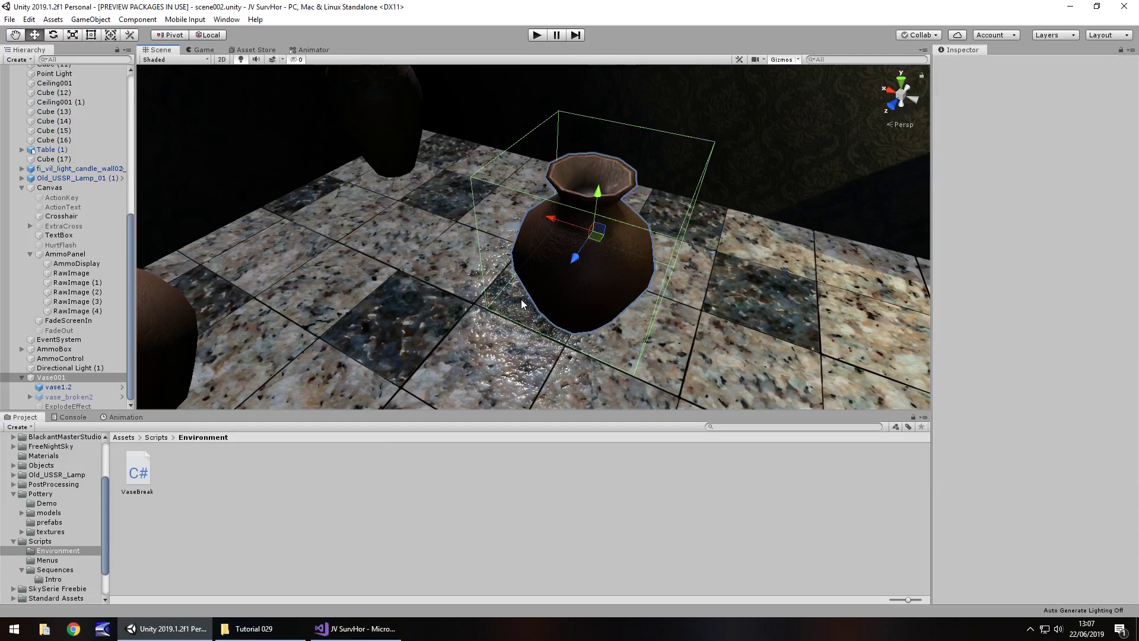
click(537, 35)
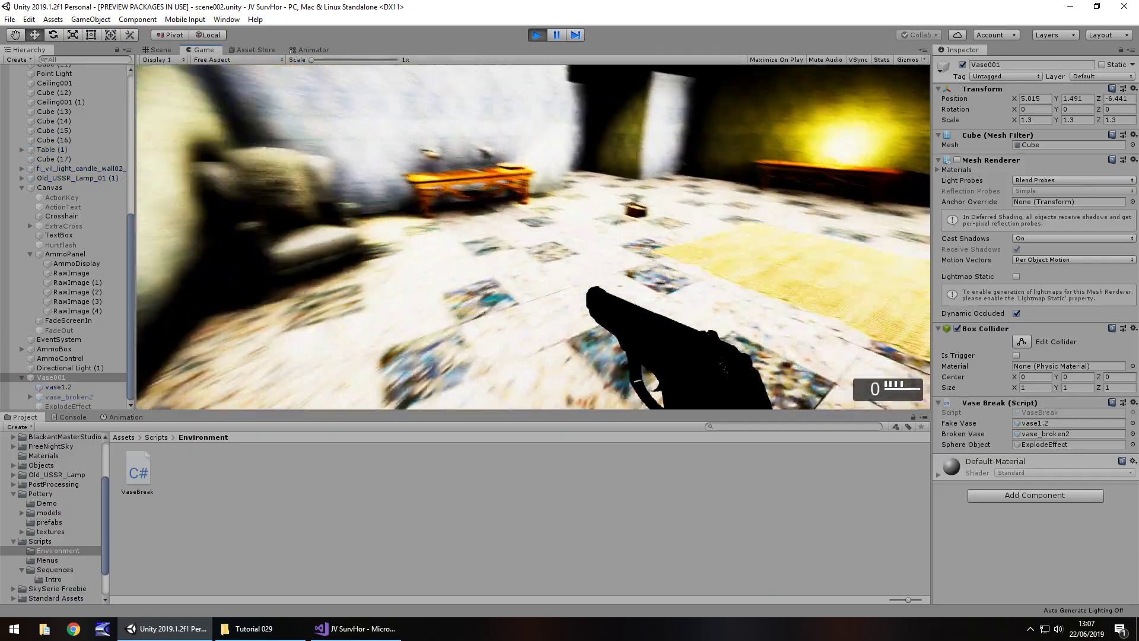
key(w)
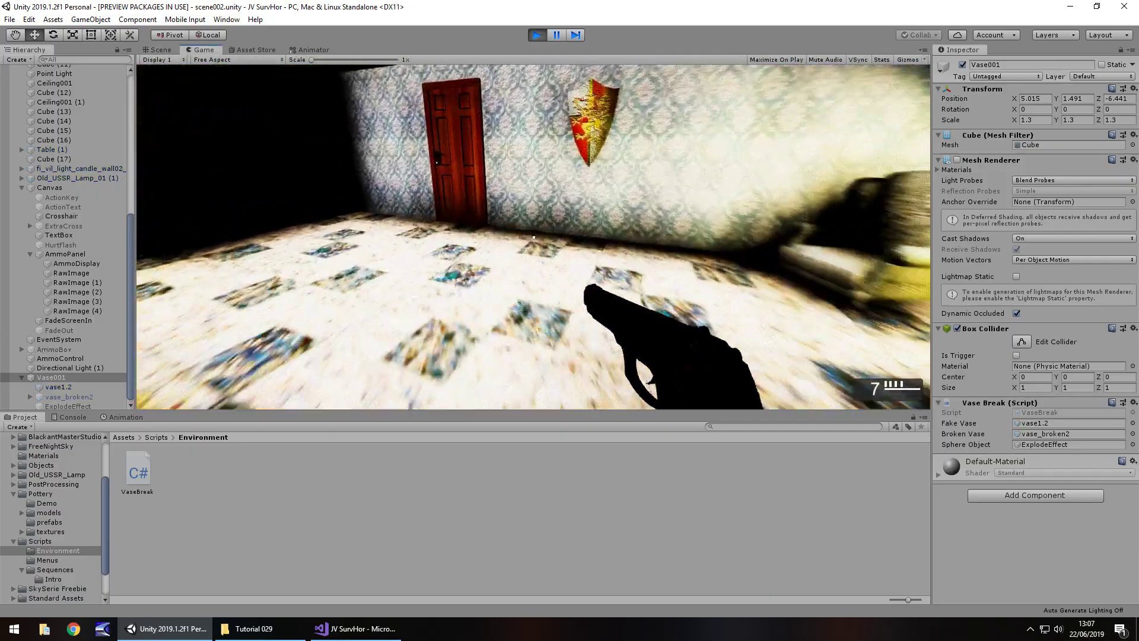
click(533, 237)
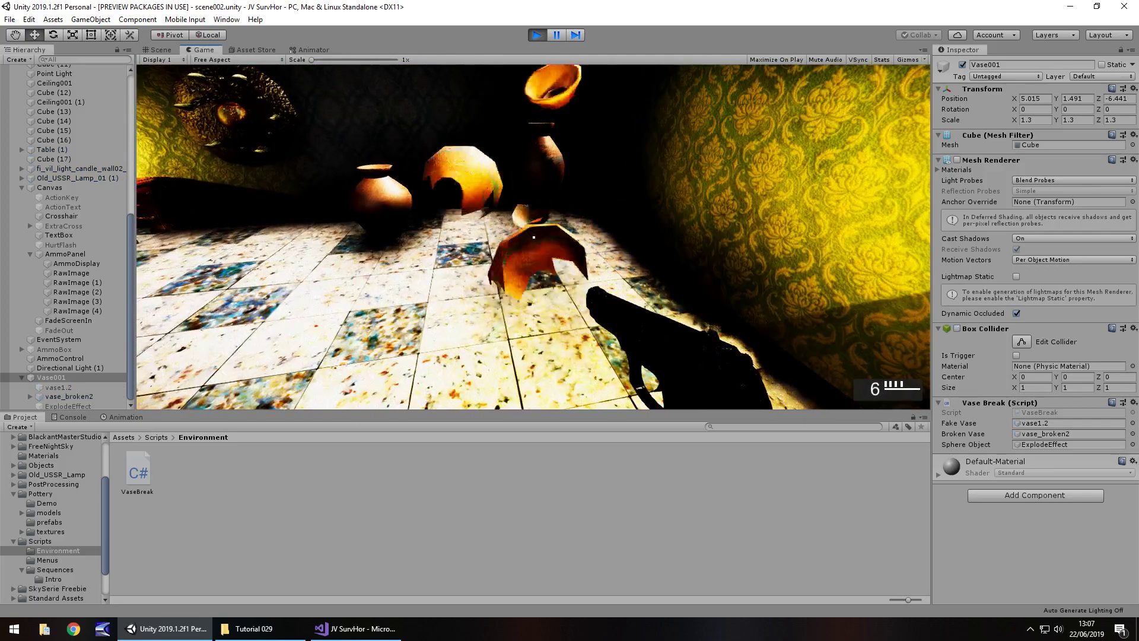
key(w)
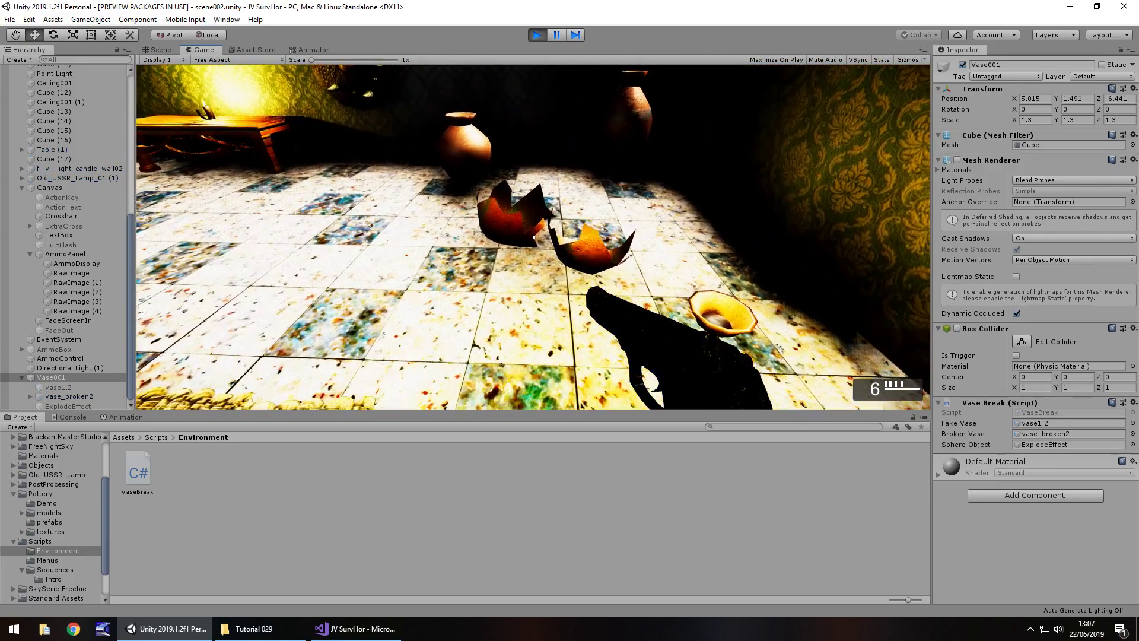
key(ctrl+p)
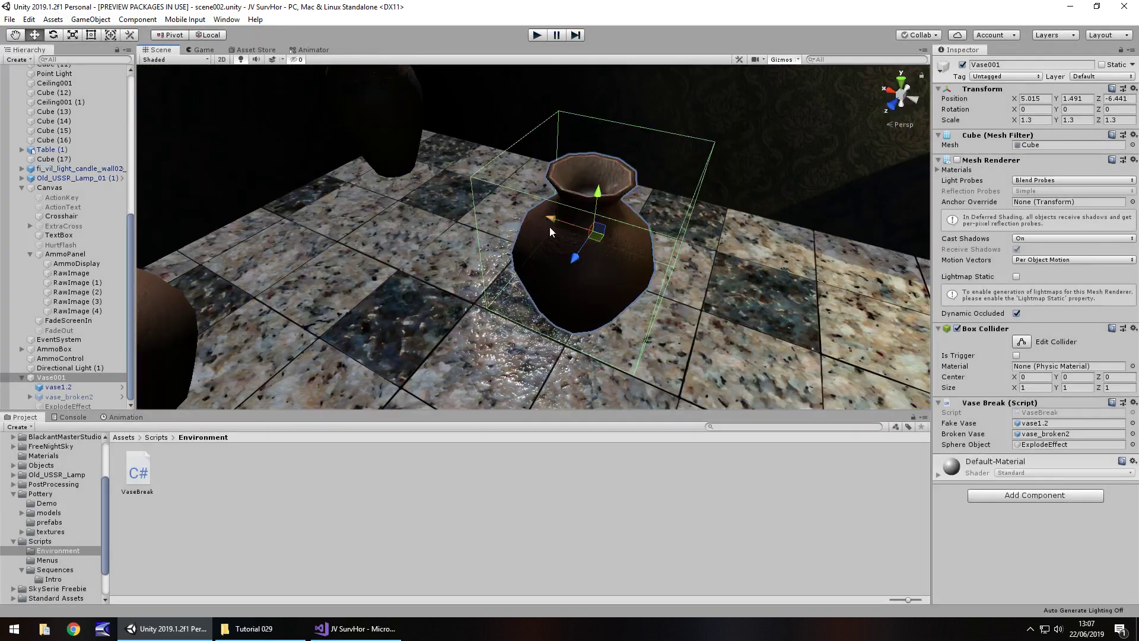
Set the ExplodeEffect sphere's X, Y and Z scale to 1.2
click(83, 407)
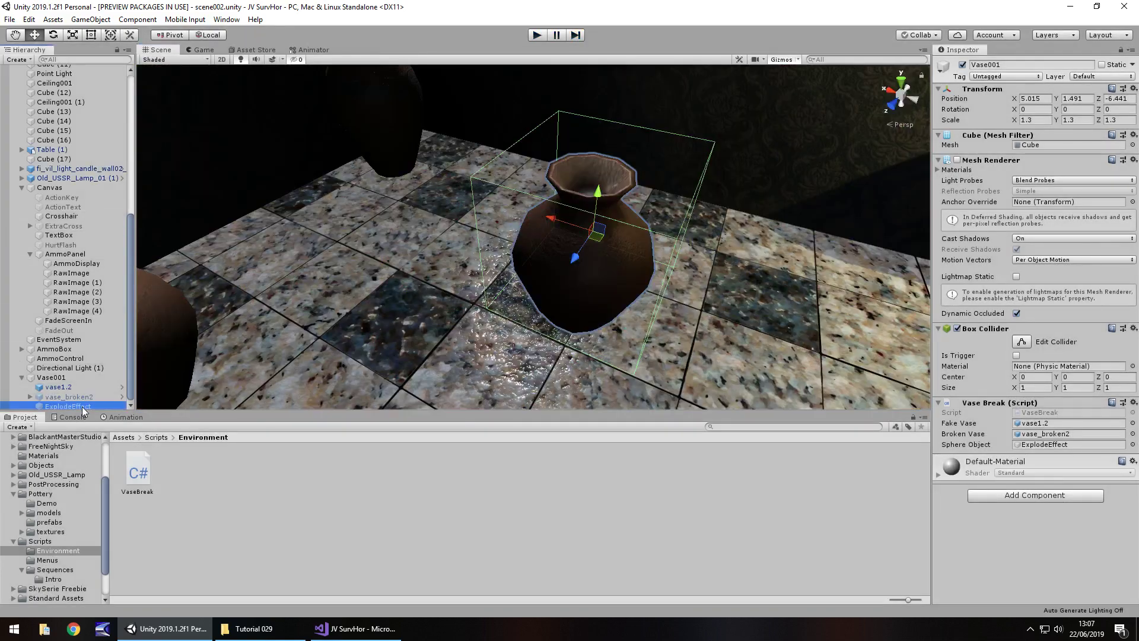
click(1042, 121)
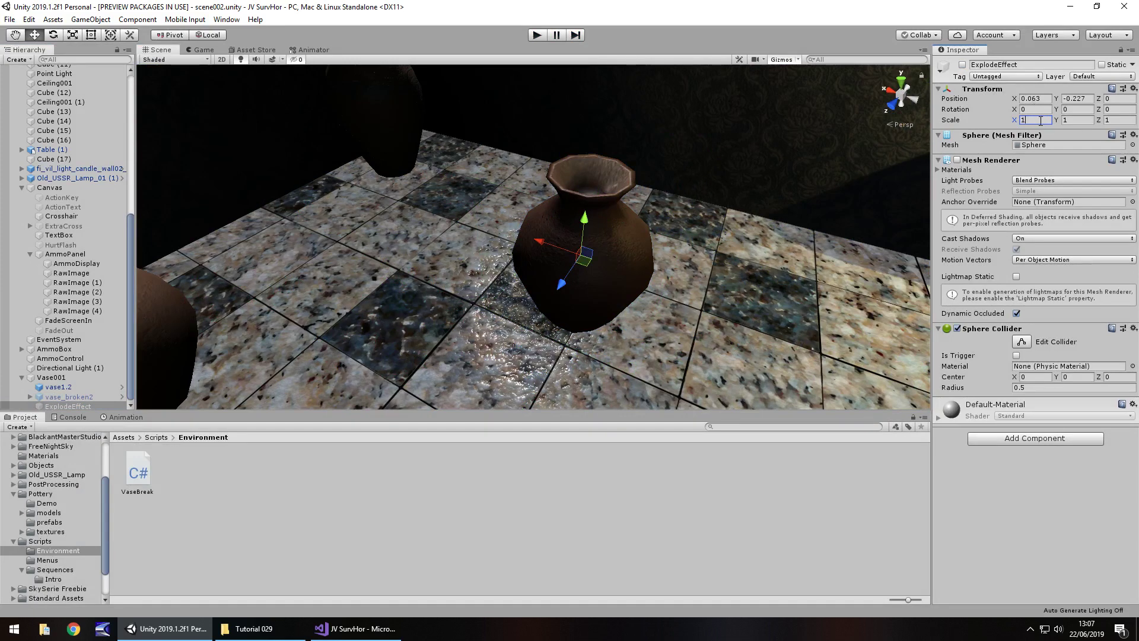
text(1.2)
click(1087, 120)
click(1123, 119)
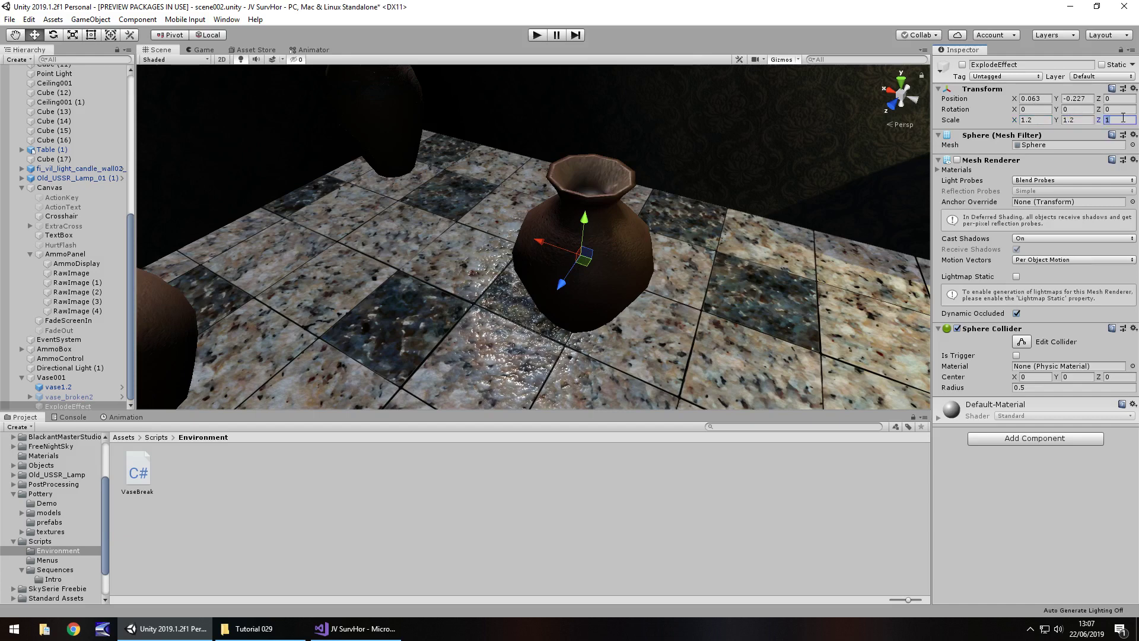
Run the game and shoot the vase twice to test the larger sphere
click(534, 38)
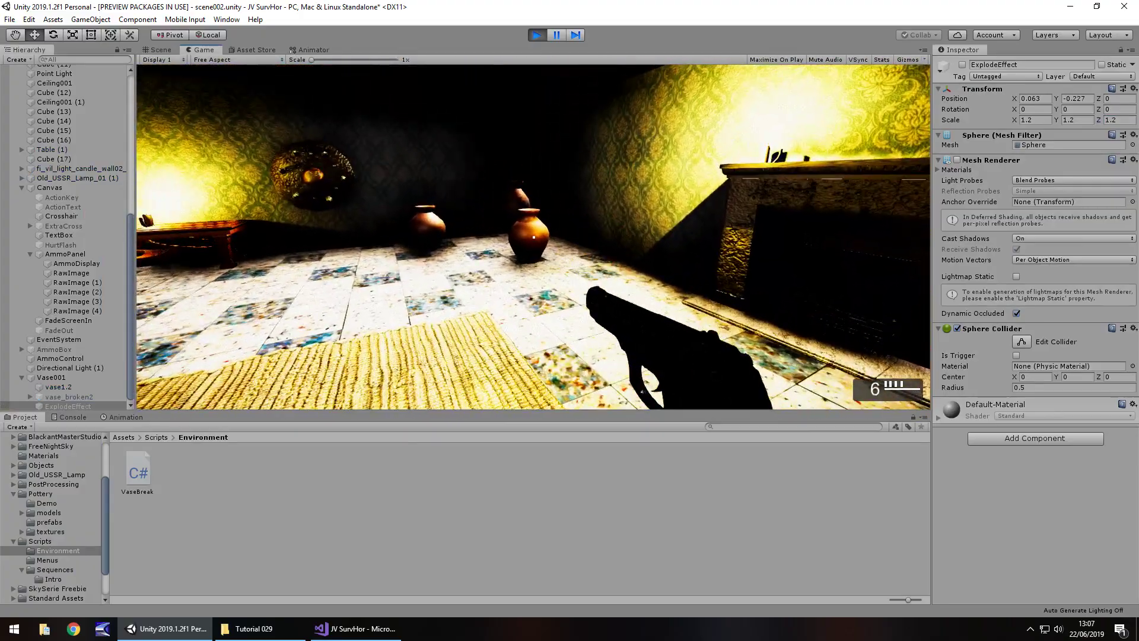
click(534, 236)
click(533, 237)
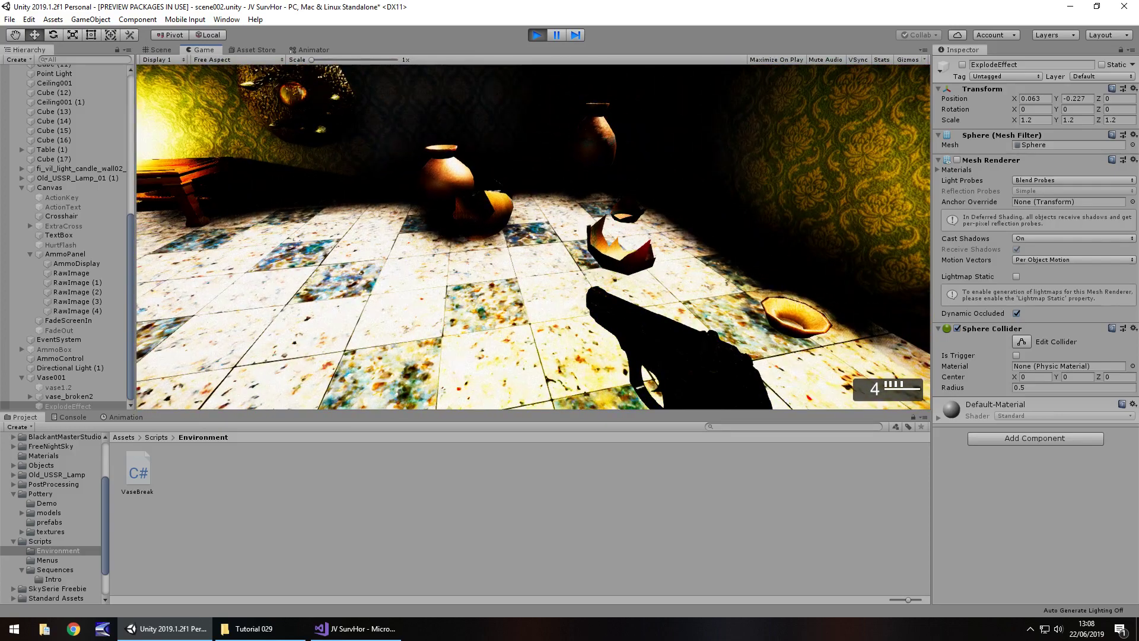
key(ctrl+p)
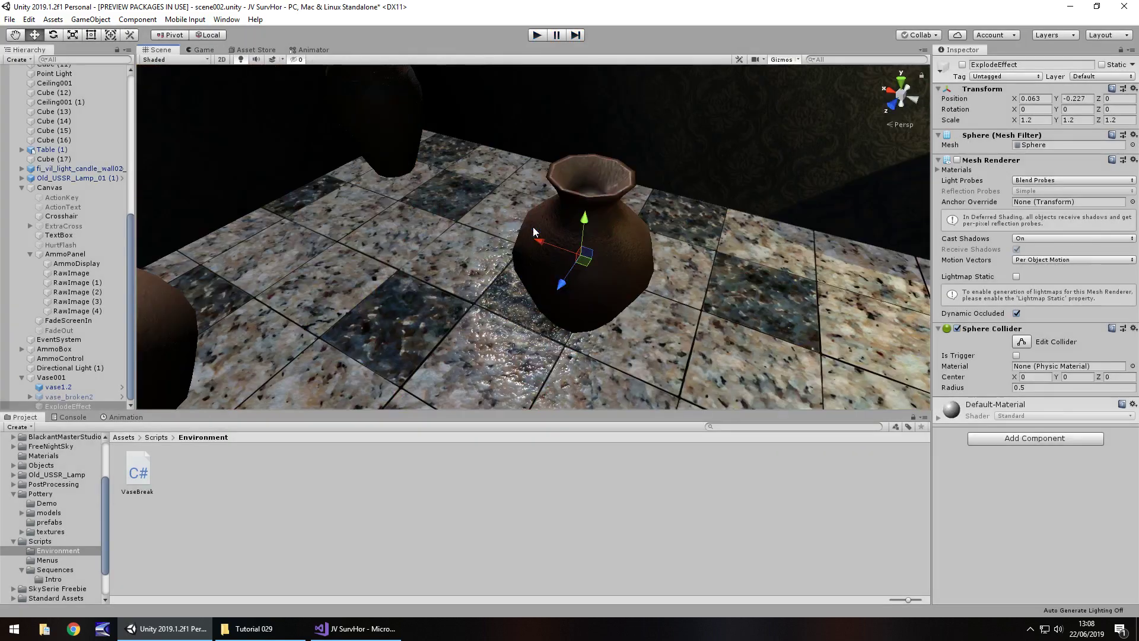
Reset the ExplodeEffect sphere's X, Y and Z scale to 1
click(359, 629)
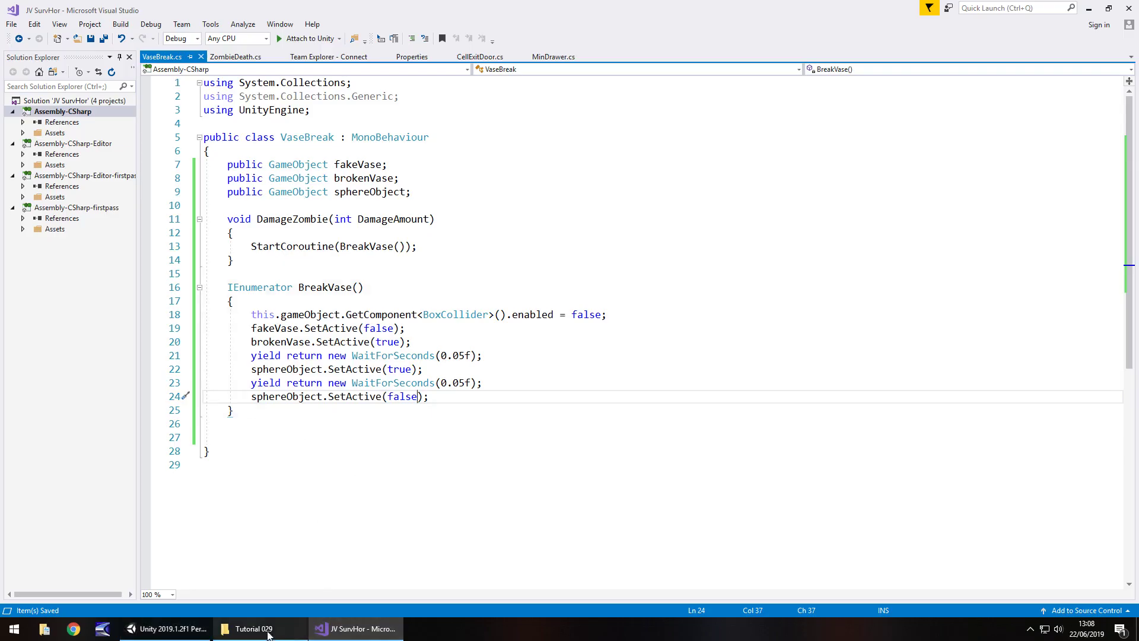
click(169, 629)
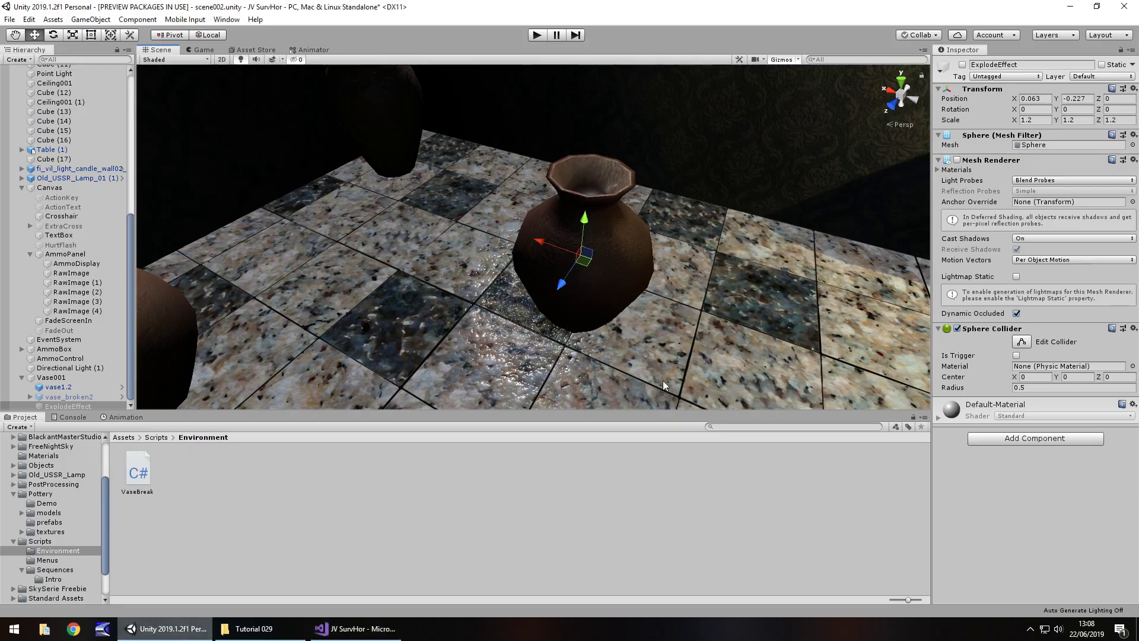
click(1037, 121)
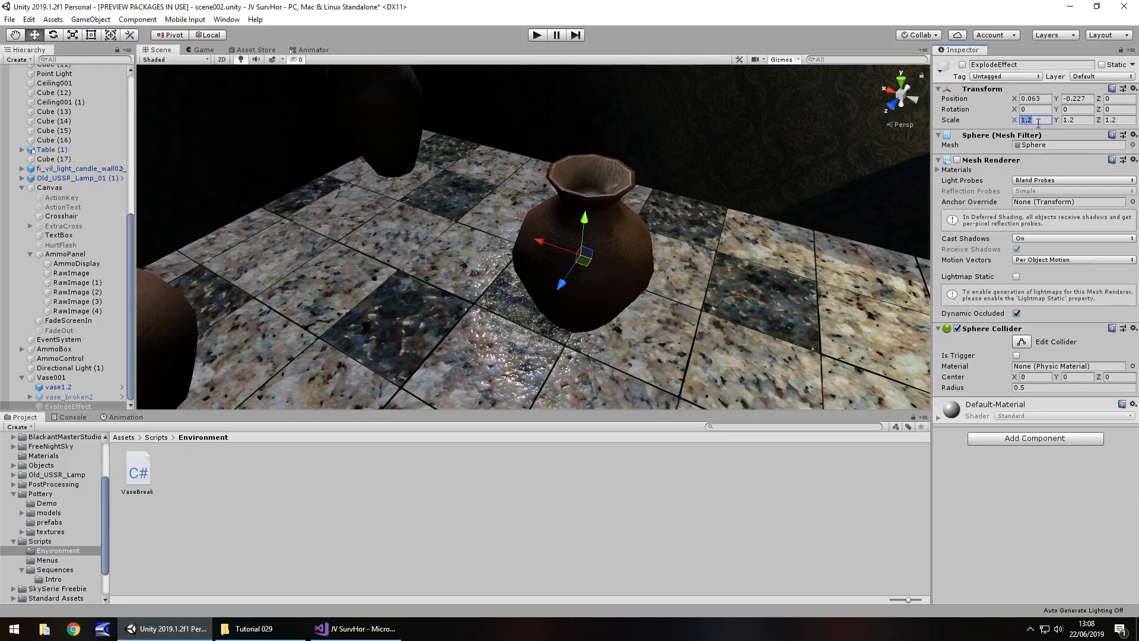
click(1081, 120)
text(1)
click(1119, 118)
text(1)
click(390, 549)
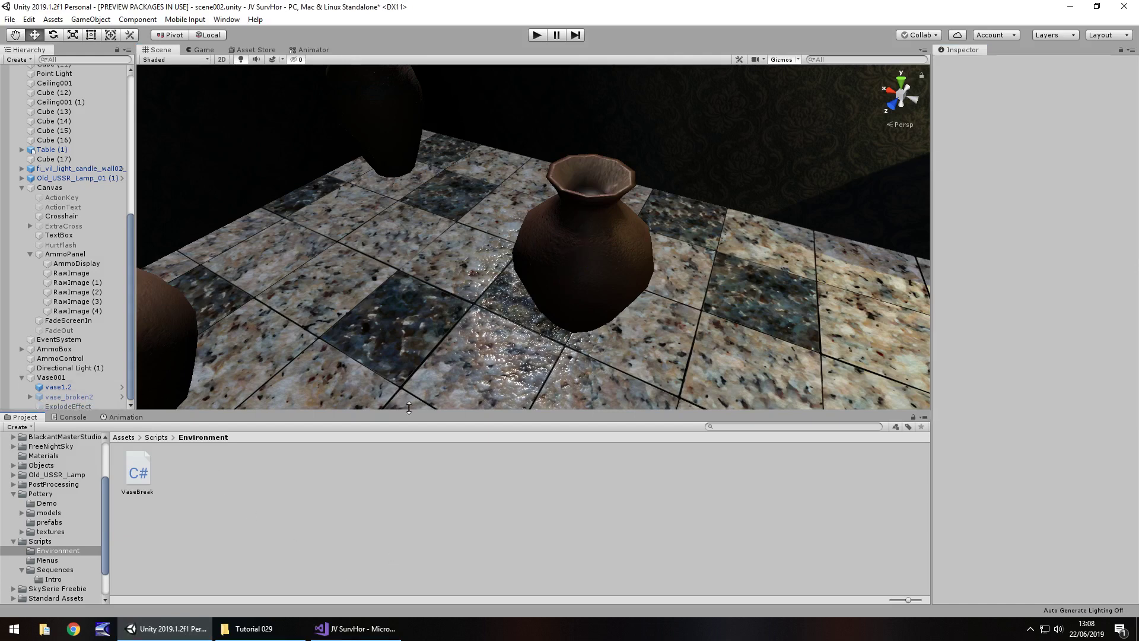
Save the scene and delete Directional Light (1)
key(ctrl+s)
click(92, 368)
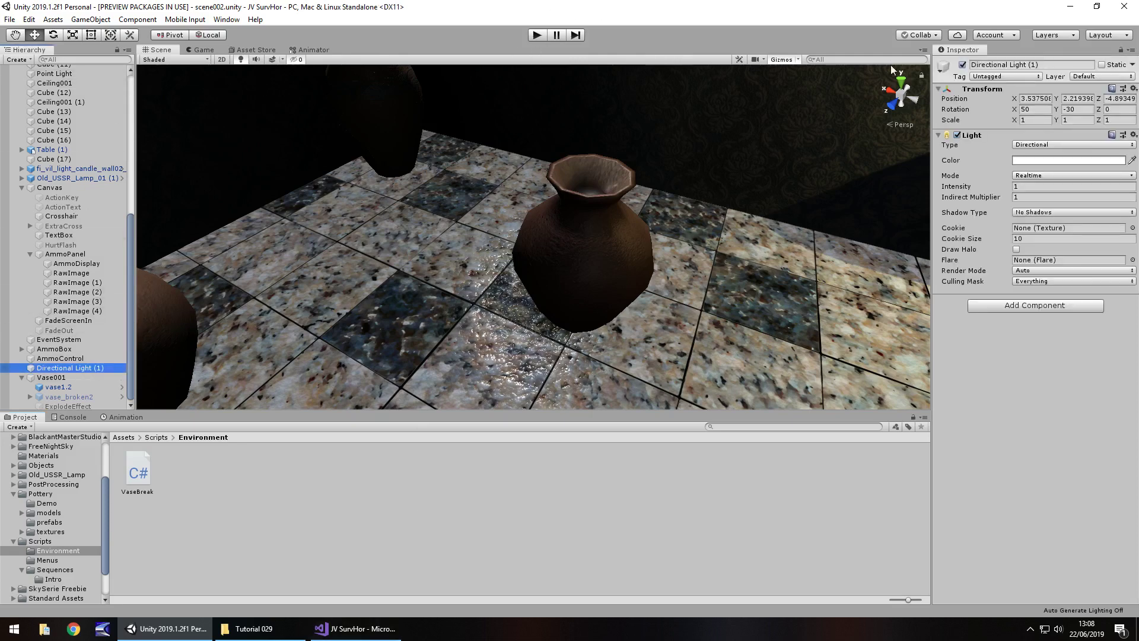
key(Delete)
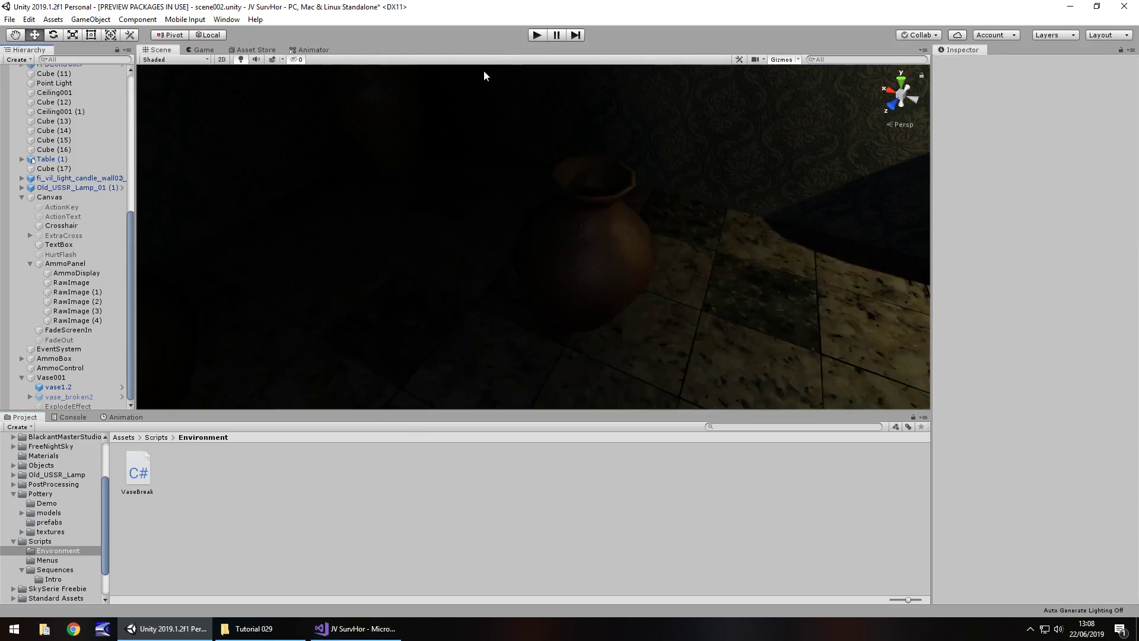
click(540, 35)
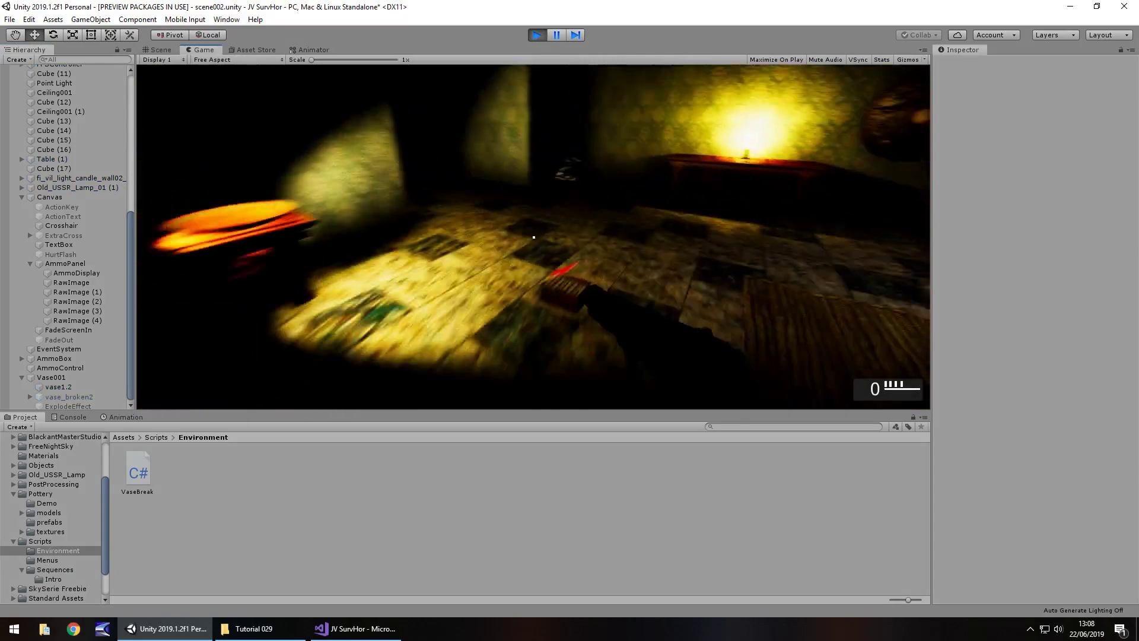
click(534, 237)
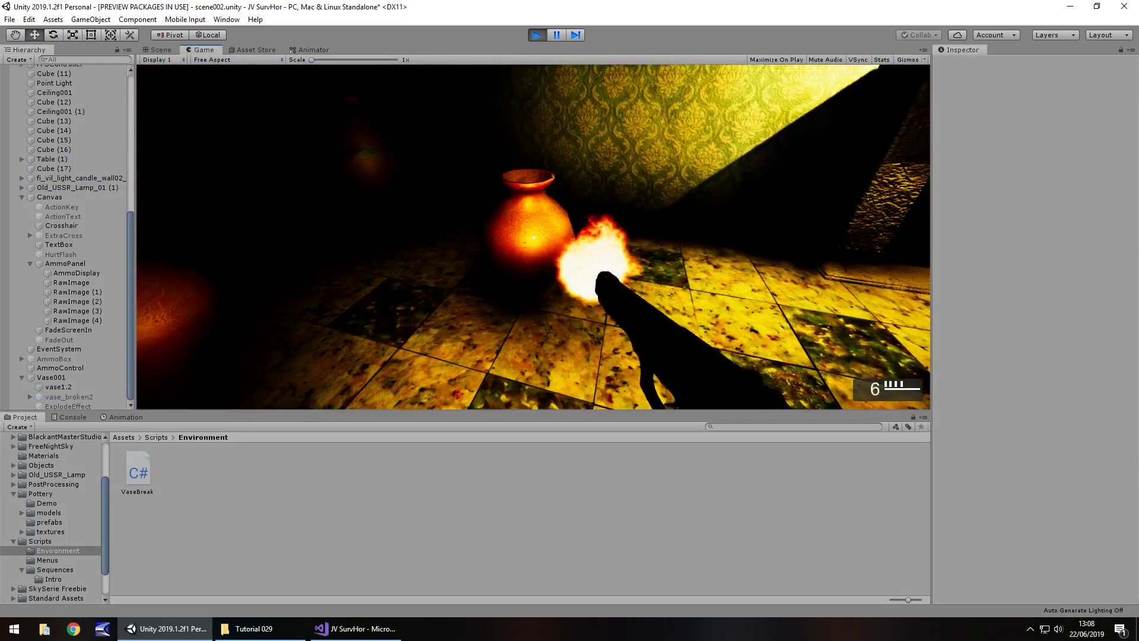
click(534, 237)
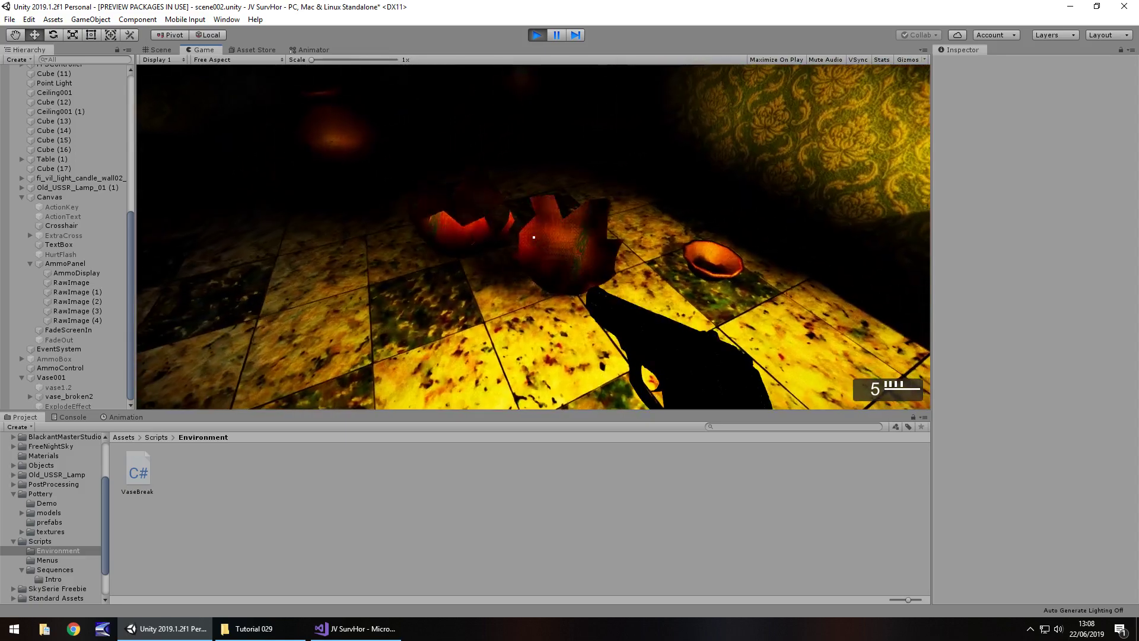
click(534, 238)
key(ctrl+p)
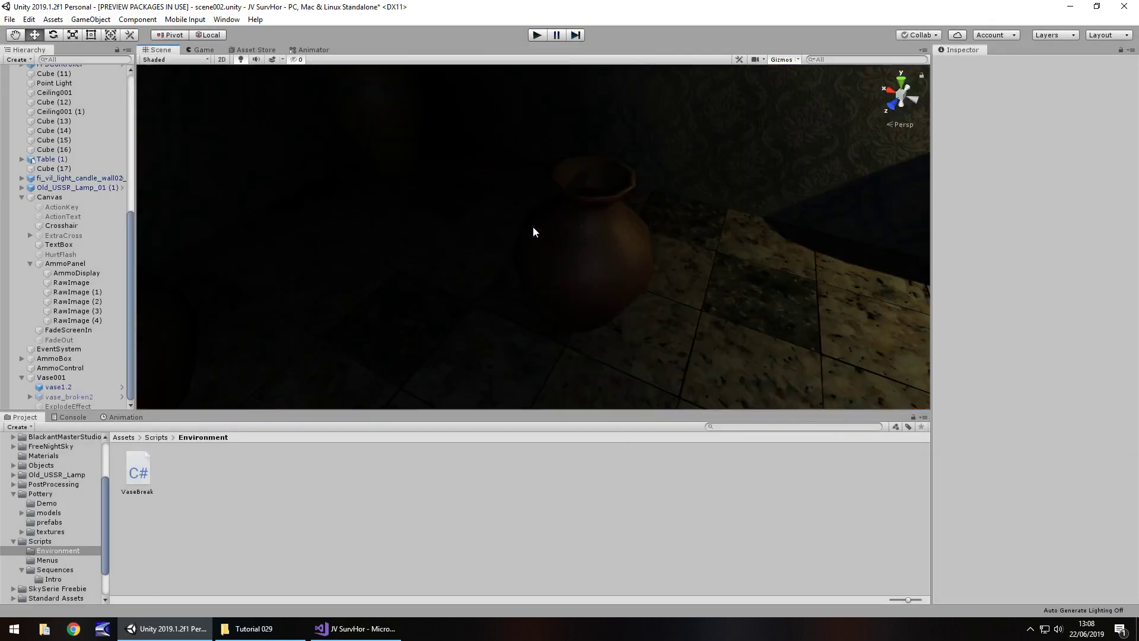
Select Vase001, then orbit and pan the Scene view to centre the vase
click(53, 377)
right_drag(567, 328, 402, 374)
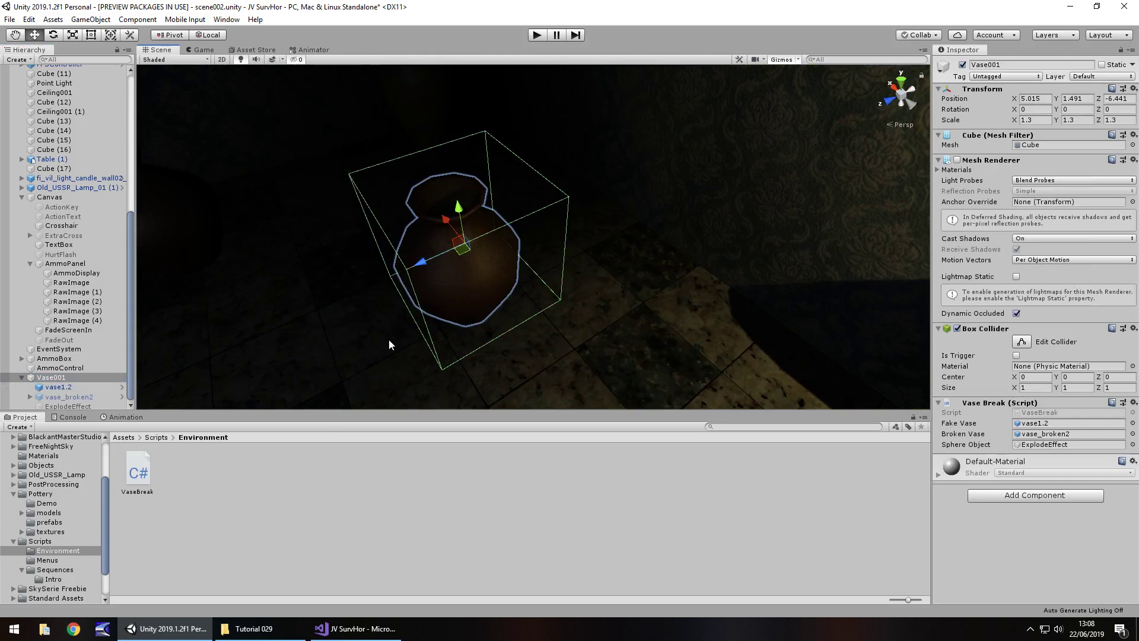
middle_drag(389, 338, 600, 233)
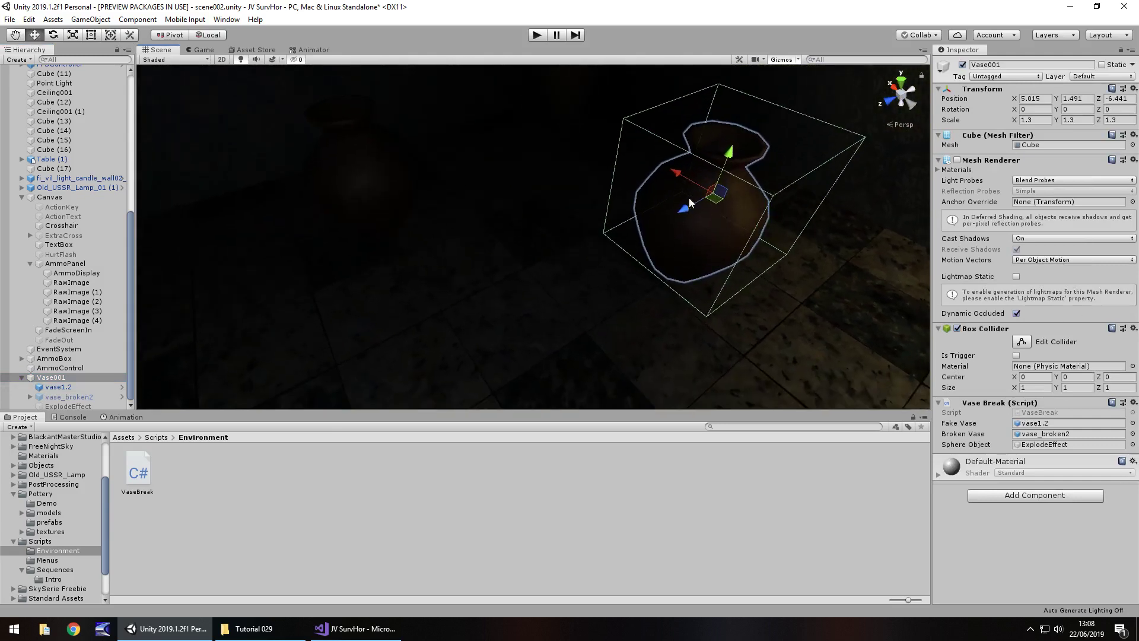
middle_drag(664, 245, 578, 257)
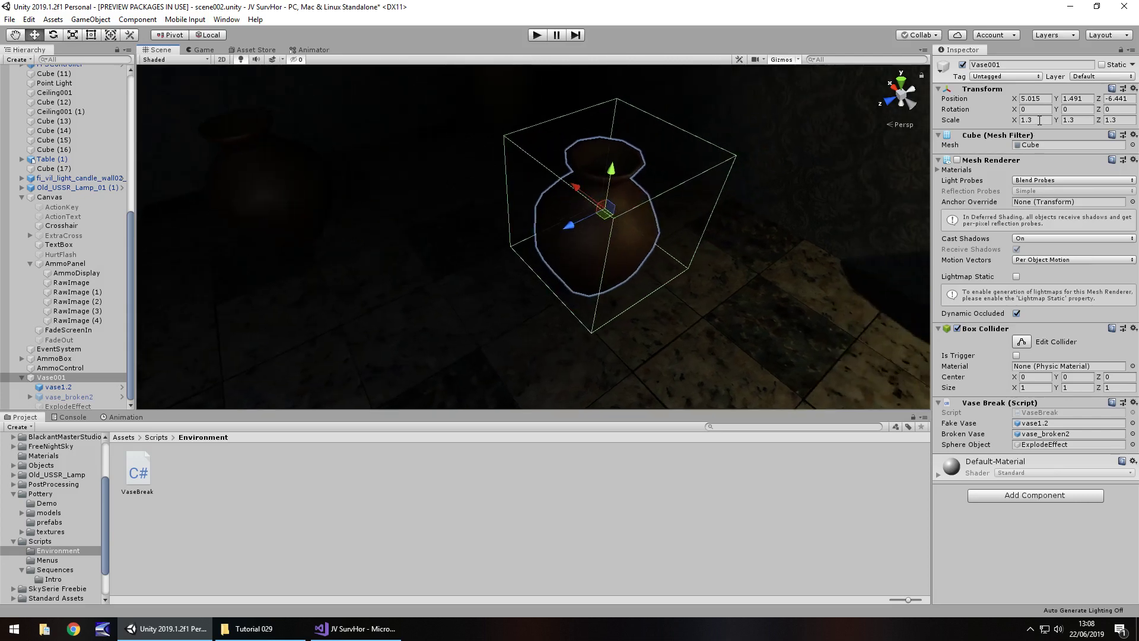